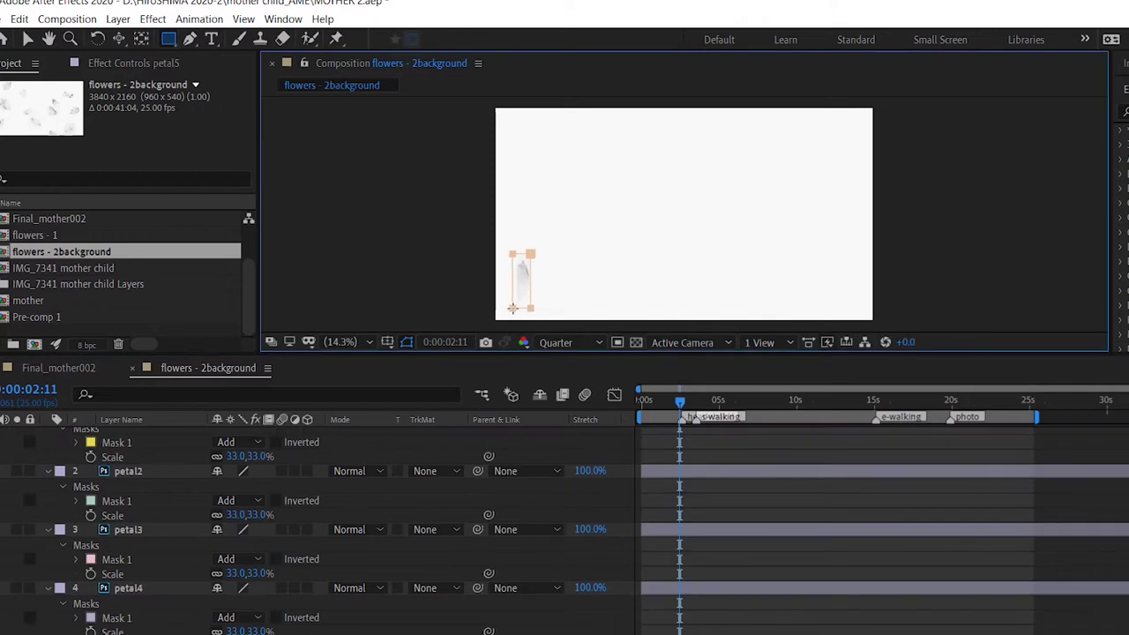
Draw a rectangular mask around the petal on the petal6 layer
click(565, 254)
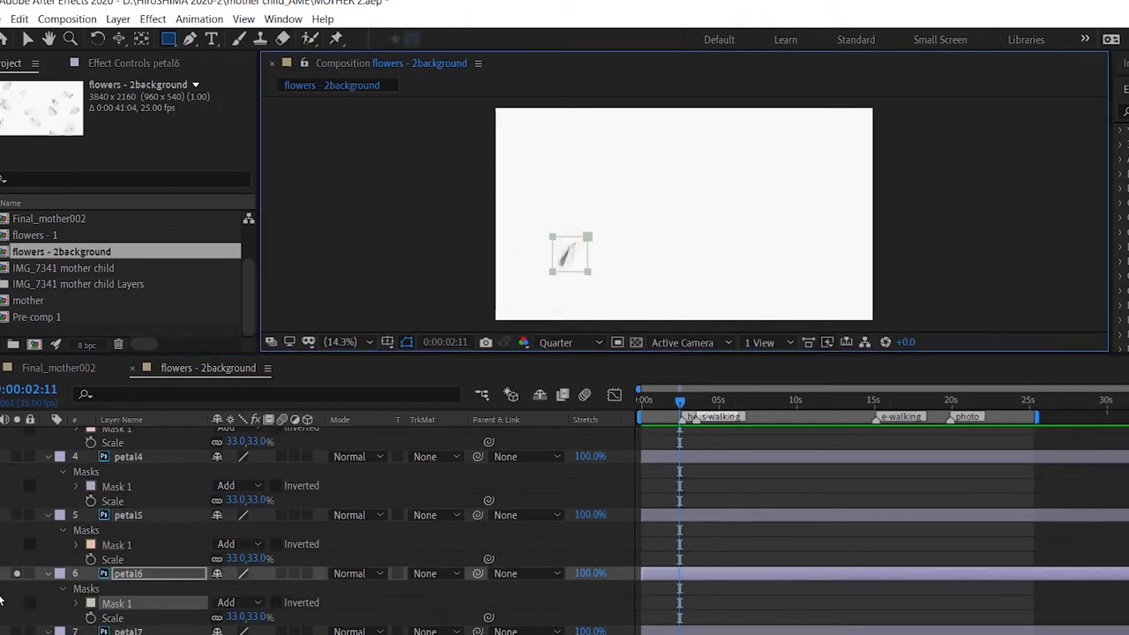
drag(748, 183, 790, 220)
drag(624, 163, 592, 204)
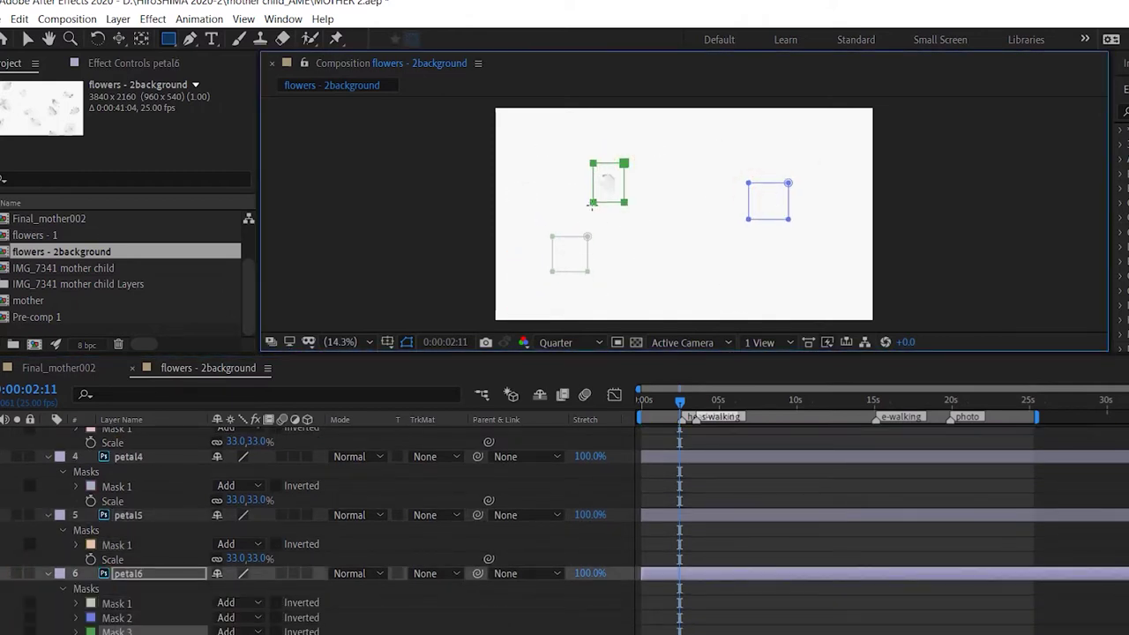
scroll(113, 574, down, 2)
key(Delete)
click(126, 532)
key(Delete)
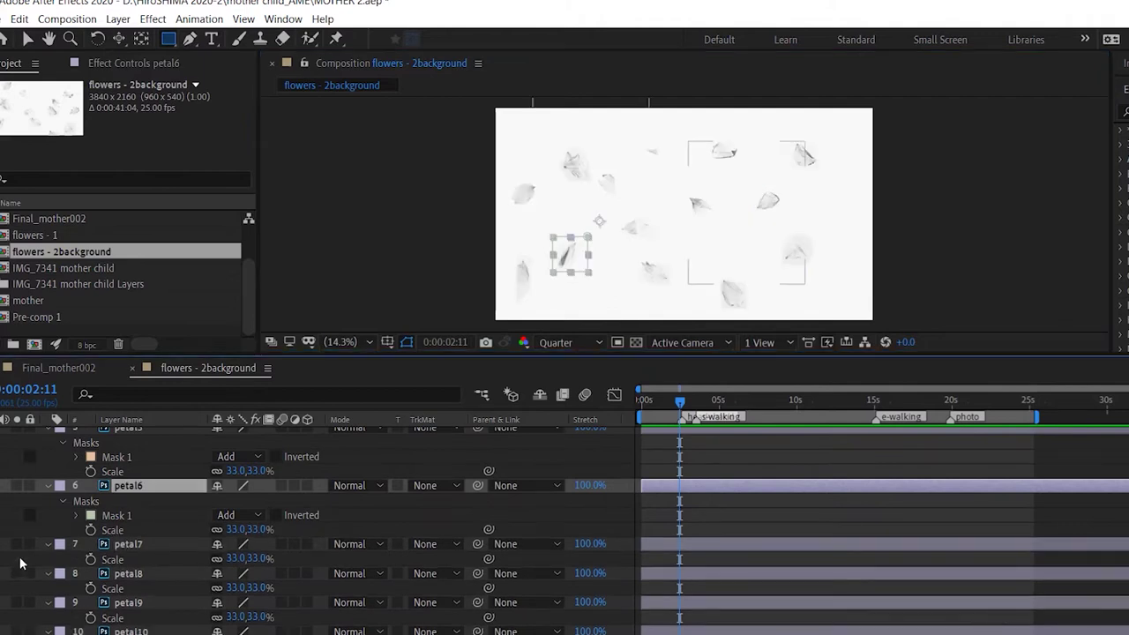
Draw a rectangular mask around the petal on each of the petal7, petal8 and petal9 layers
click(18, 544)
key(shift+m)
click(18, 602)
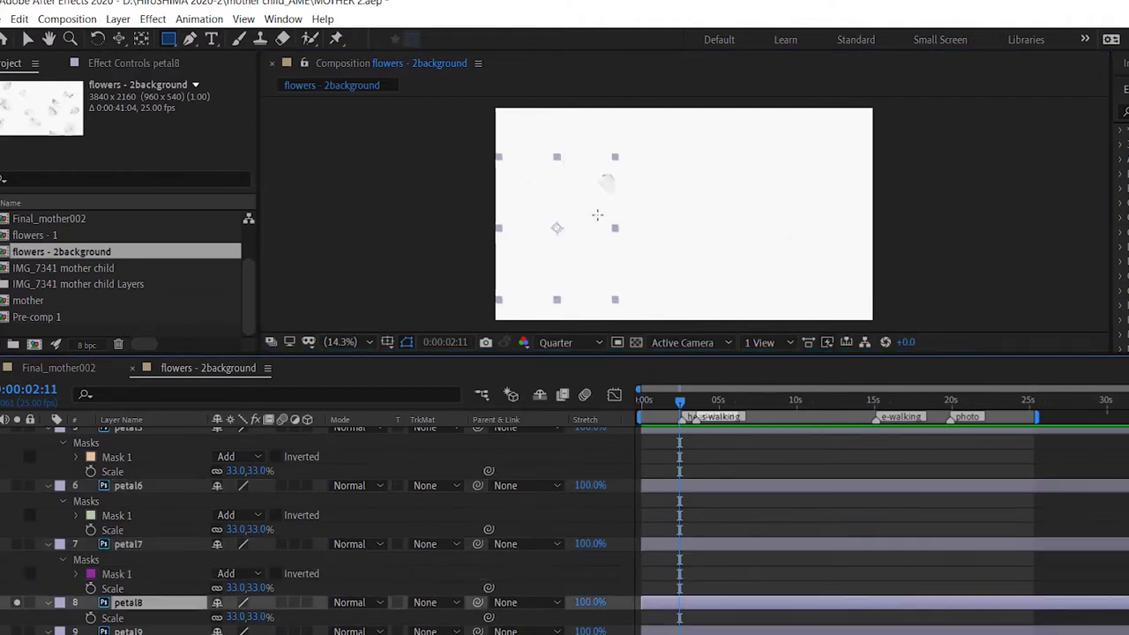
drag(617, 162, 593, 200)
key(ctrl+Down)
drag(671, 138, 630, 169)
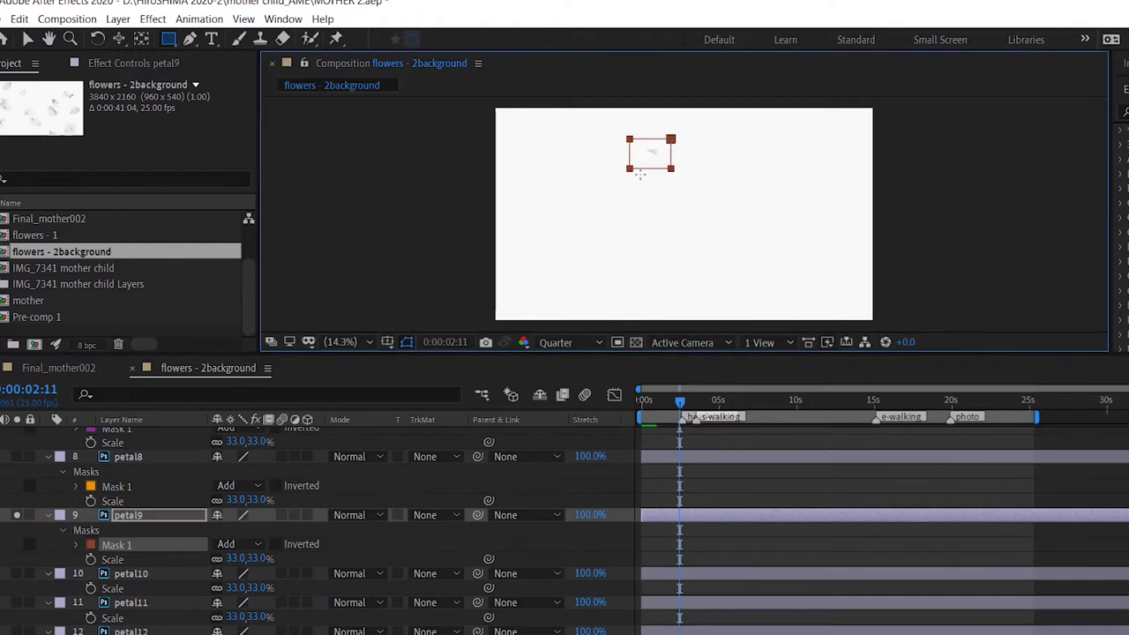
Draw a rectangular mask around the petal on each remaining layer from petal10 onward
key(ctrl+Down)
mouse_move(661, 209)
mouse_down()
mouse_move(613, 238)
mouse_move(676, 288)
mouse_up()
key(ctrl+Down)
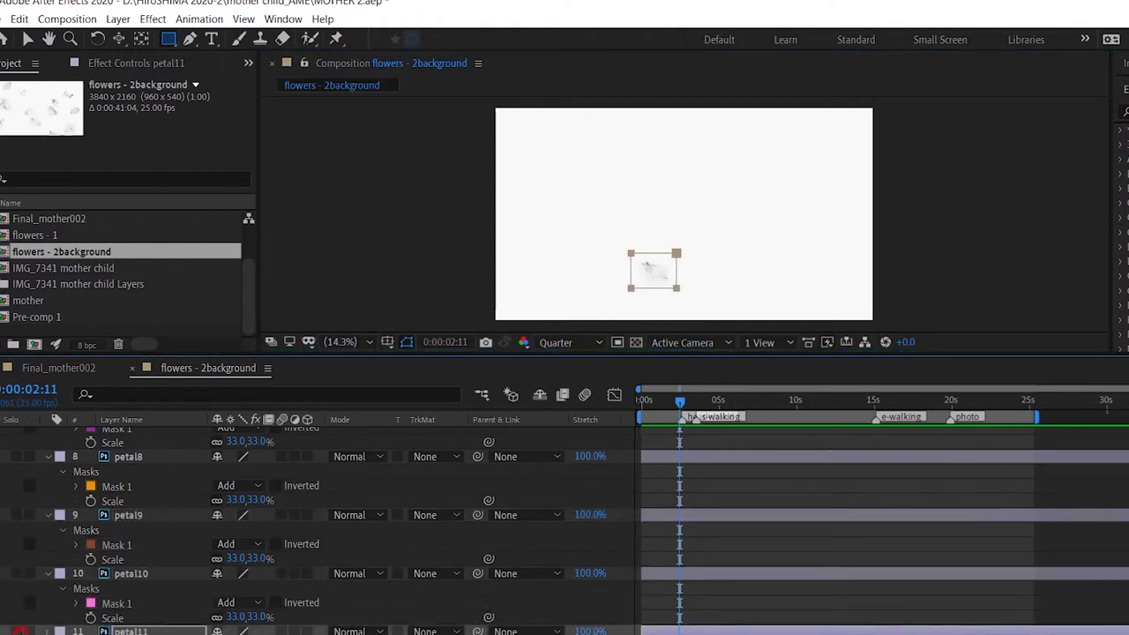
key(ctrl+Down)
key(ctrl+Down)
drag(558, 143, 594, 186)
key(ctrl+Down)
drag(783, 231, 814, 261)
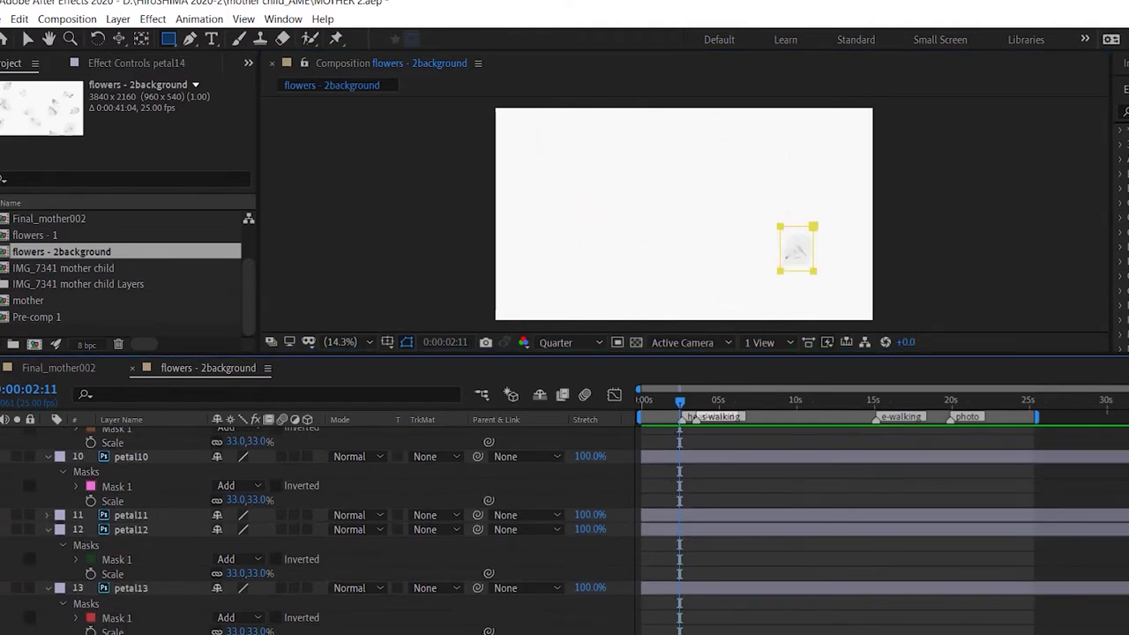
key(ctrl+Down)
drag(505, 173, 545, 211)
Collapse the properties of all the petal layers and clear the selection
key(ctrl+a)
key(ctrl+grave)
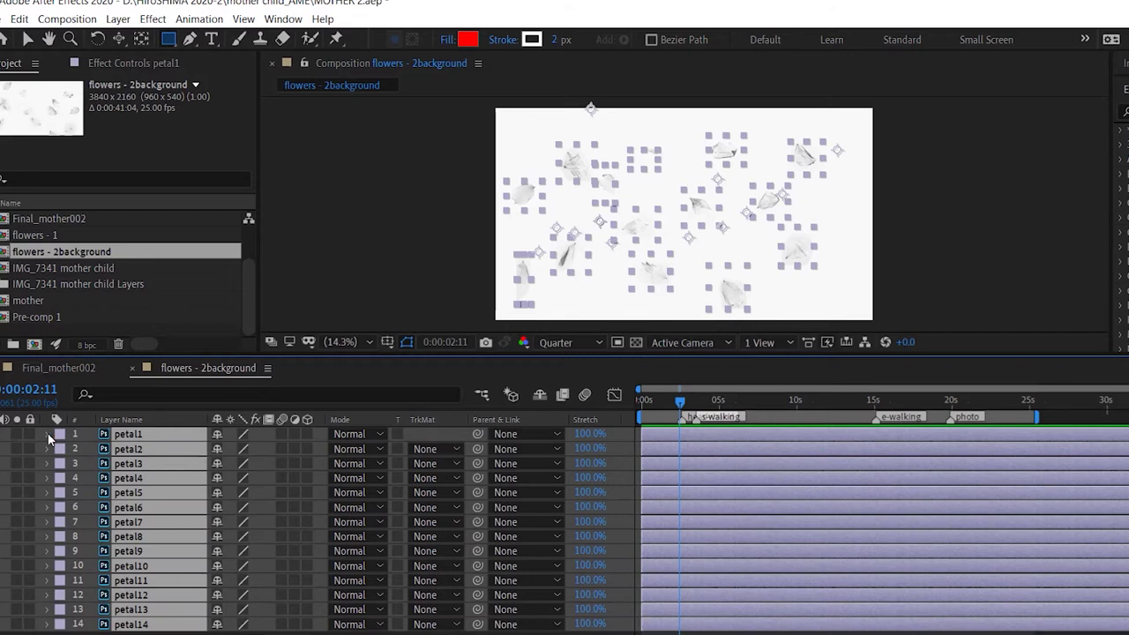
key(ctrl+shift+a)
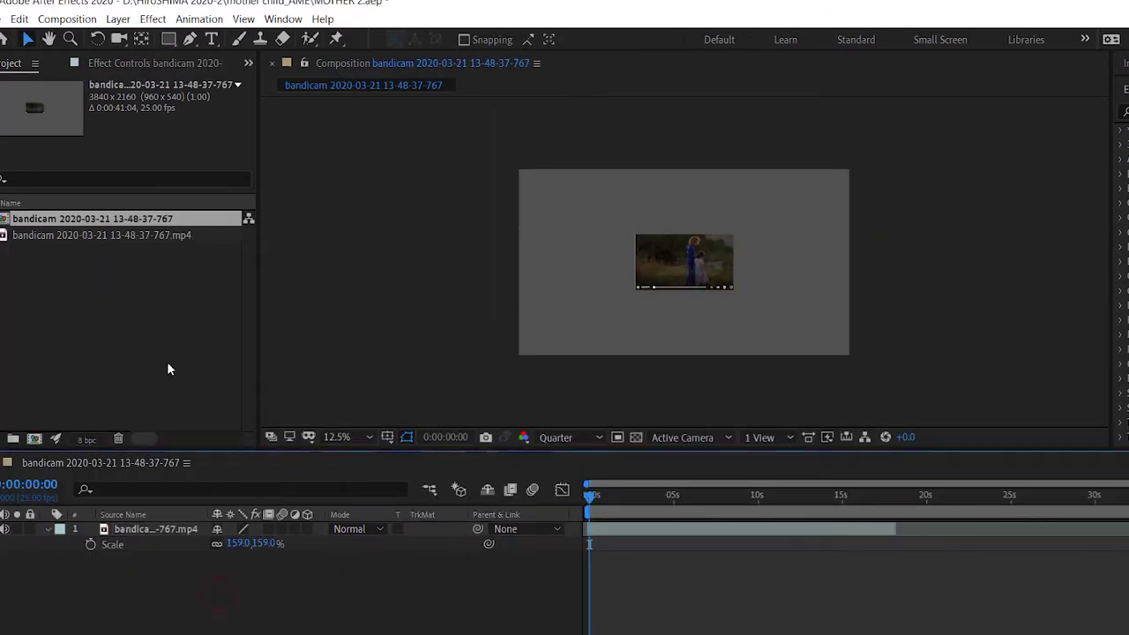
Scale the bandicam footage layer to 533% so it fills the frame, and scrub to 0:00:17:10
drag(238, 543, 335, 543)
click(670, 495)
drag(688, 502, 882, 498)
Apply a Transform command to the bandicam footage layer and check the clip over time
right_click(629, 535)
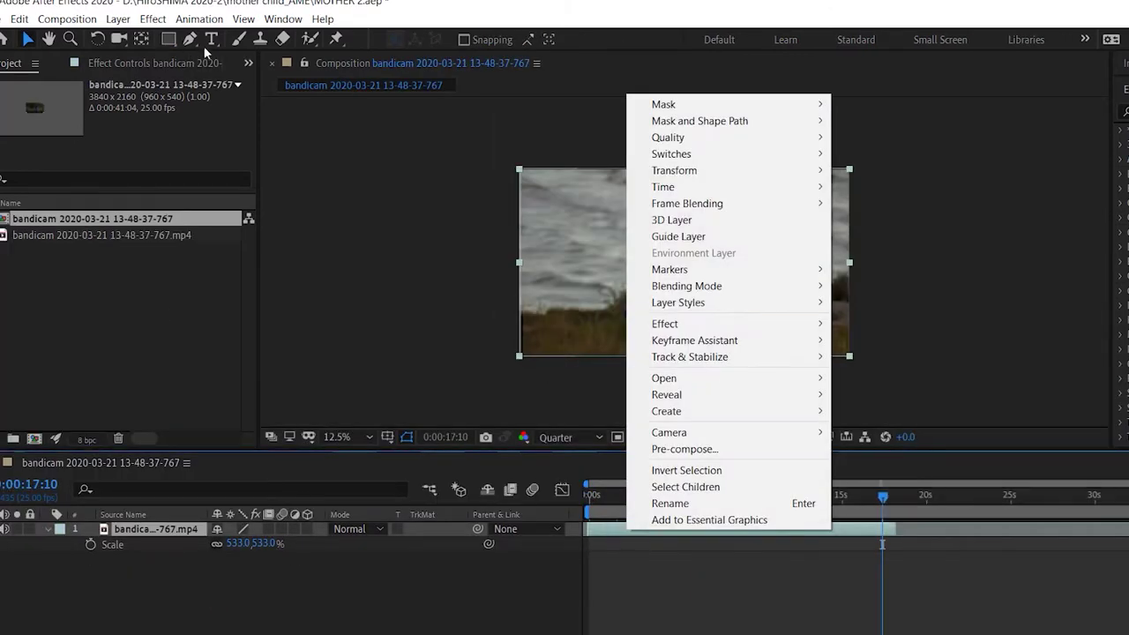
mouse_move(768, 166)
click(932, 315)
drag(618, 510, 851, 511)
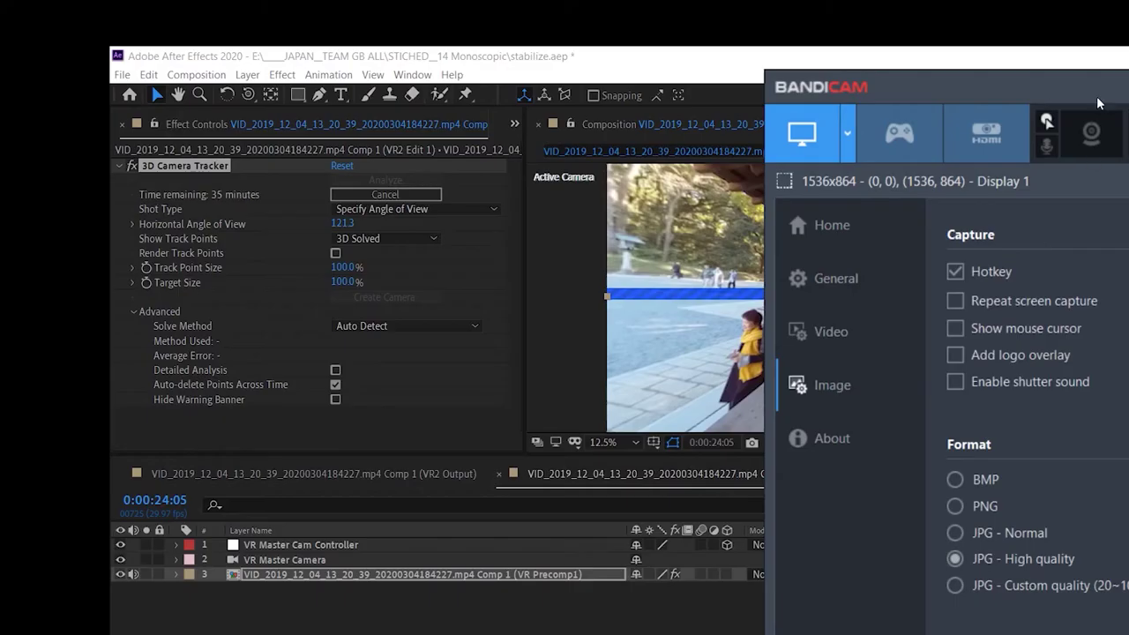
click(414, 218)
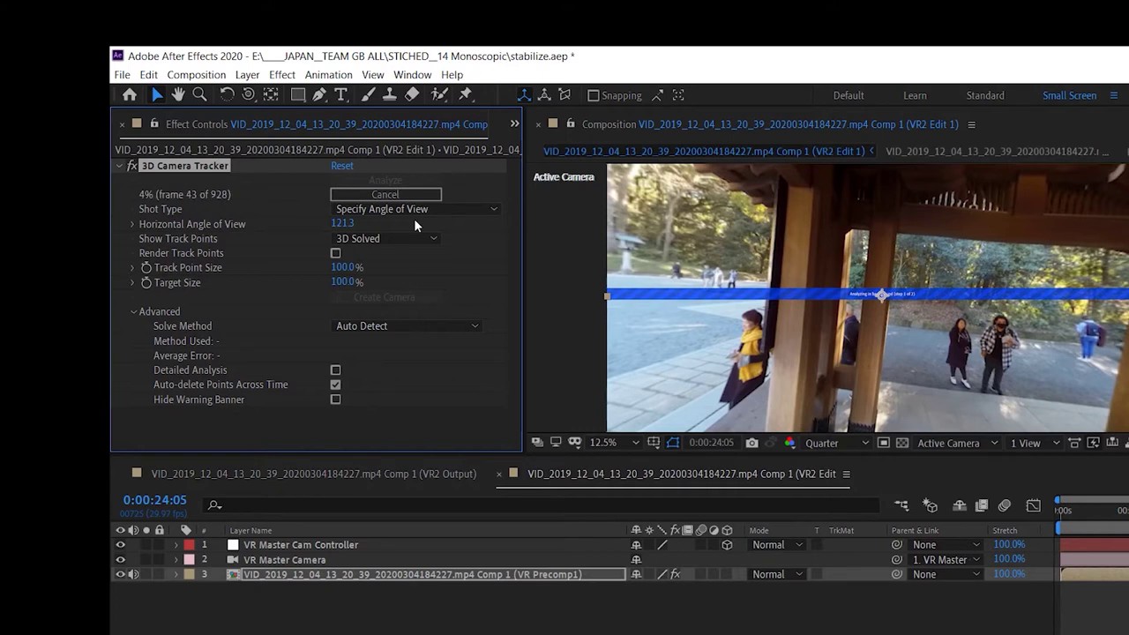
click(937, 630)
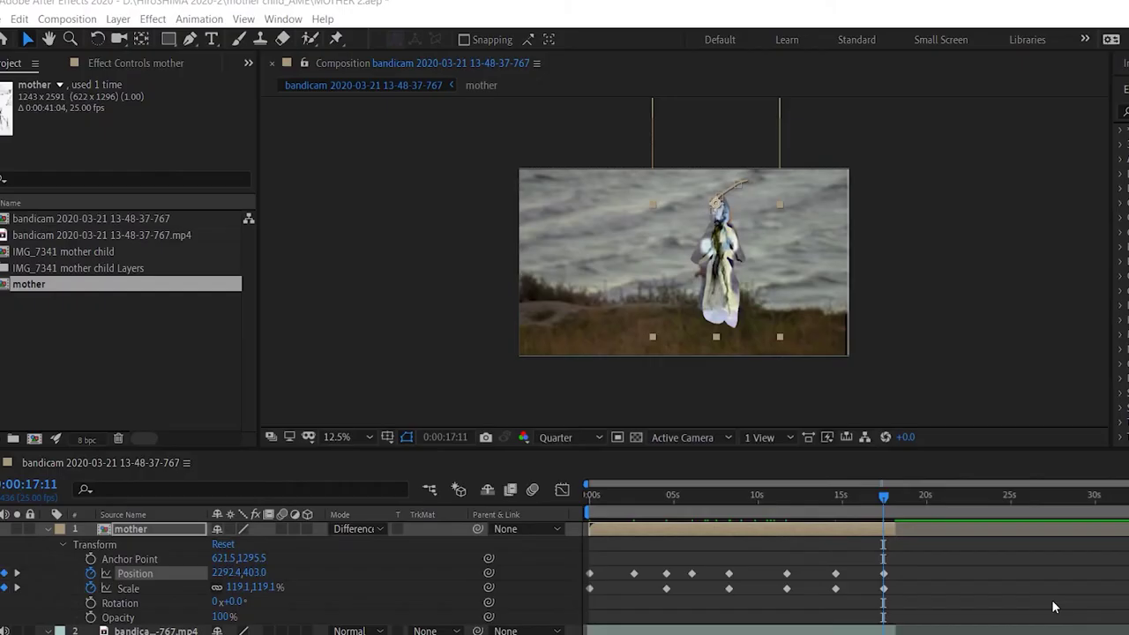
Preview the mother layer's position and scale animation from the start of the composition
key(Home)
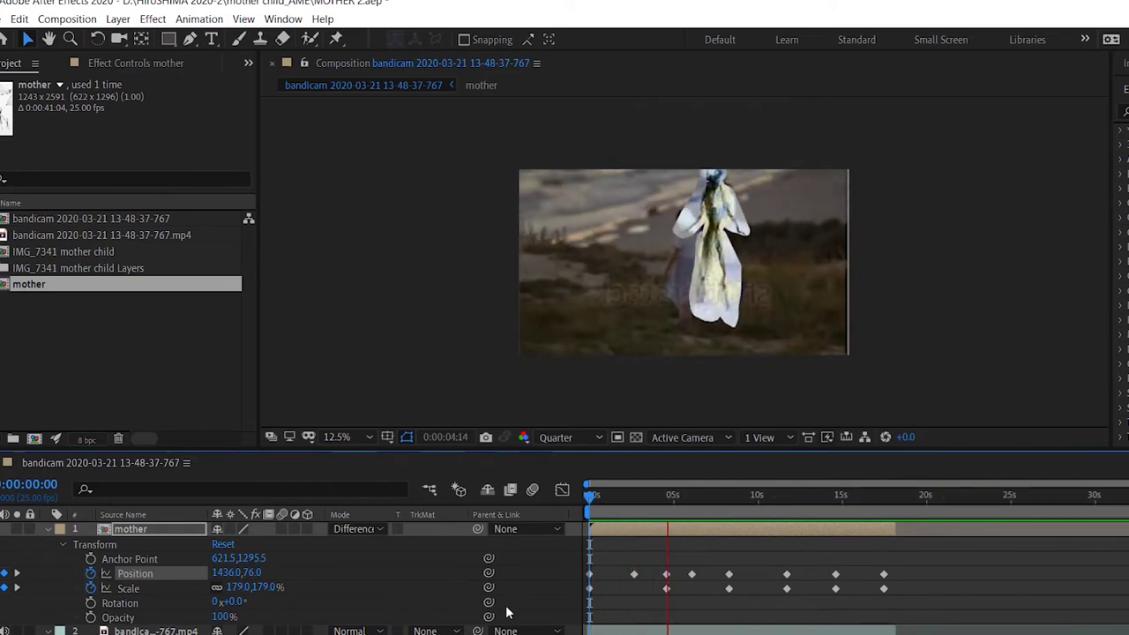
drag(703, 512, 609, 511)
Using the Top view of Final_mother002, set Camera 1's Zoom to 5467.9 pixels and Focus Distance to 3773.9 pixels
click(673, 241)
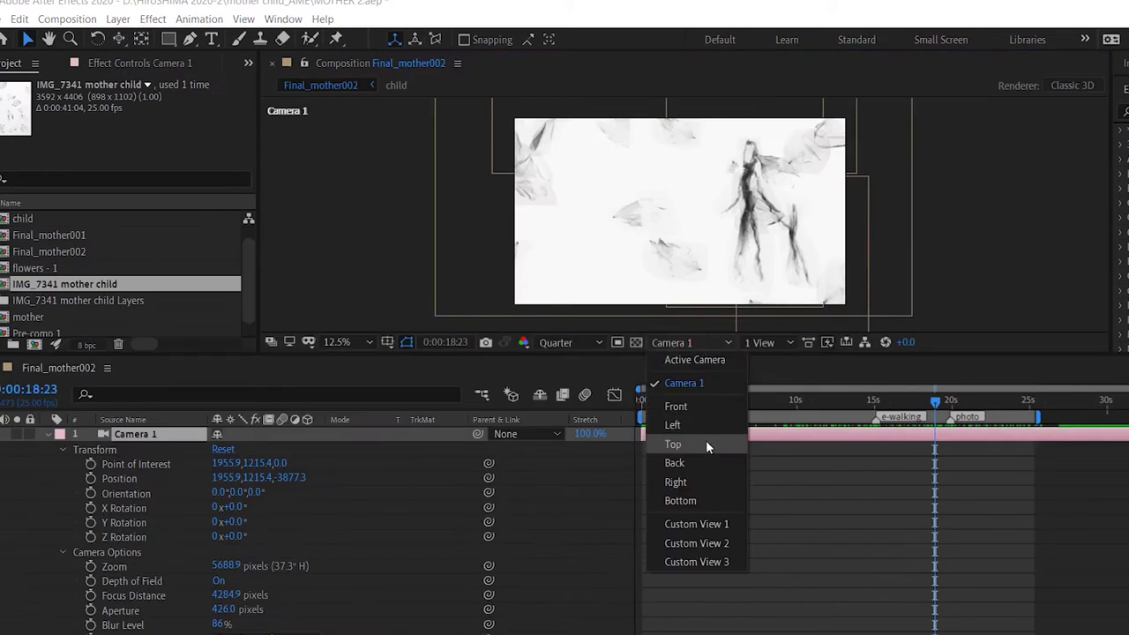
click(706, 444)
scroll(212, 530, down, 5)
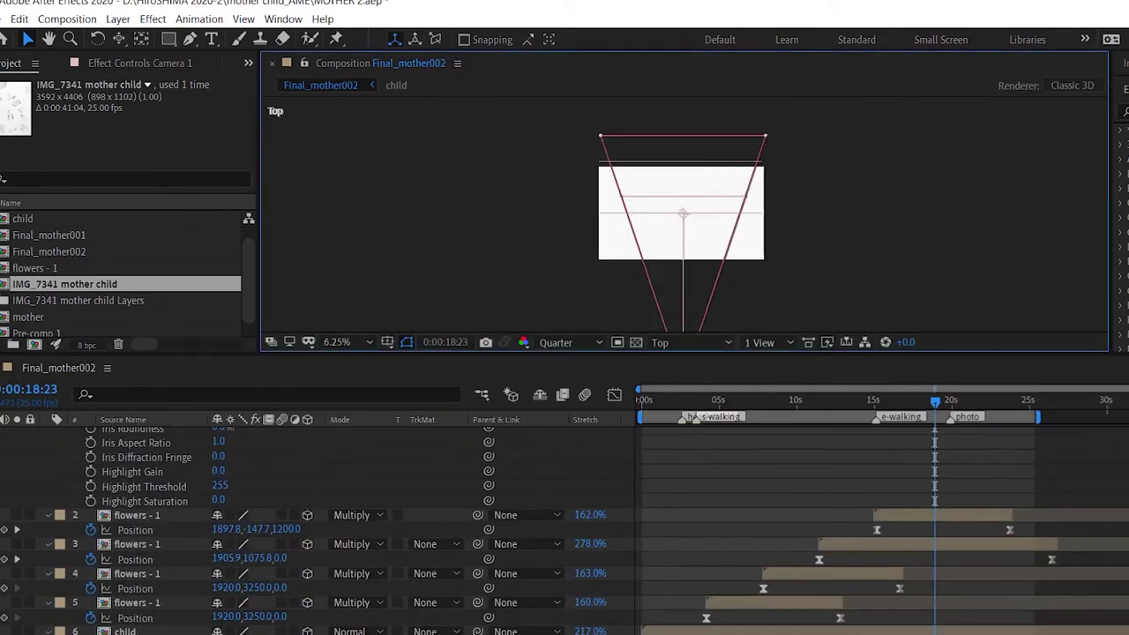
scroll(212, 529, up, 5)
scroll(225, 552, down, 1)
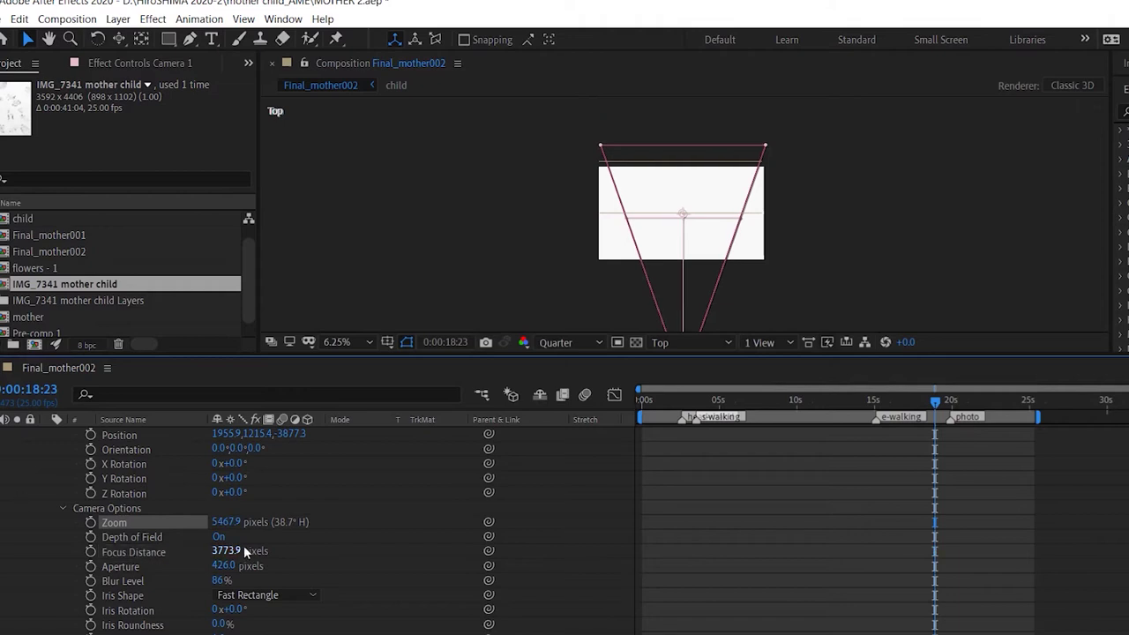
Return to the Active Camera view and set Camera 1's Aperture to 1354 pixels and Blur Level to 85%
click(555, 342)
key(Escape)
key(F12)
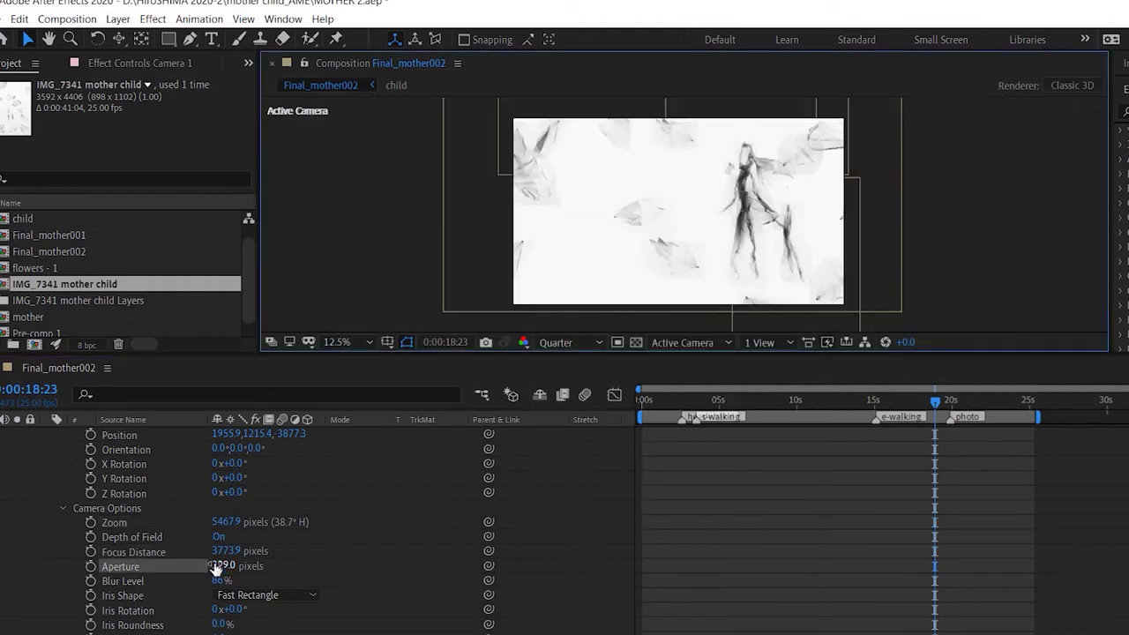
drag(207, 573, 484, 580)
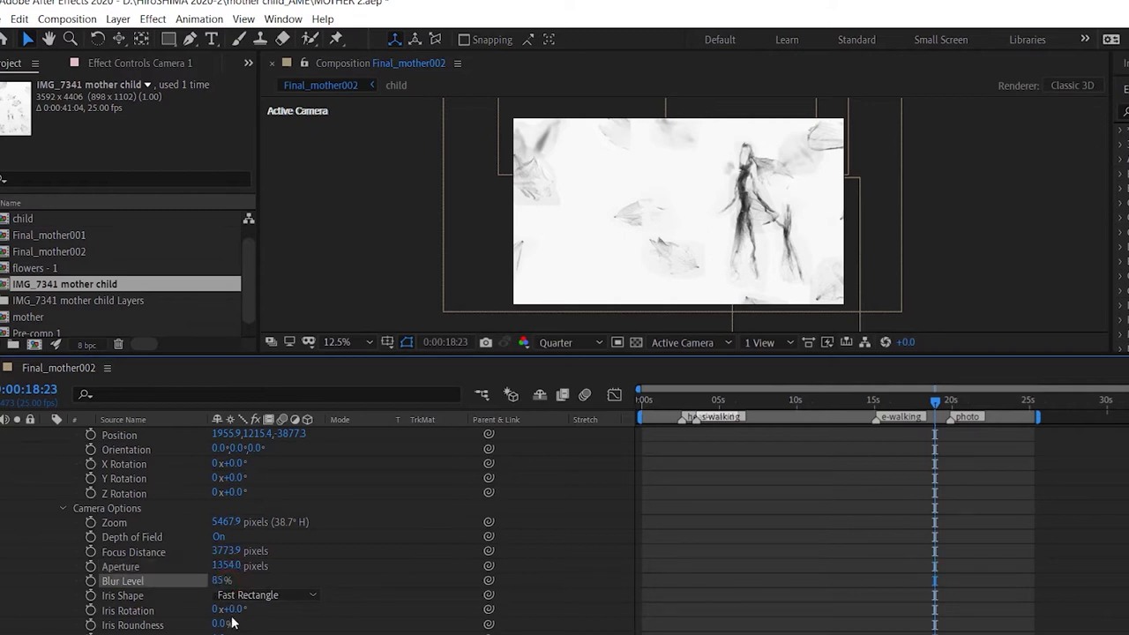
Duplicate the flowers - 1 composition and rename the copy flowers - 2background
scroll(142, 487, up, 2)
key(u)
right_click(43, 264)
key(Escape)
key(ctrl+d)
key(Return)
key(Right)
text(backgr)
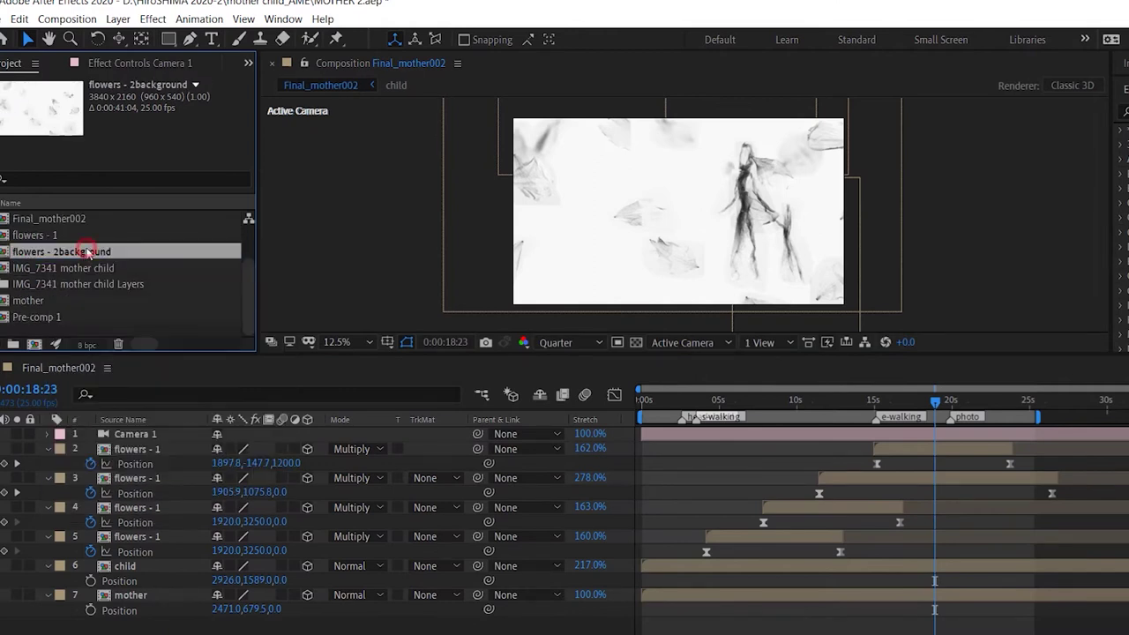
Open flowers - 2background and set the Scale of all its petal layers to 33%
double_click(88, 253)
key(ctrl+a)
key(s)
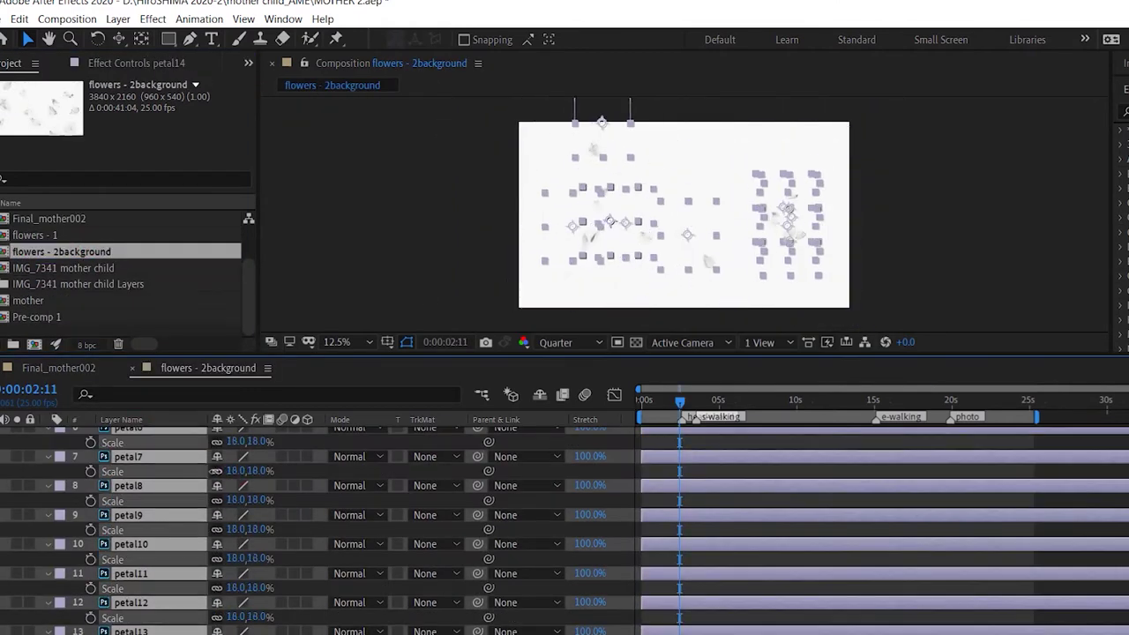
drag(242, 470, 259, 469)
Reposition individual petals so they are spread across the whole flowers - 2background frame
click(676, 259)
click(580, 190)
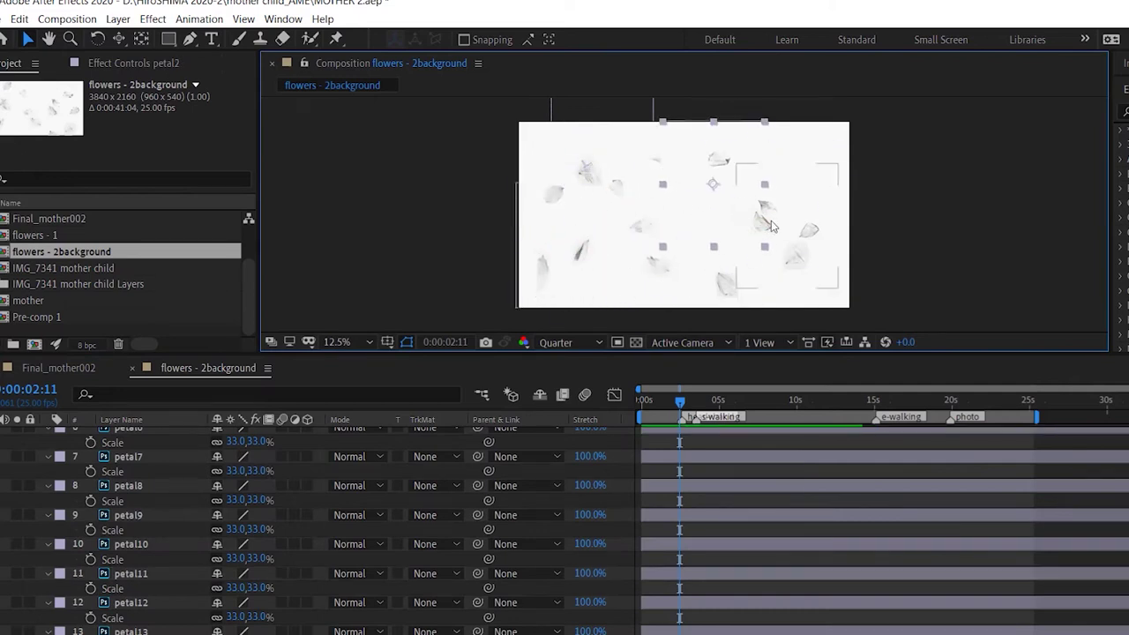
click(812, 288)
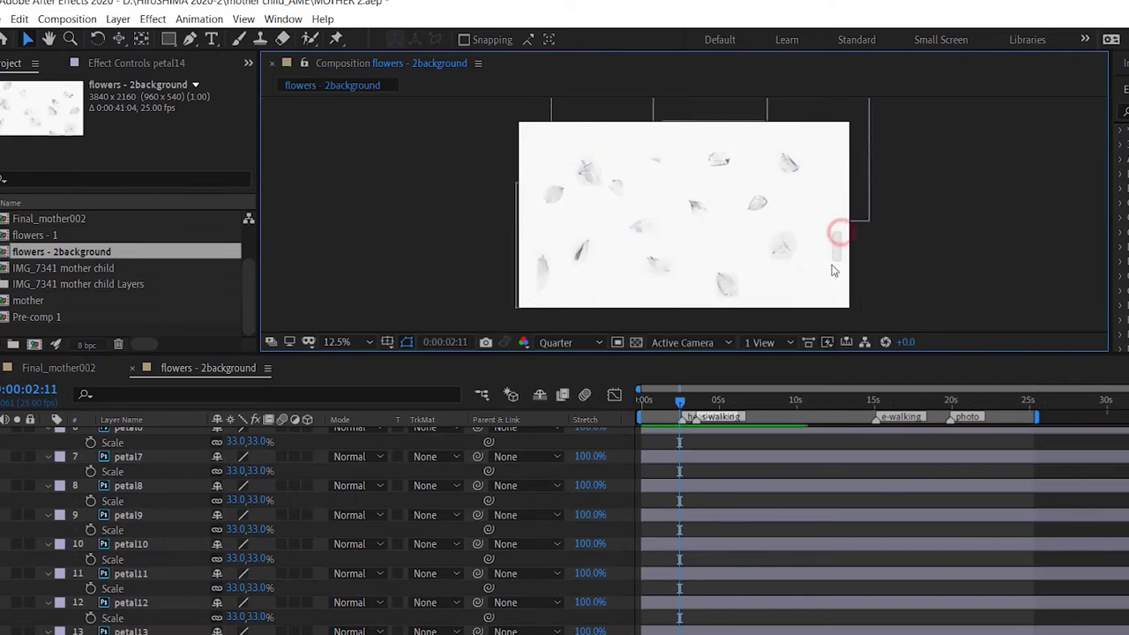
scroll(542, 306, up, 5)
click(553, 194)
scroll(596, 277, down, 5)
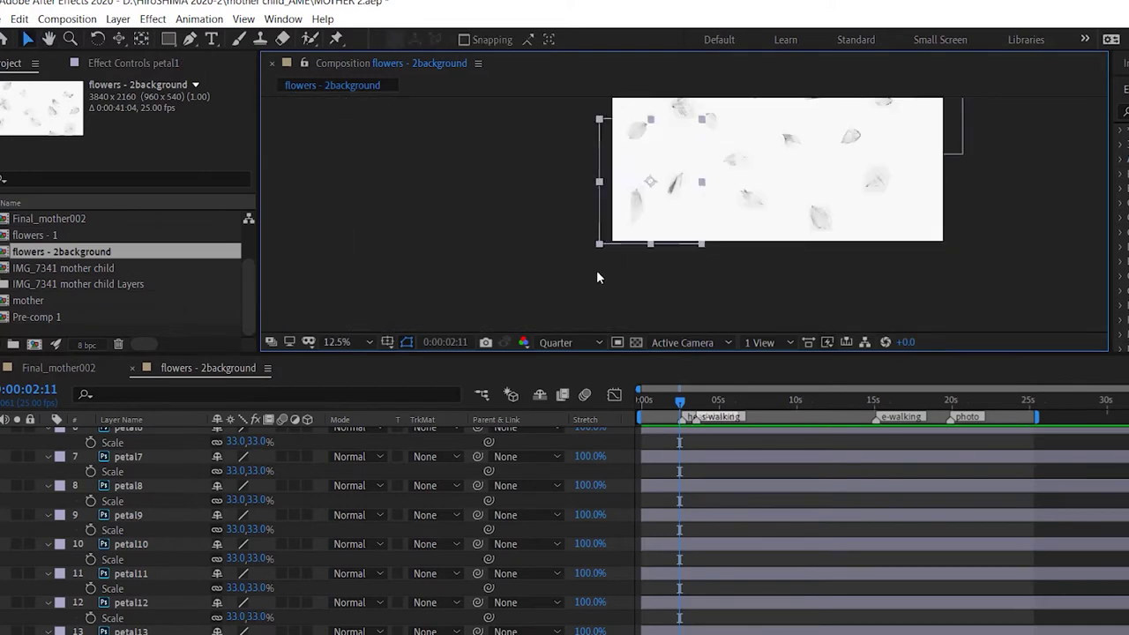
click(344, 342)
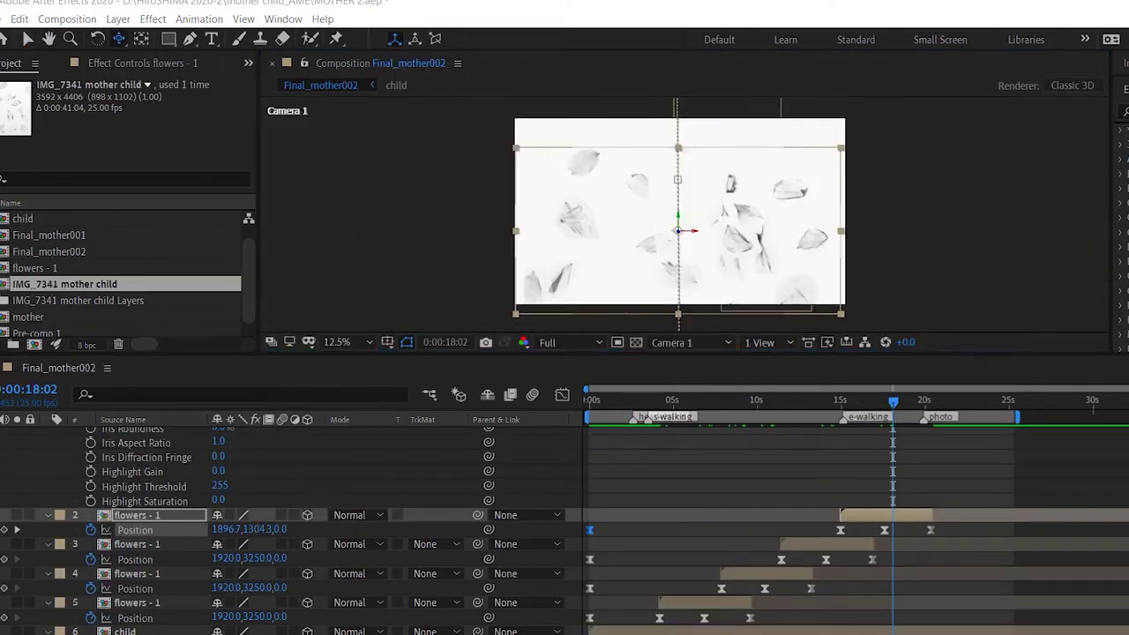
Set the blending mode of the four flowers - 1 layers in Final_mother002 to Multiply
click(359, 602)
shift+click(360, 517)
click(360, 517)
click(532, 445)
Turn off keyframing on Camera 1's Transform and Camera Options properties at the start of the timeline
scroll(280, 482, up, 5)
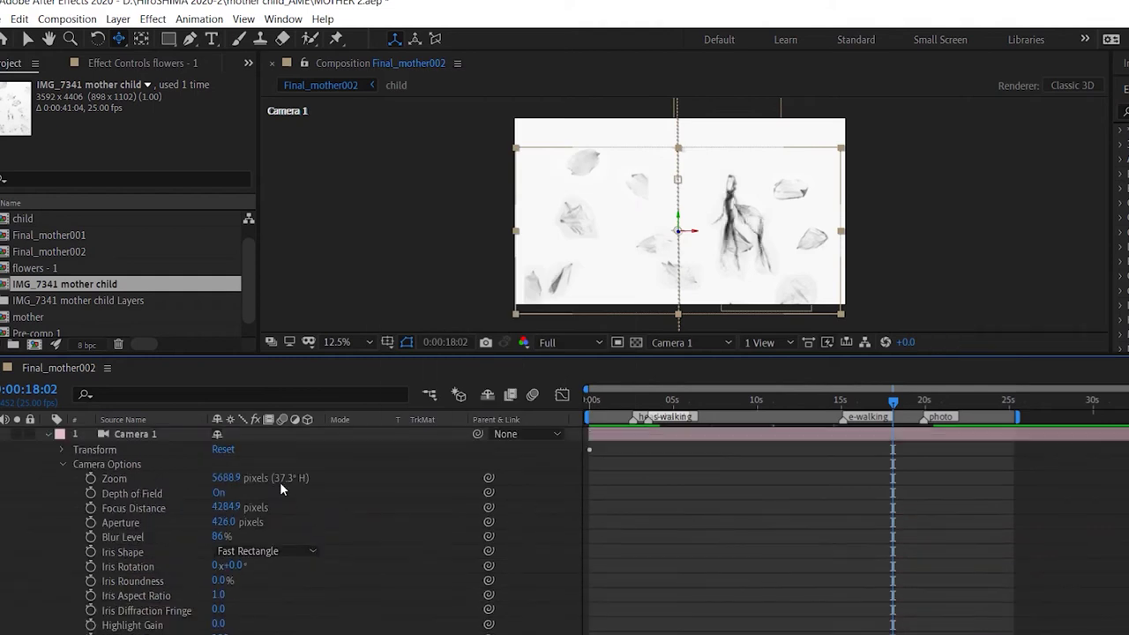
key(Home)
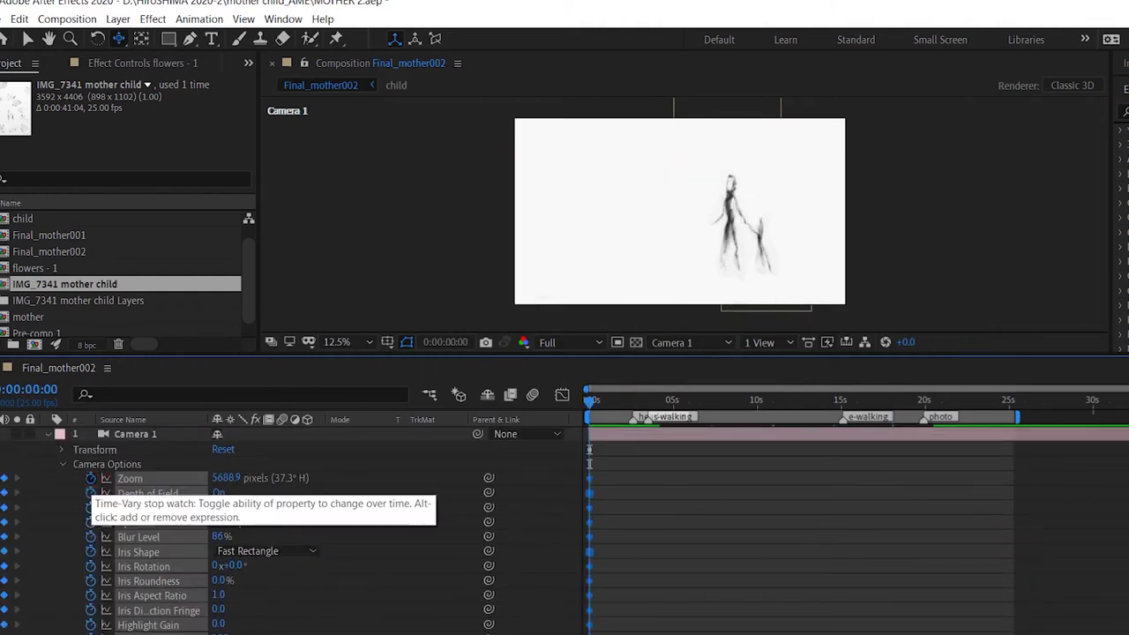
click(62, 449)
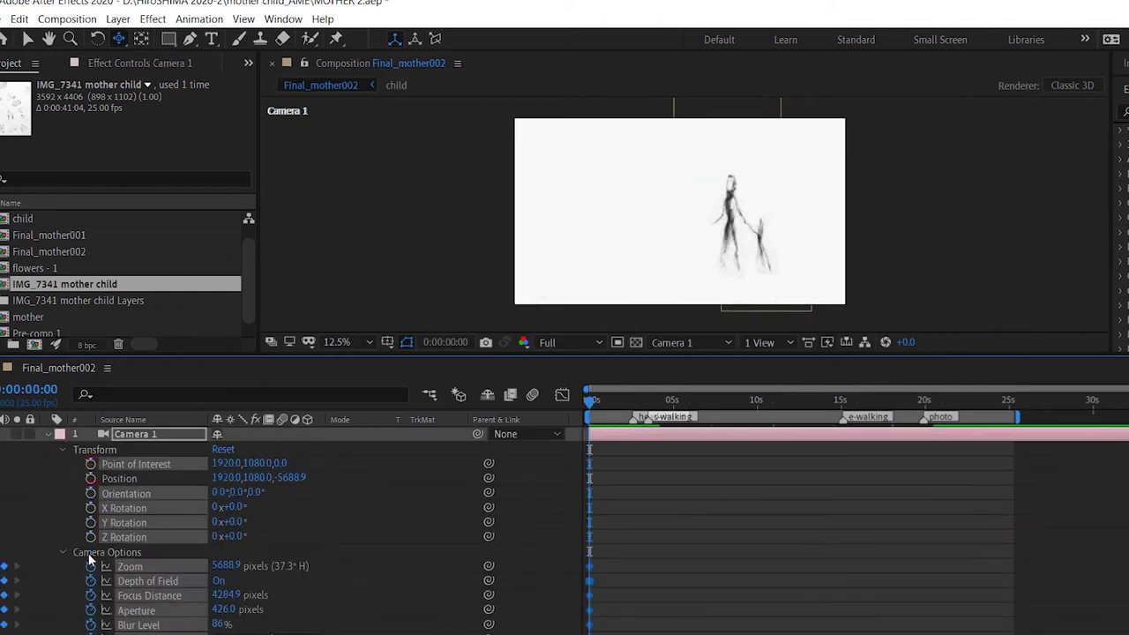
click(90, 477)
scroll(346, 514, down, 5)
scroll(306, 532, up, 5)
Move Camera 1 closer and reframe the mother and child, to Position 1955.9, 1215.4, -3877.3
scroll(739, 187, up, 1)
scroll(739, 179, up, 3)
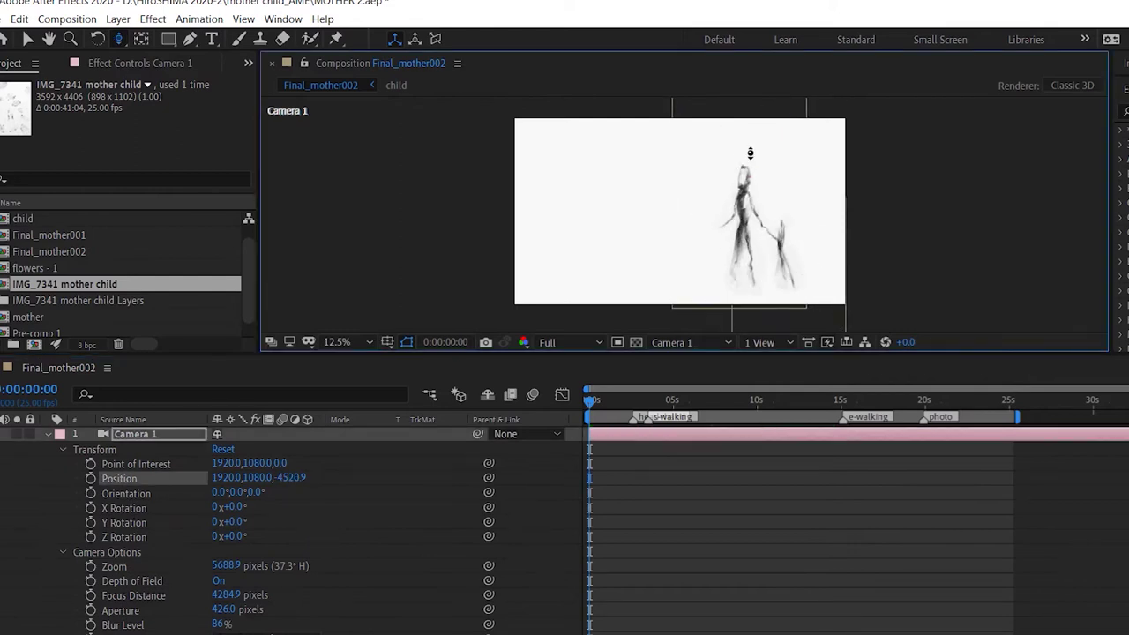
scroll(758, 148, up, 3)
scroll(767, 150, down, 1)
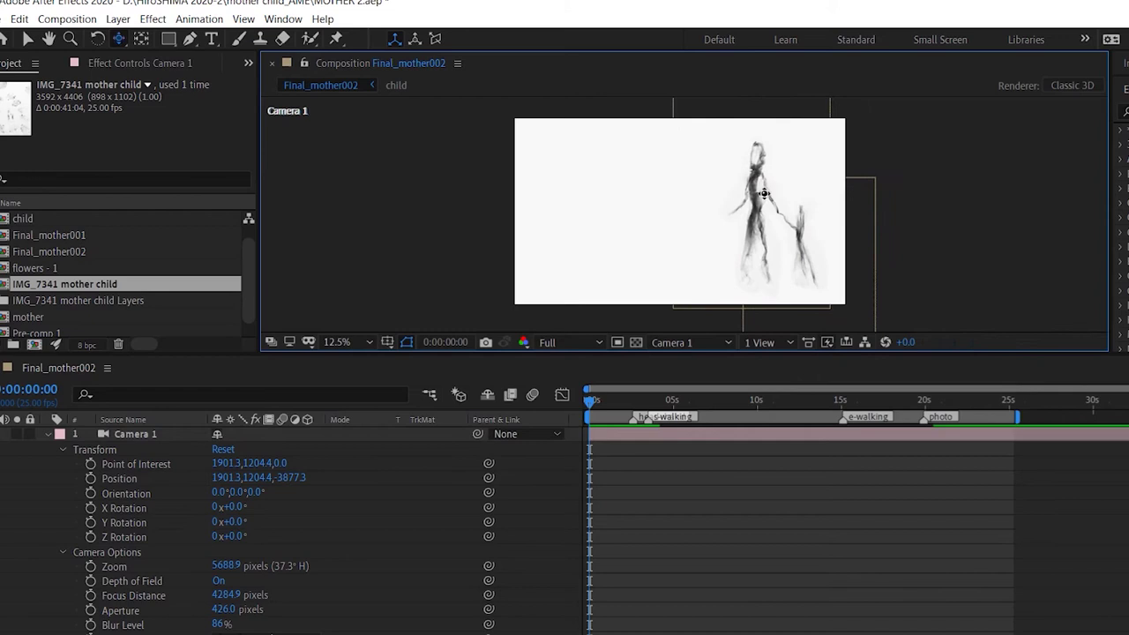
drag(764, 193, 757, 193)
scroll(643, 535, down, 10)
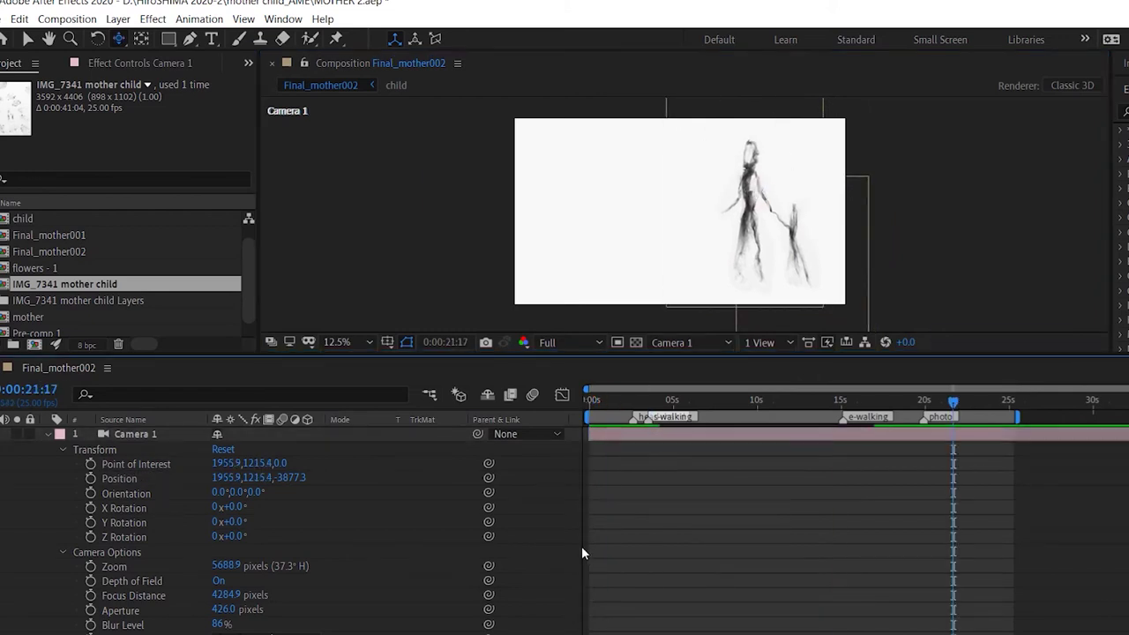
key(alt+f)
key(Escape)
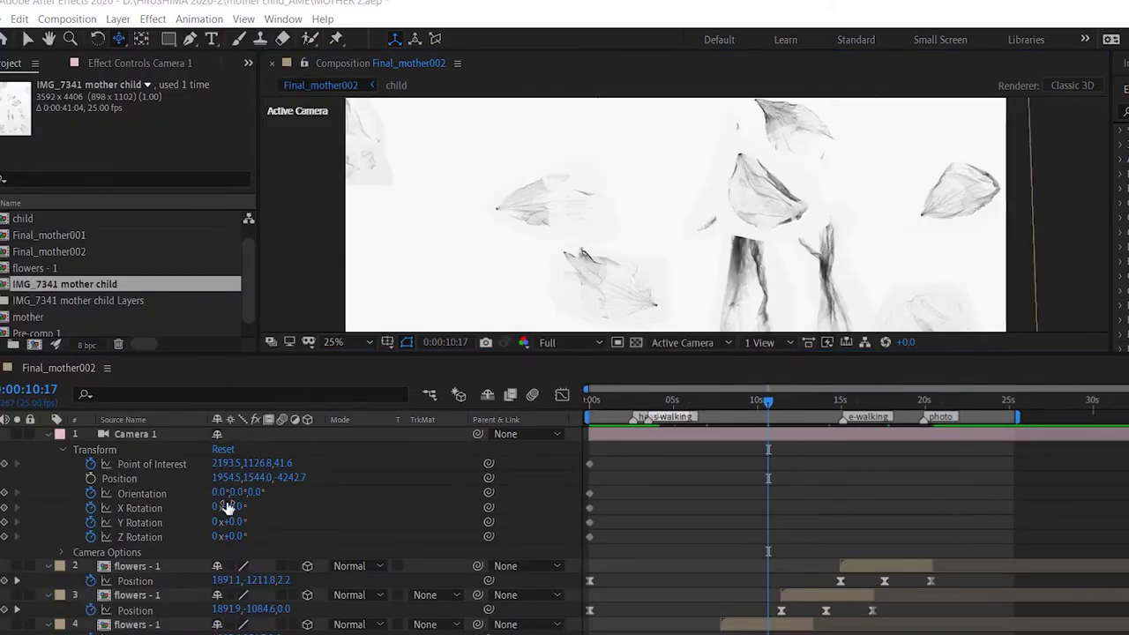
key(ctrl+z)
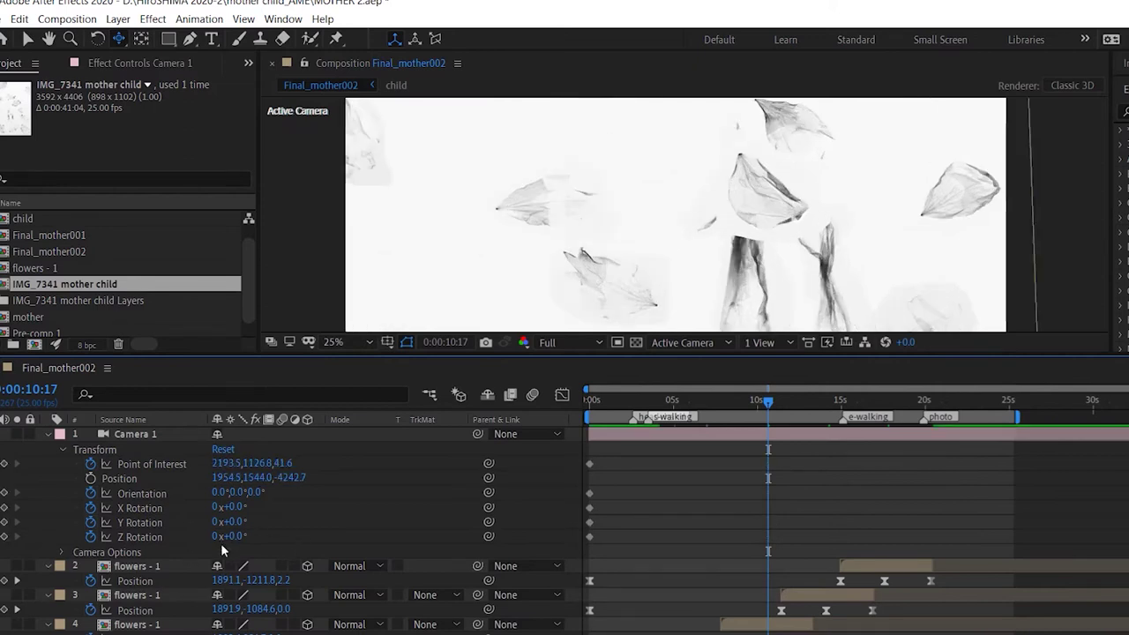
Expand Camera 1's Camera Options and adjust its depth-of-field blur settings
click(61, 553)
scroll(133, 529, down, 2)
drag(227, 534, 384, 521)
Switch to the Top view and set Camera 1's Focus Distance to 4302.9 pixels
click(688, 342)
click(684, 441)
scroll(132, 529, down, 5)
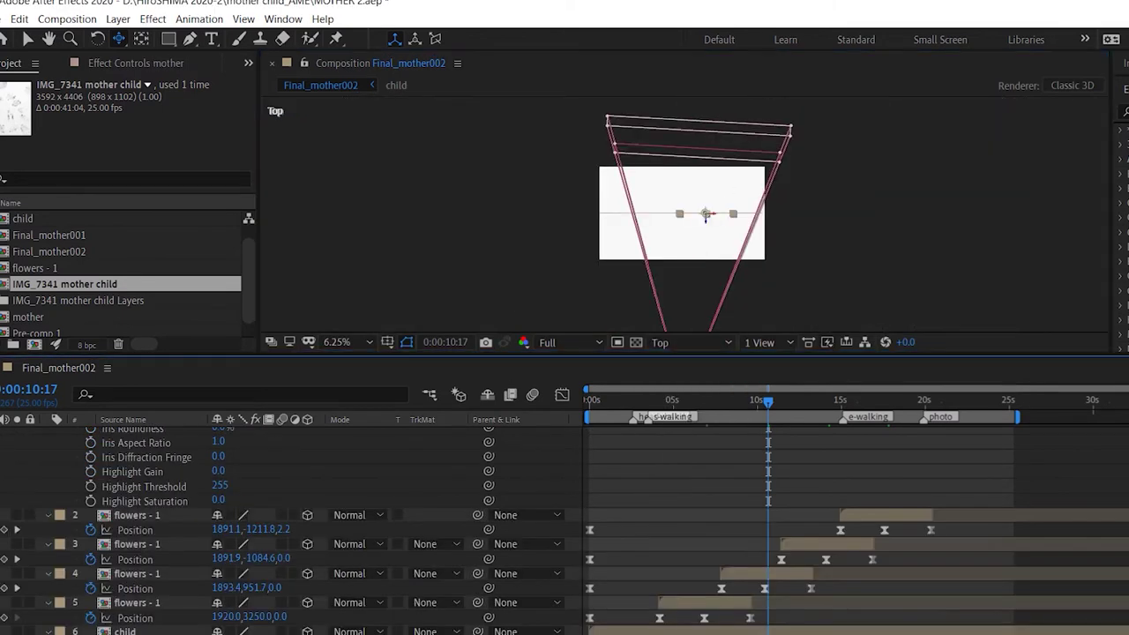
scroll(206, 529, up, 6)
click(130, 595)
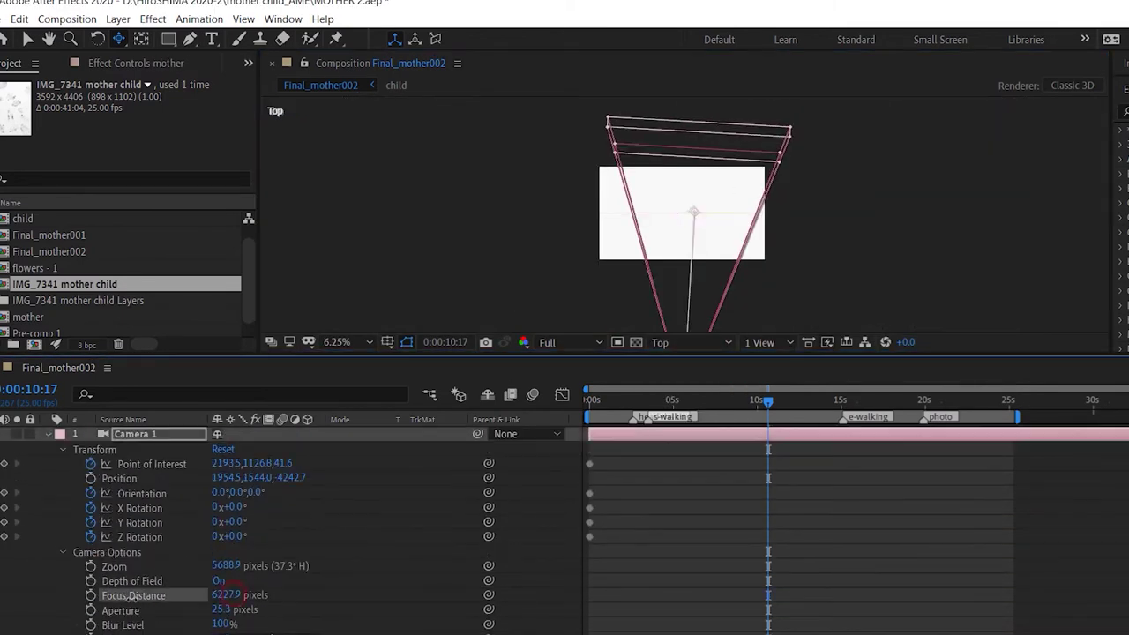
Return to the Active Camera view at 0:00:06:11 and collapse Camera 1's Transform properties
click(582, 342)
click(688, 342)
click(679, 355)
click(615, 400)
drag(625, 408, 697, 402)
click(62, 449)
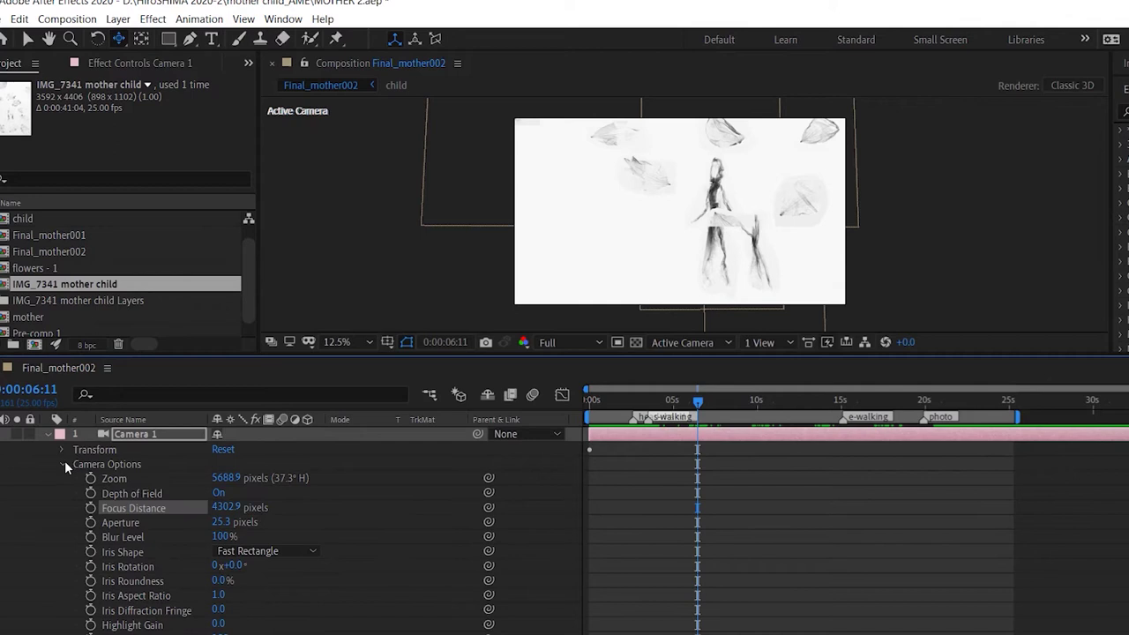
Set Camera 1's Aperture to 746 pixels, Blur Level to 299% and Focus Distance to 4284.9 pixels
drag(220, 522, 155, 501)
scroll(601, 288, up, 1)
drag(224, 525, 386, 542)
scroll(385, 541, down, 2)
scroll(265, 529, up, 2)
mouse_move(225, 508)
mouse_down()
mouse_move(165, 508)
mouse_move(213, 515)
mouse_move(207, 508)
mouse_up()
Reduce Camera 1's Aperture to 426 pixels and Blur Level to 86% in the Top view, ending in the Active Camera view
key(F10)
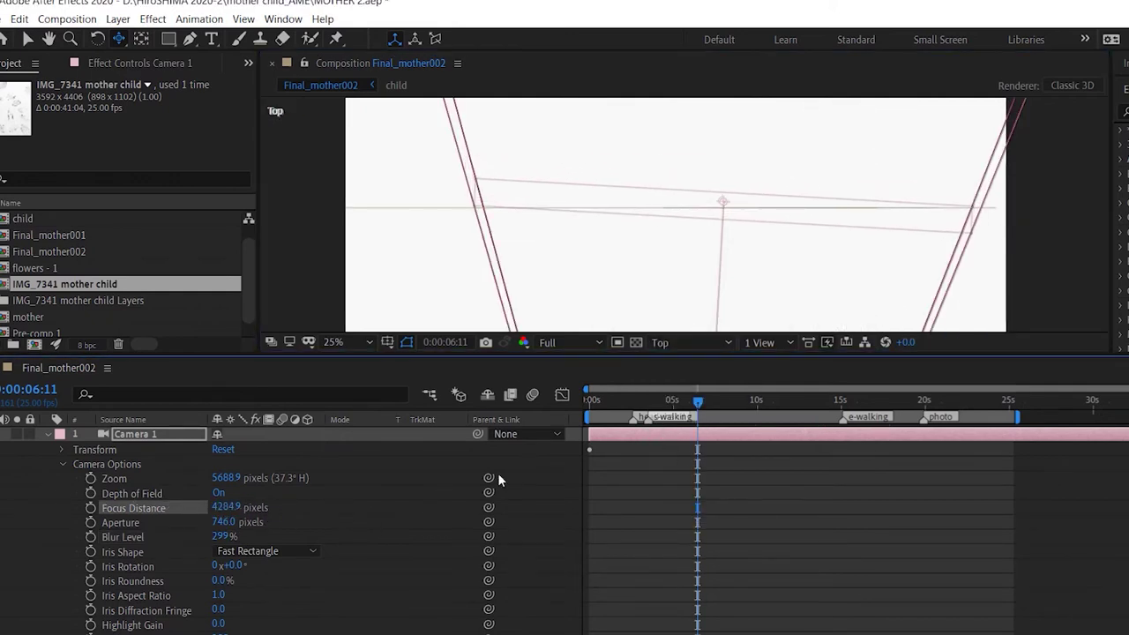
key(Escape)
click(681, 342)
click(683, 443)
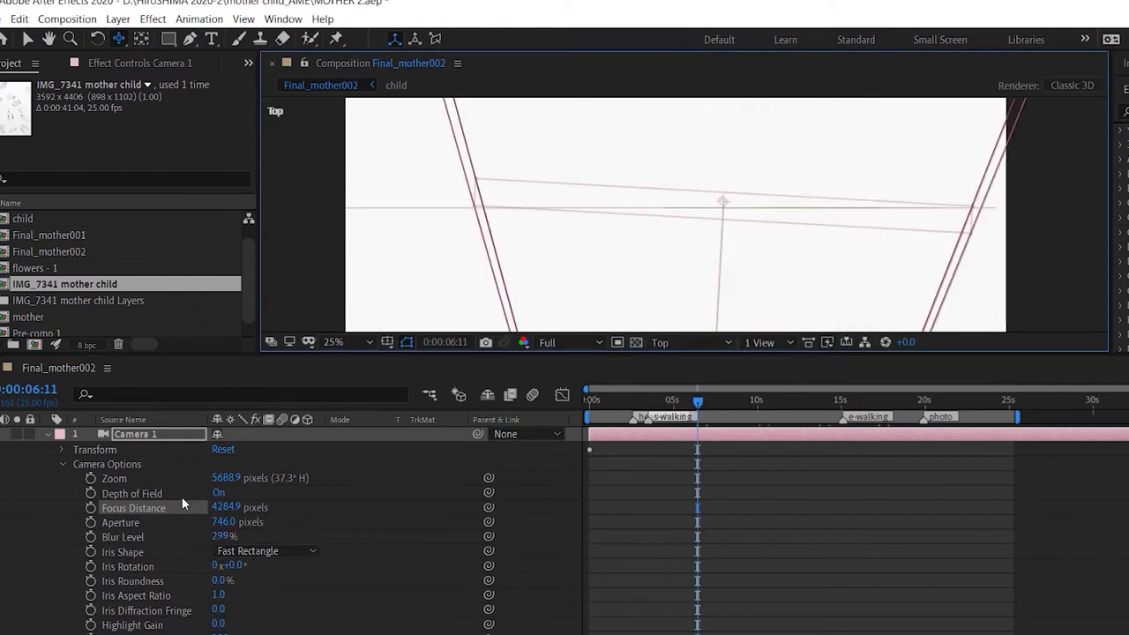
drag(224, 522, 196, 522)
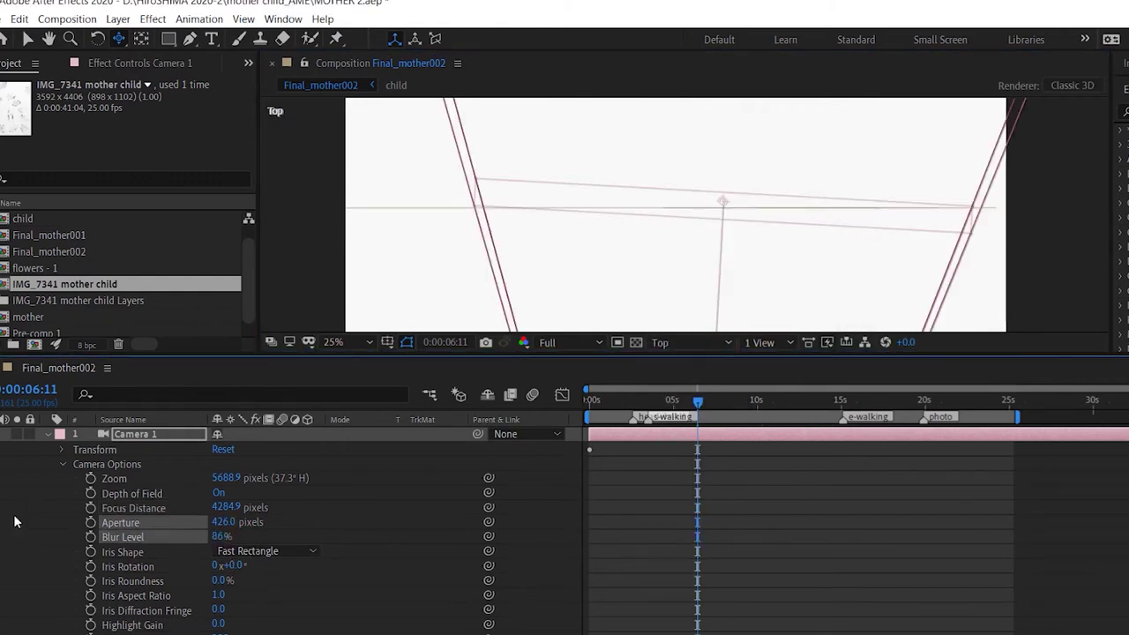
click(679, 342)
click(673, 378)
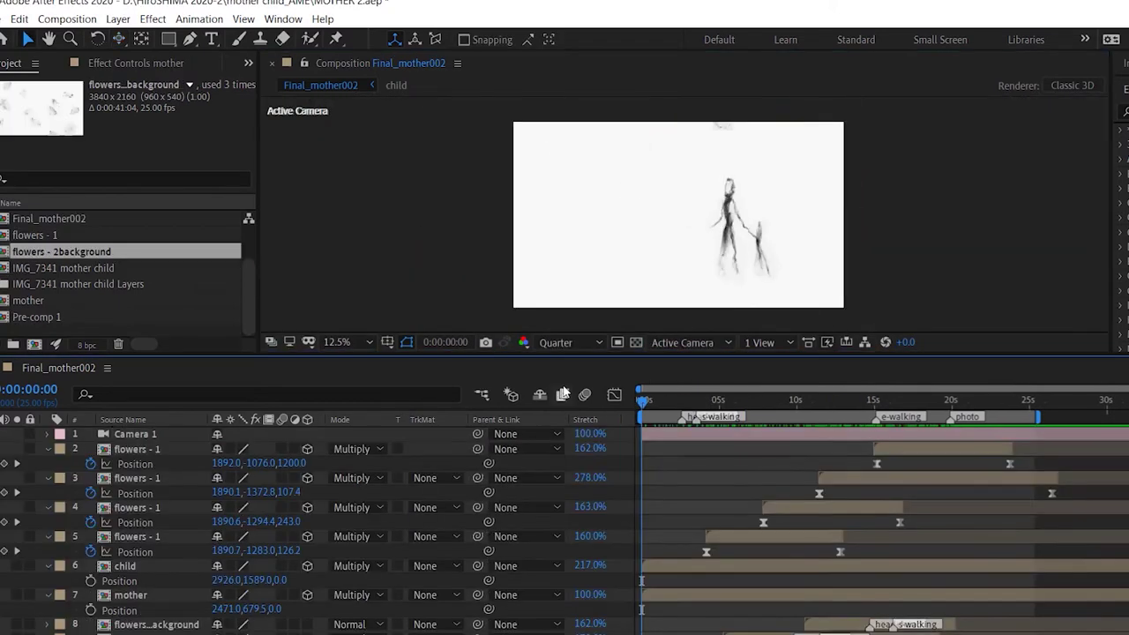
Add the IMG_7341 mother child composition above the flowers - 1 layers, starting at the photo marker
drag(645, 402, 987, 487)
drag(644, 481, 642, 481)
click(53, 221)
scroll(53, 229, up, 1)
click(44, 234)
scroll(54, 309, down, 1)
drag(52, 267, 986, 445)
Scale the IMG_7341 mother child layer to 97% and set its blending mode to Multiply
key(s)
drag(238, 463, 277, 463)
click(357, 449)
click(397, 149)
Trim the ends of the top two flowers - 1 layers and the mother layer to the photo marker near 0:00:19:21
click(952, 404)
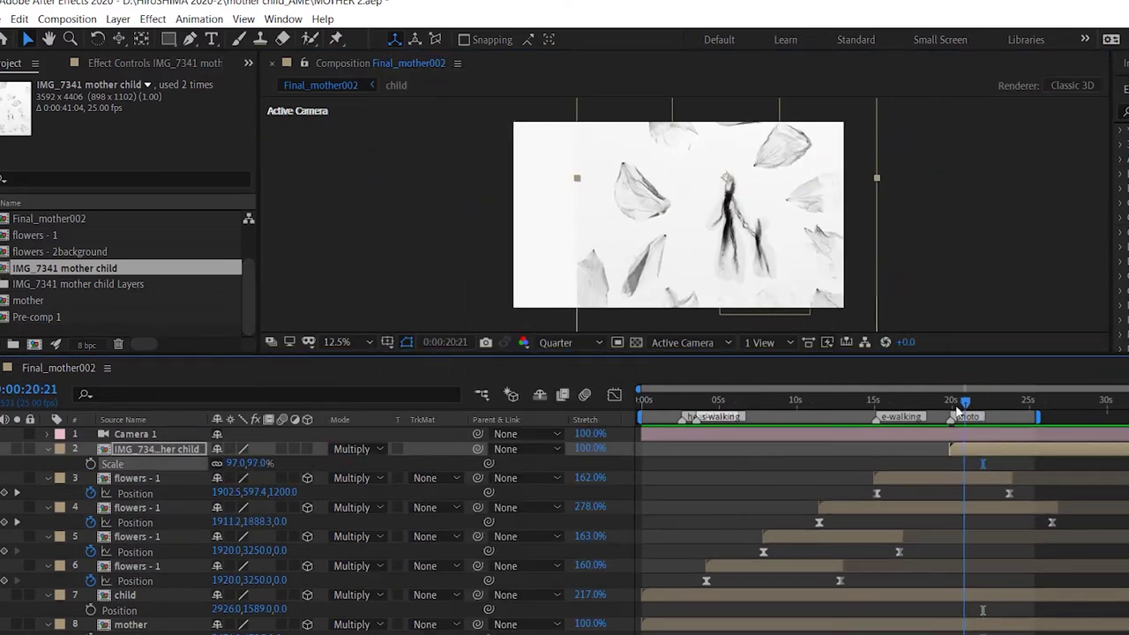
click(998, 477)
scroll(988, 522, down, 1)
click(988, 587)
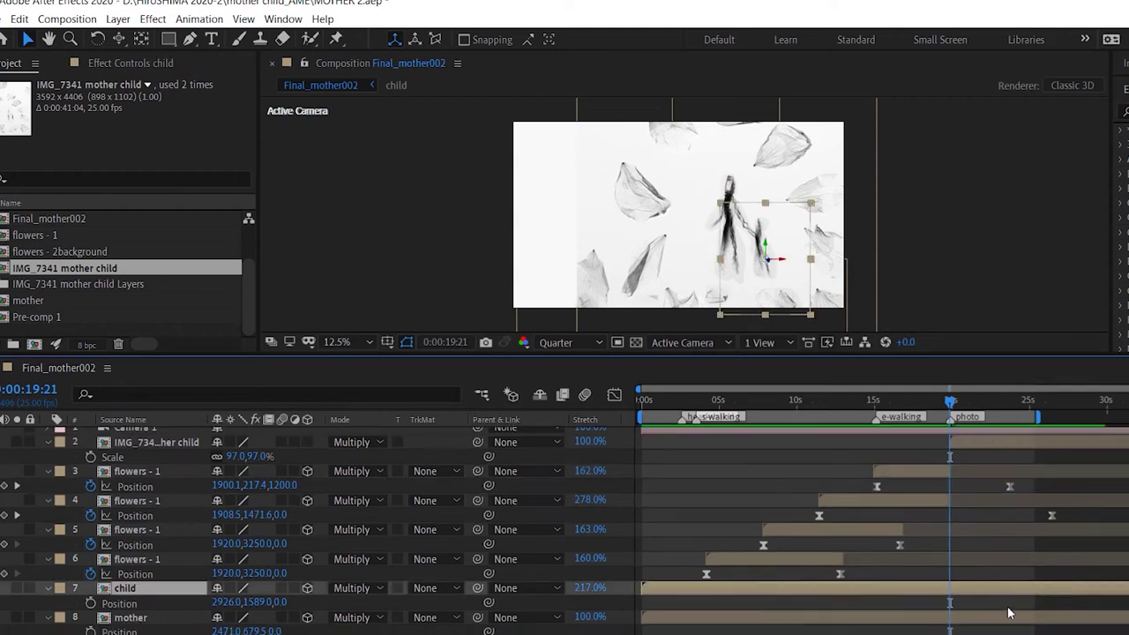
shift+click(988, 617)
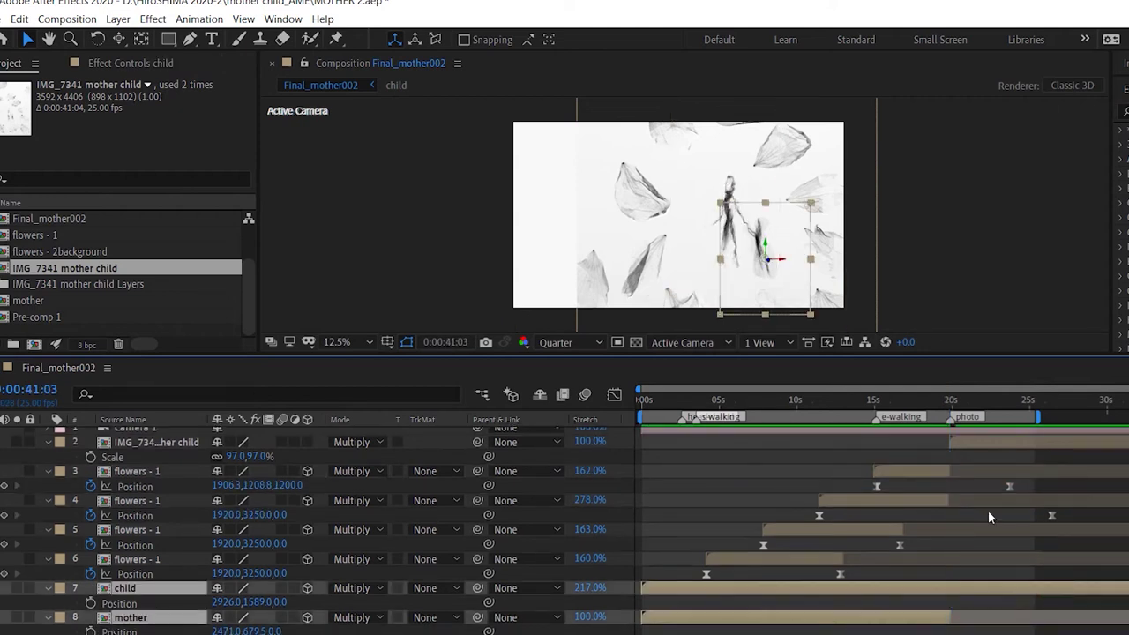
Inspect the mother composition's layers and review the Final_mother002 composition settings
double_click(949, 617)
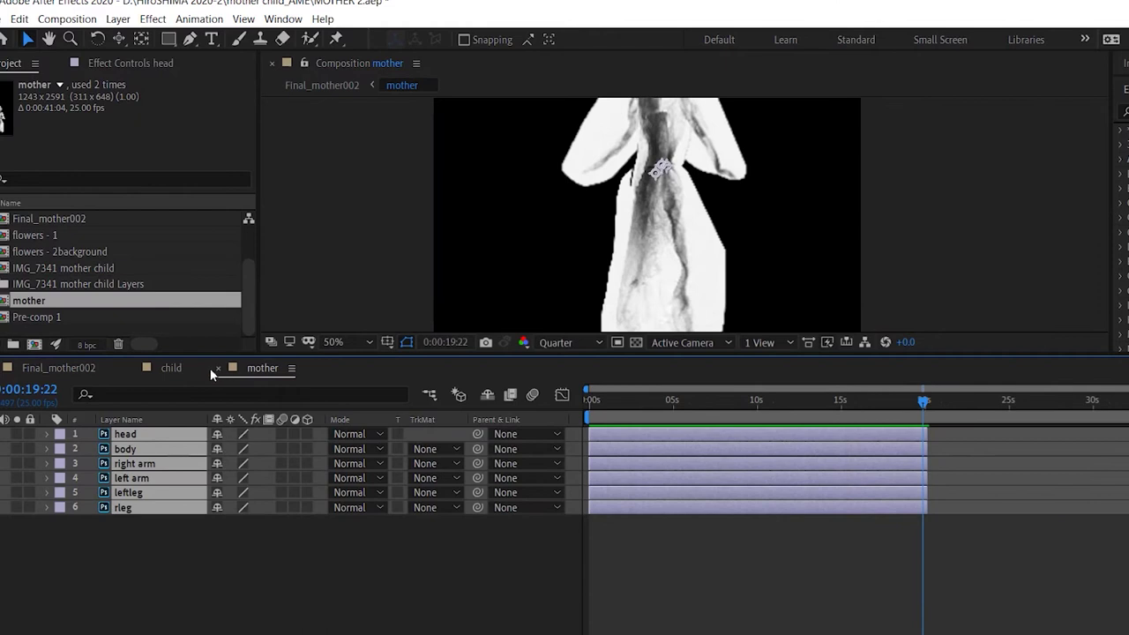
click(218, 368)
right_click(745, 596)
key(Escape)
key(ctrl+k)
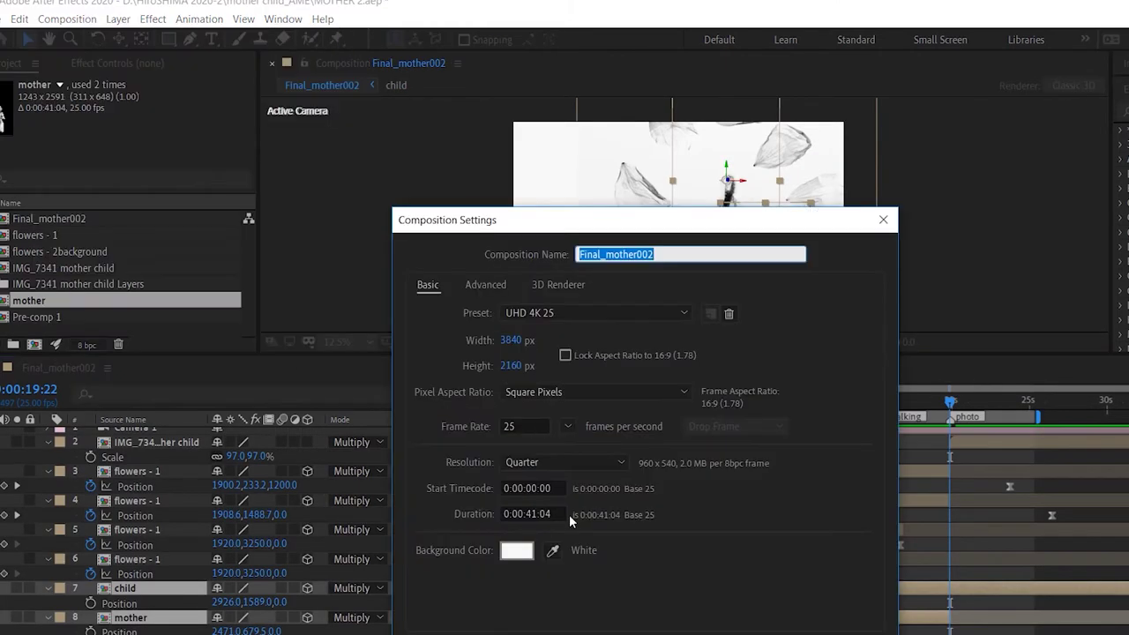
key(Return)
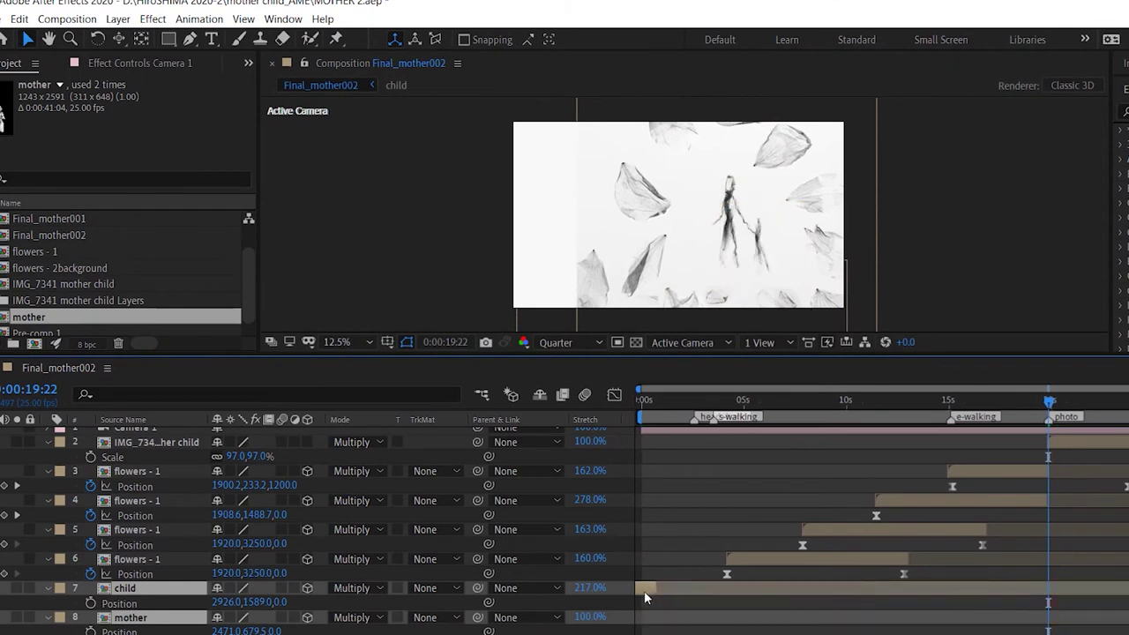
Trim the child layer to end at 0:00:19:22, level with the mother layer
drag(644, 598, 1048, 608)
click(757, 617)
shift+click(754, 589)
Set a Scale keyframe of 97% on the IMG_7341 mother child layer at 0:00:20:02
click(1092, 403)
click(1061, 449)
click(1057, 443)
key(t)
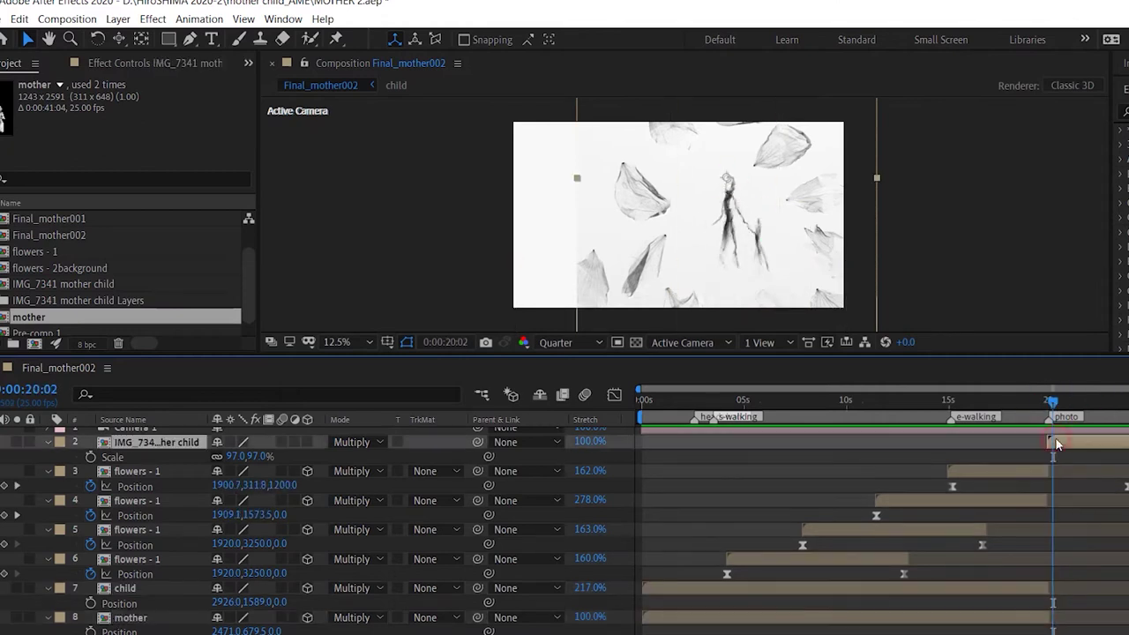
Near 0:00:23:20, scale the IMG_7341 mother child layer down to 46% and center it in the frame
drag(1124, 402, 1128, 402)
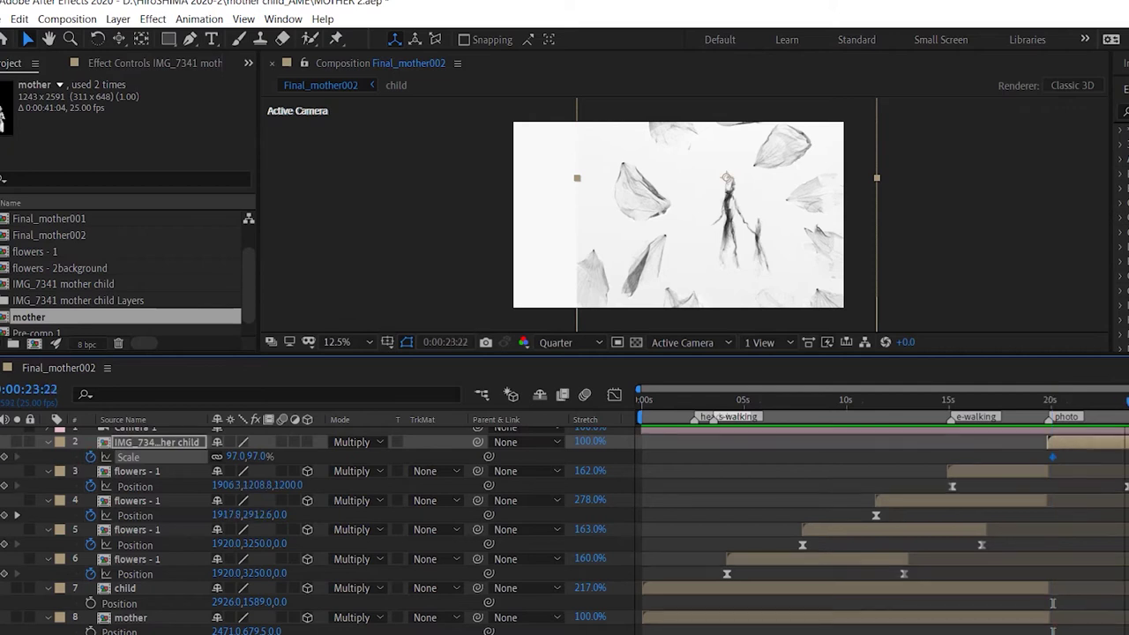
drag(253, 456, 207, 456)
drag(686, 187, 690, 216)
drag(244, 460, 250, 460)
drag(644, 252, 624, 260)
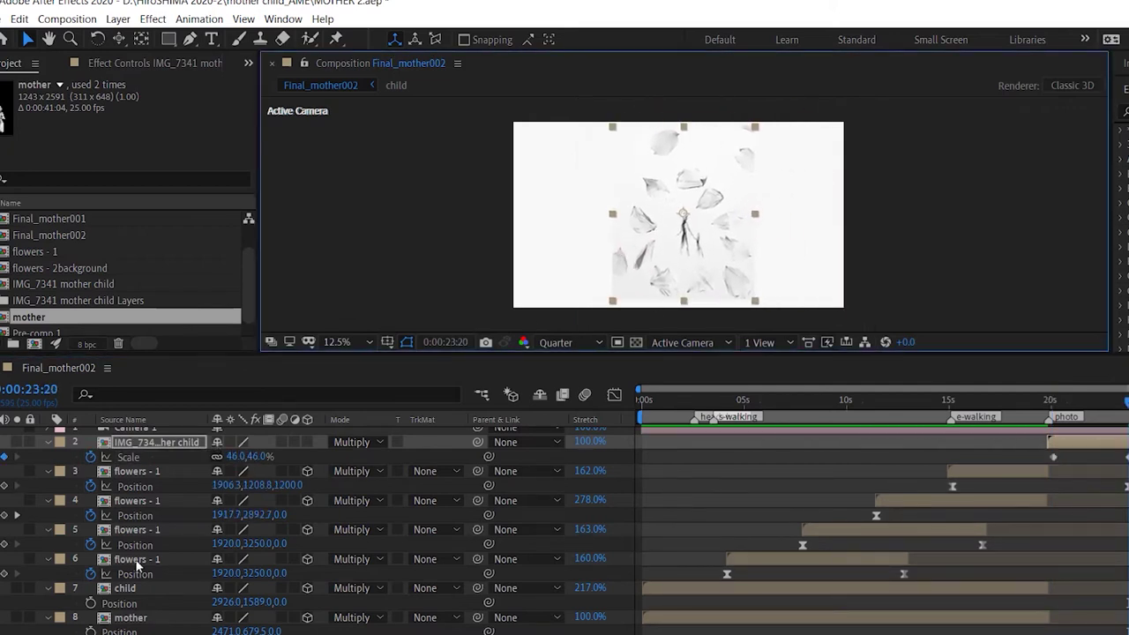
Near 0:00:20:03, align the IMG_7341 mother child layer with the walking figures and extend the child and mother layers to that frame
click(49, 443)
key(j)
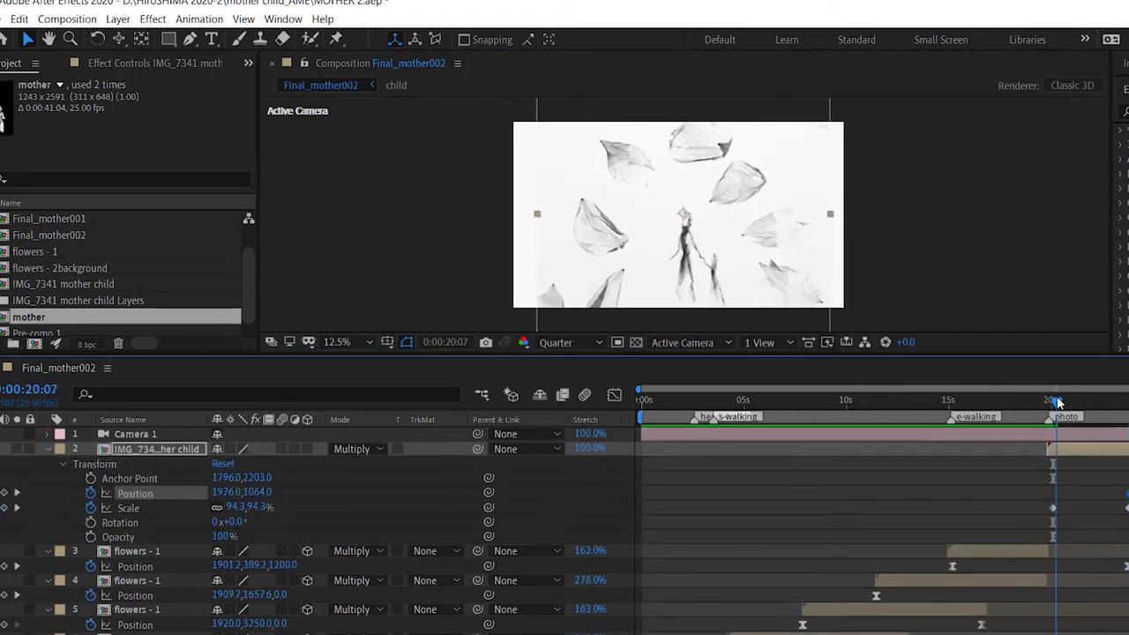
click(1063, 552)
scroll(1077, 526, down, 3)
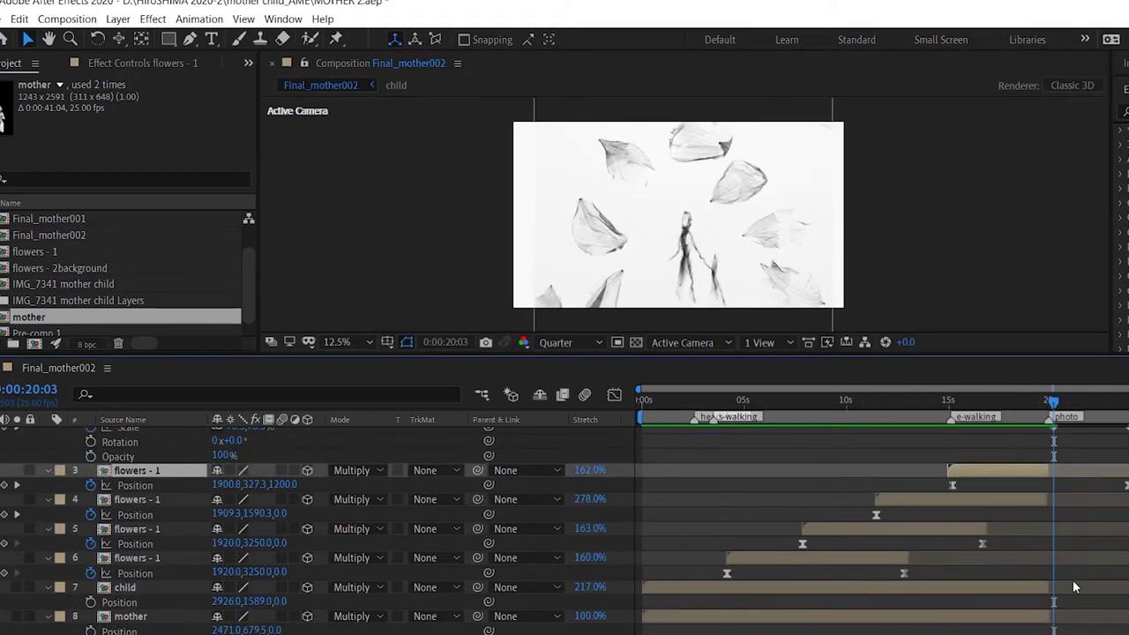
click(675, 275)
drag(674, 275, 722, 236)
key(F2)
drag(1053, 401, 904, 416)
click(986, 401)
Move the IMG_7341 mother child layer below the flowers - 1 layers, directly above the child layer
click(1072, 448)
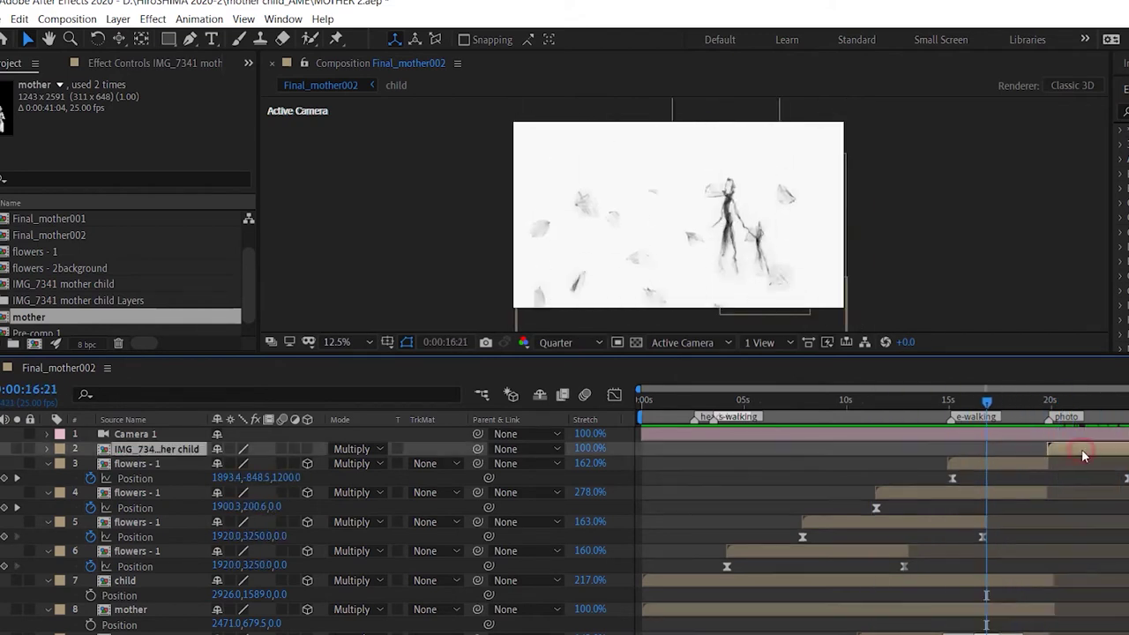
key(End)
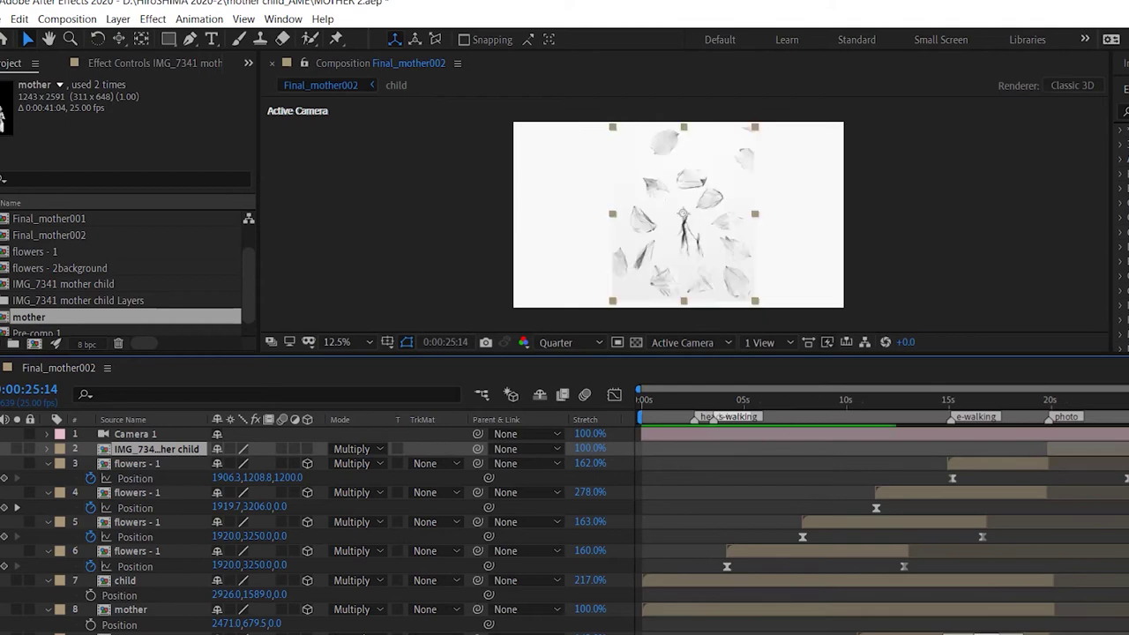
key(Delete)
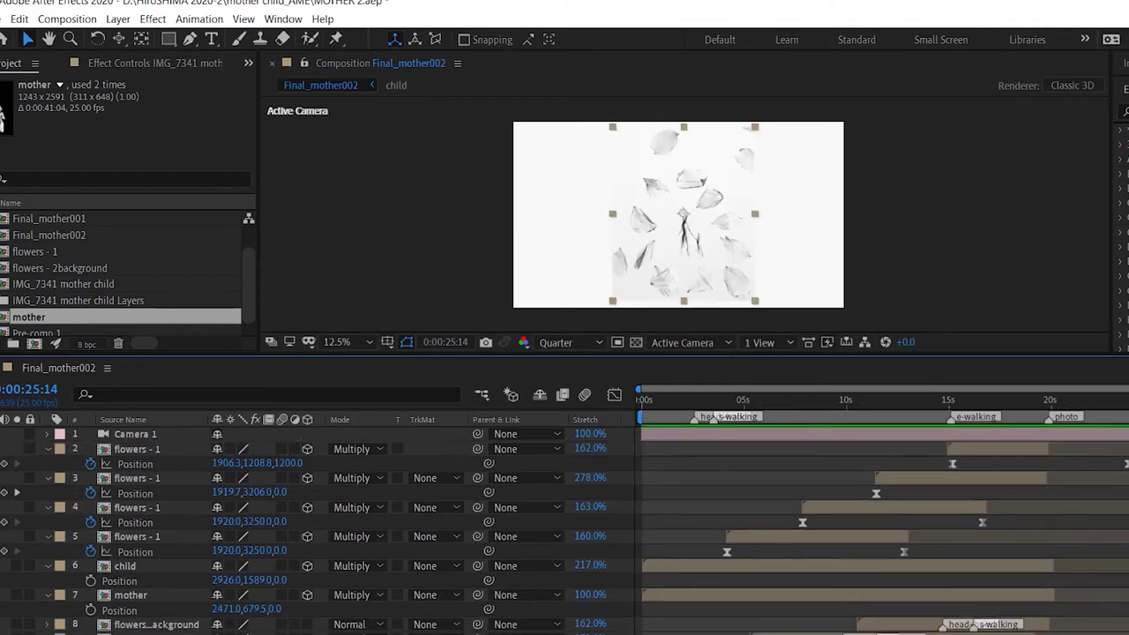
drag(179, 595, 179, 582)
Set Position keyframes on the child and mother layers at 0:00:12:07
drag(1031, 403, 894, 432)
click(705, 581)
shift+click(699, 610)
key(alt+shift+p)
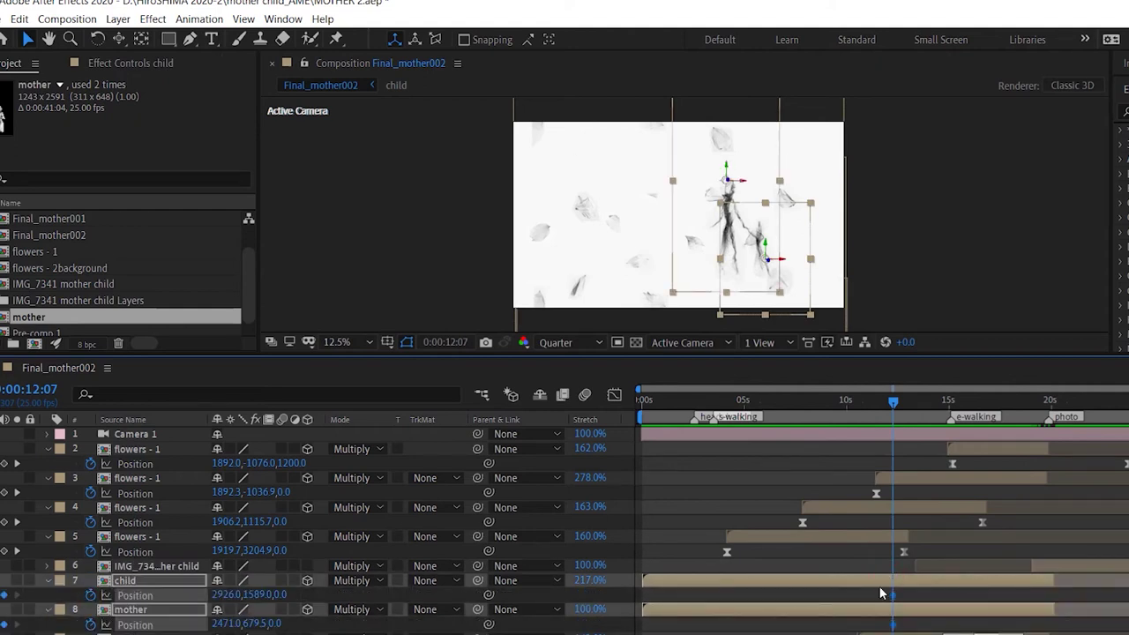
Slide the IMG_7341 mother child layer earlier so that it starts at 0:00:15:24
click(949, 403)
drag(951, 406, 969, 406)
click(1080, 565)
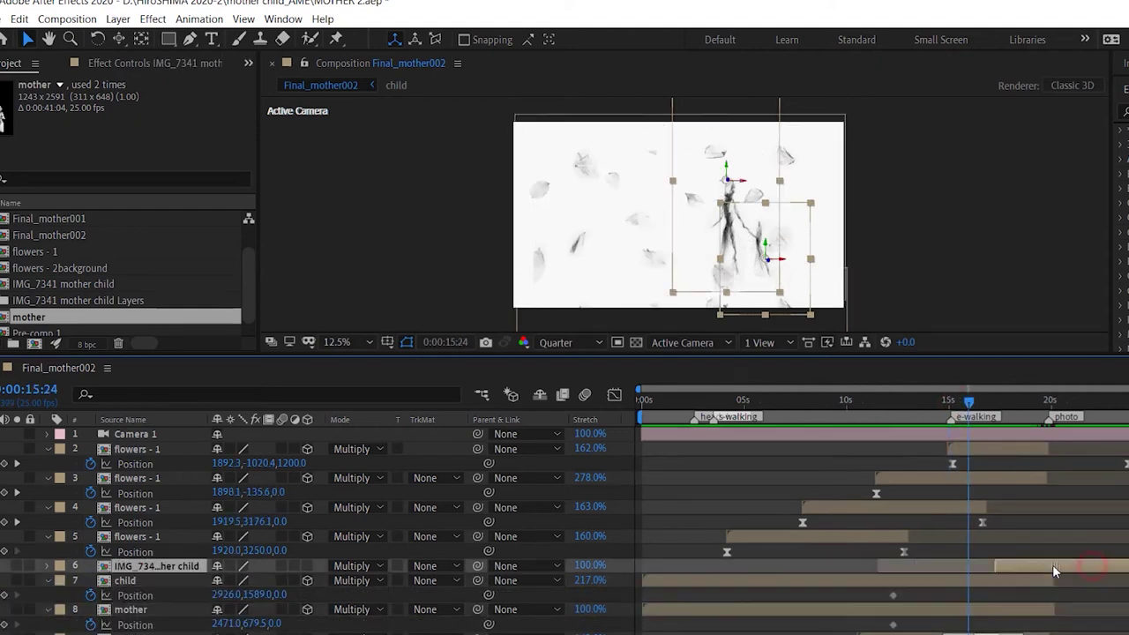
Scale the child and mother layers down together to 39% at 0:00:15:24
click(278, 580)
shift+click(278, 609)
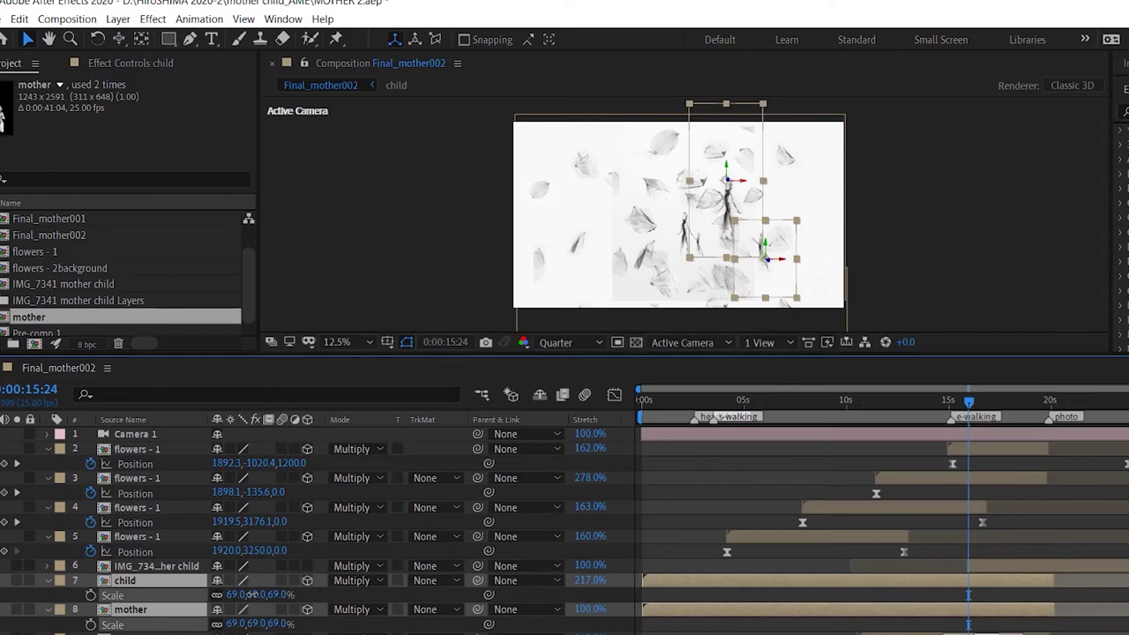
key(s)
key(period)
drag(261, 594, 235, 594)
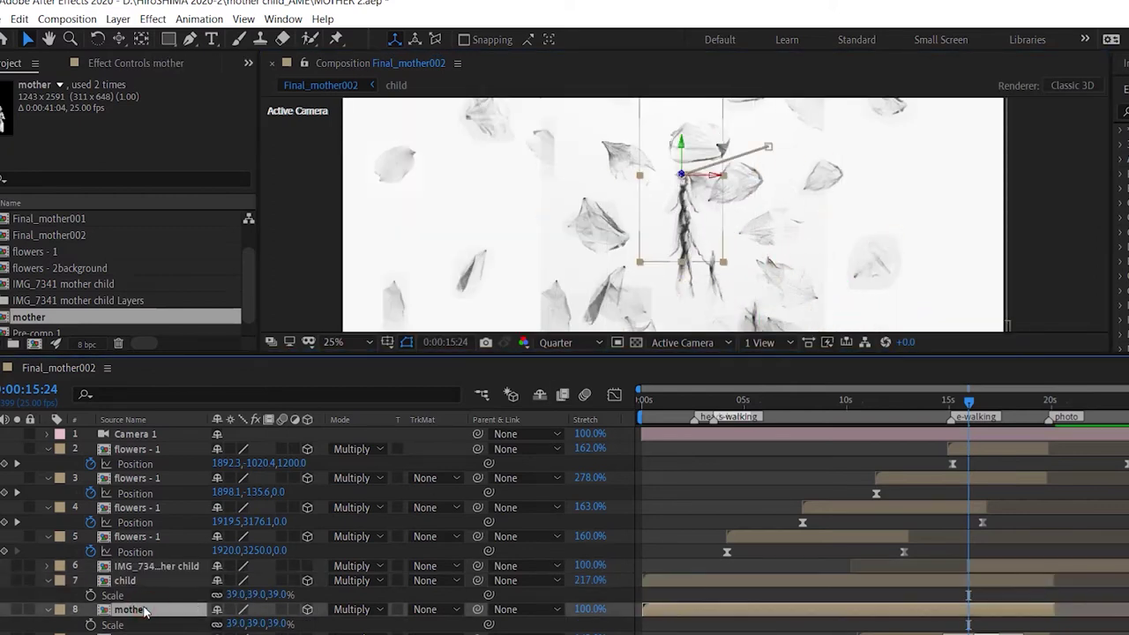
Align the mother layer with the mother figure in the photo at 0:00:15:24 and enlarge it to about 42%
click(687, 189)
key(alt+KP_Add)
key(alt+KP_Add)
key(alt+KP_Add)
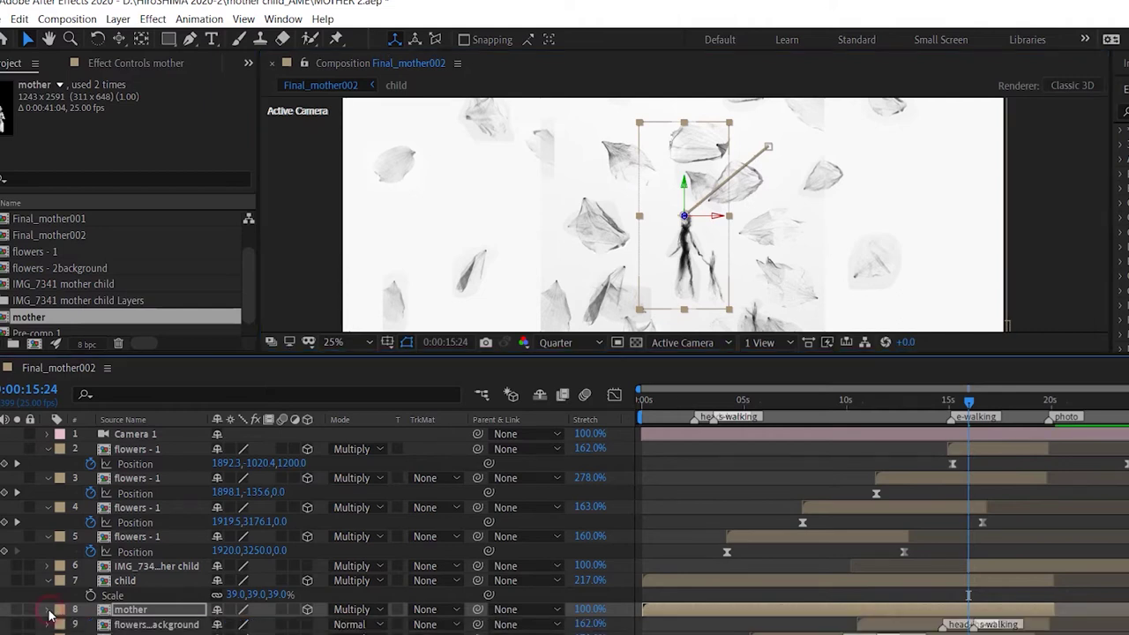
Move the mother layer's first Position and Scale keyframes to 0:00:05:01 and scrub to the end of the movement
click(50, 609)
key(j)
drag(852, 407, 738, 428)
click(893, 565)
drag(892, 566, 745, 565)
drag(776, 402, 967, 464)
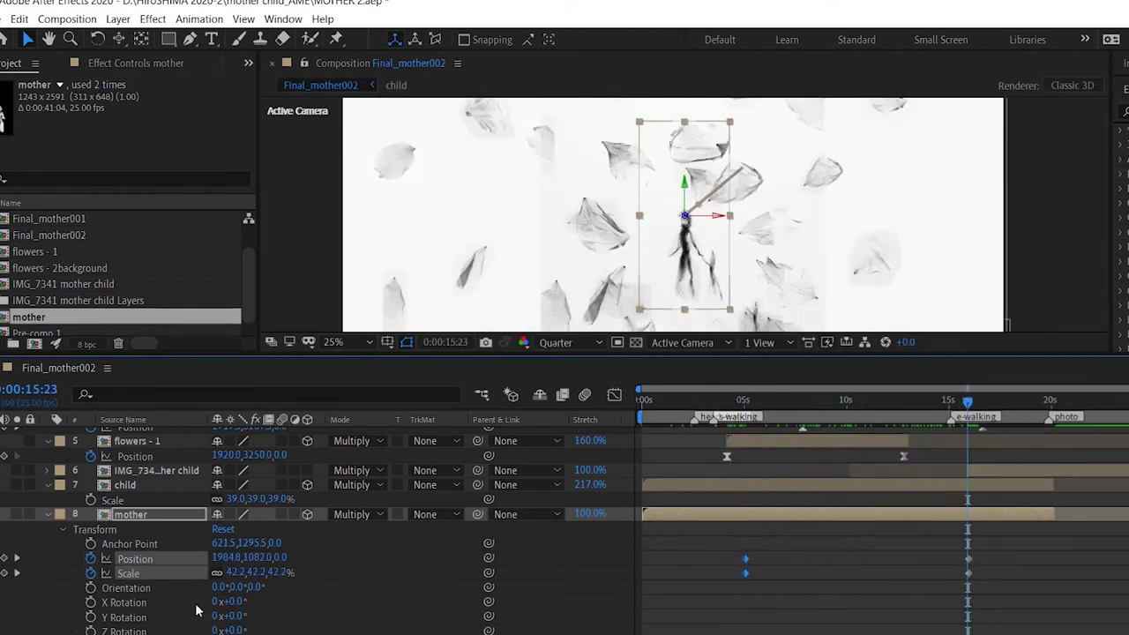
At 0:00:05:01, restore the child layer to its full size to match the mother layer
click(48, 485)
click(744, 401)
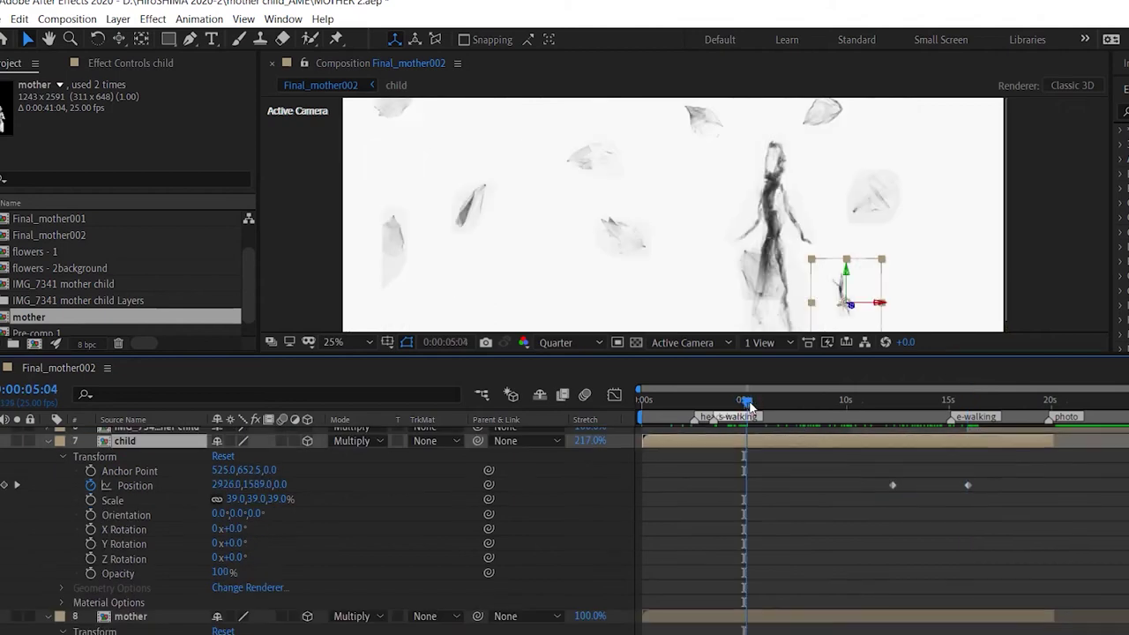
key(ctrl+Down)
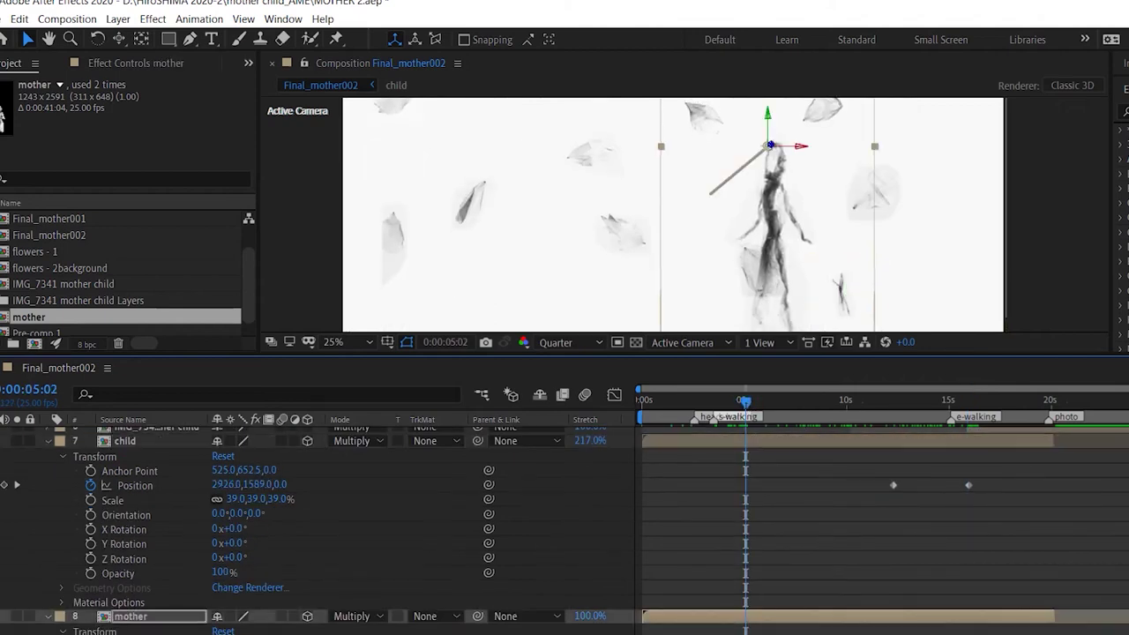
key(F2)
key(Page_Up)
key(semicolon)
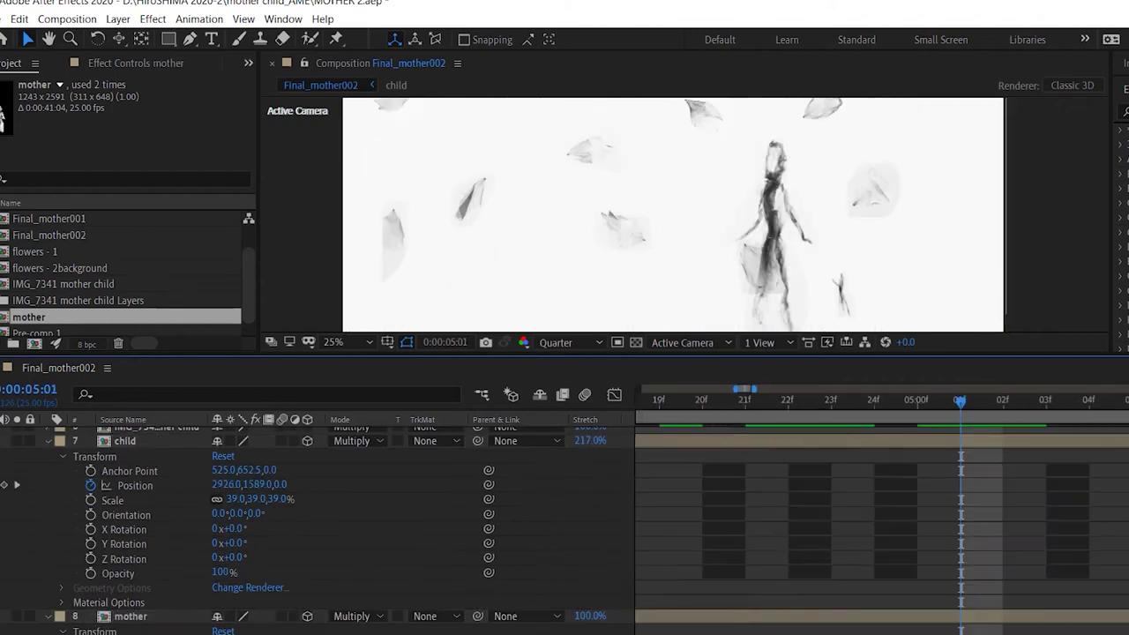
click(125, 440)
key(s)
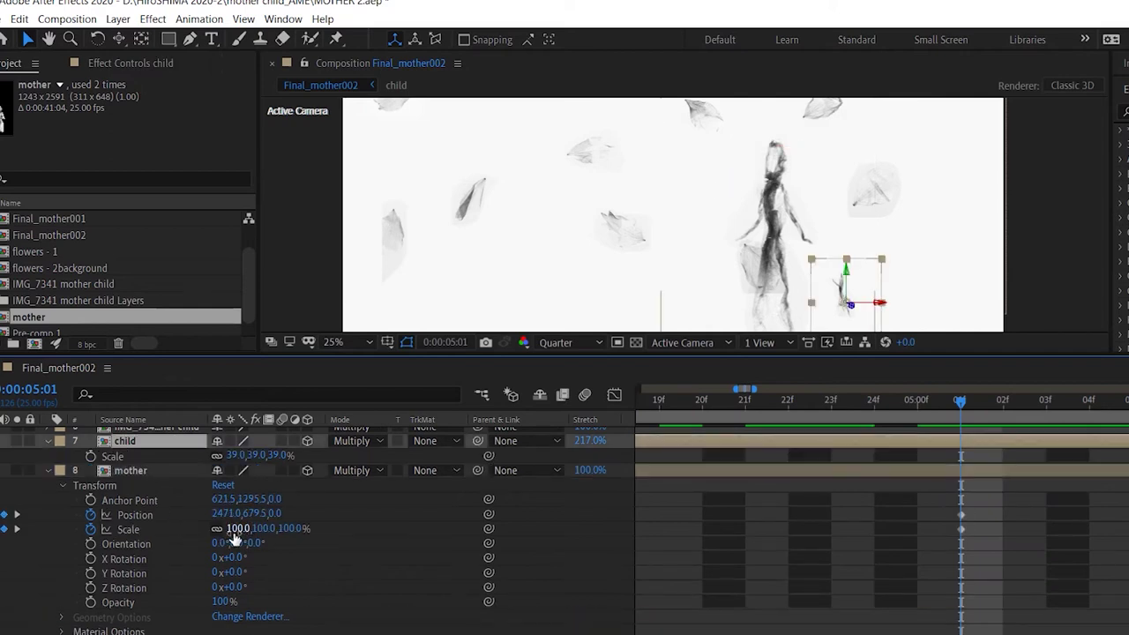
click(146, 487)
scroll(50, 440, up, 5)
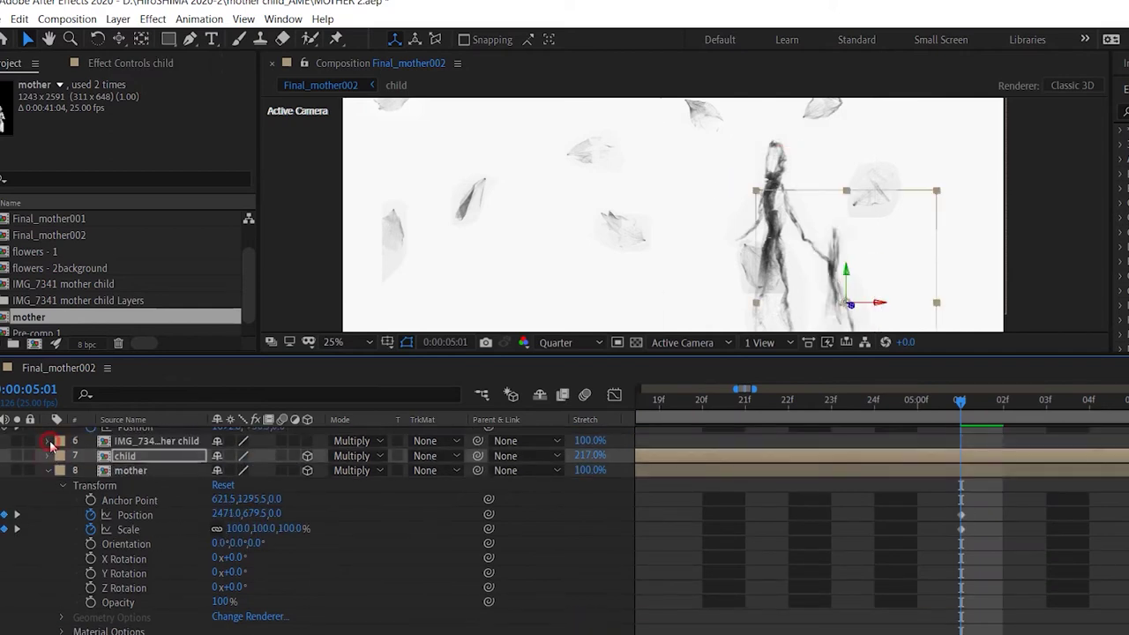
Enable hiding of shy layers and try to mark the flowers - 1 layers as shy
click(137, 449)
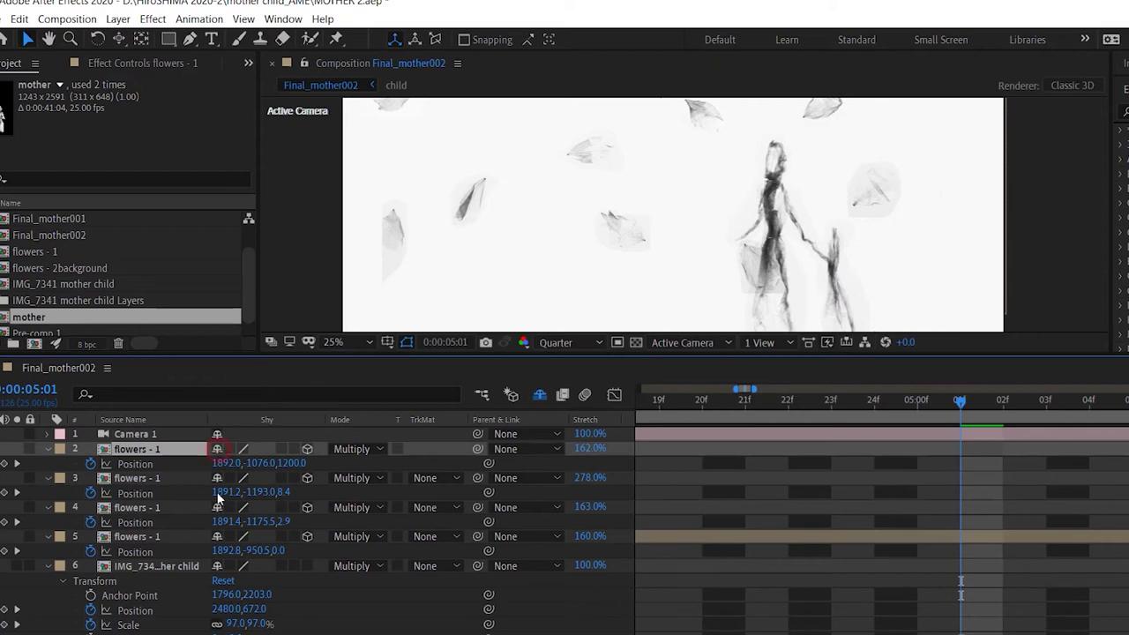
scroll(218, 529, down, 5)
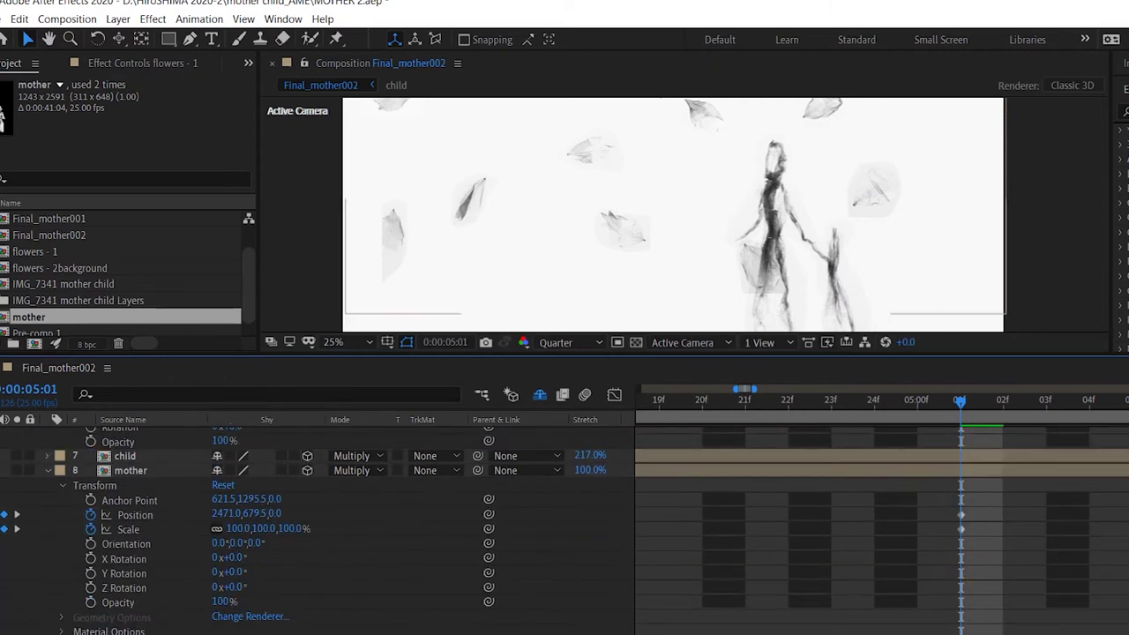
scroll(465, 521, up, 3)
key(semicolon)
scroll(126, 552, up, 2)
click(126, 552)
click(47, 551)
scroll(74, 562, down, 2)
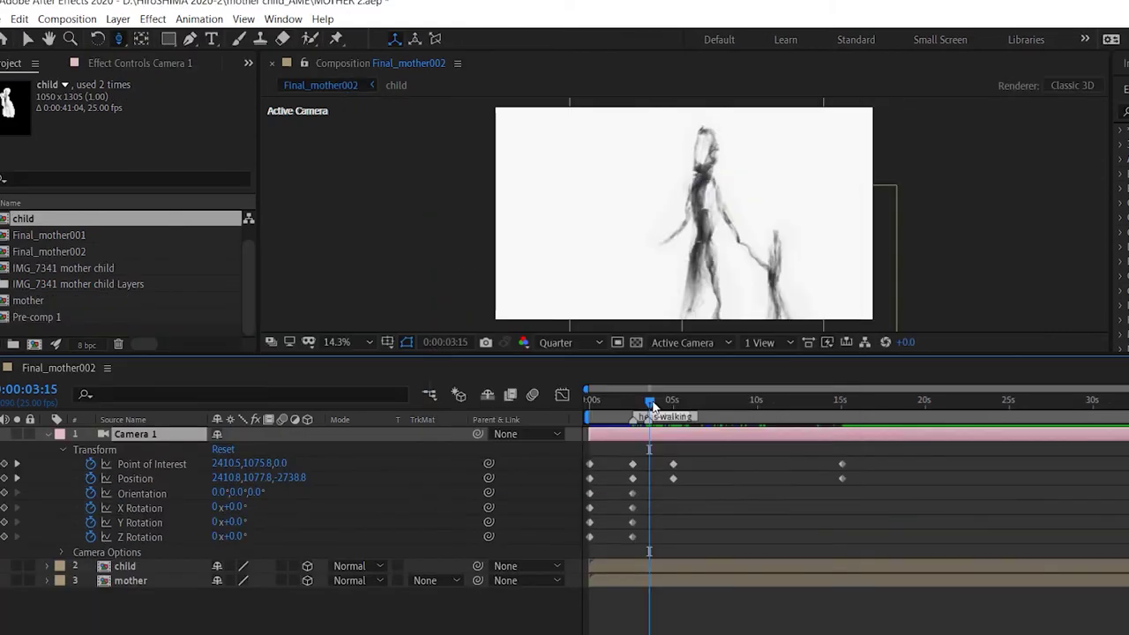
Add a composition marker with the comment "e-walking" at the camera's last keyframes, around 15 s
drag(652, 405, 675, 402)
double_click(675, 415)
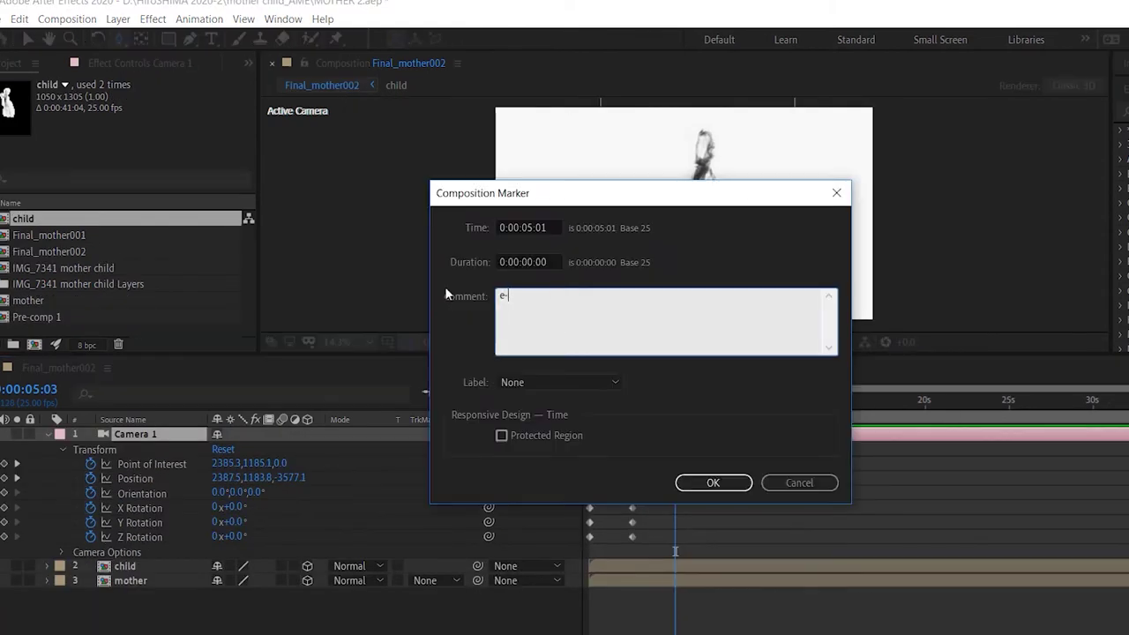
key(Return)
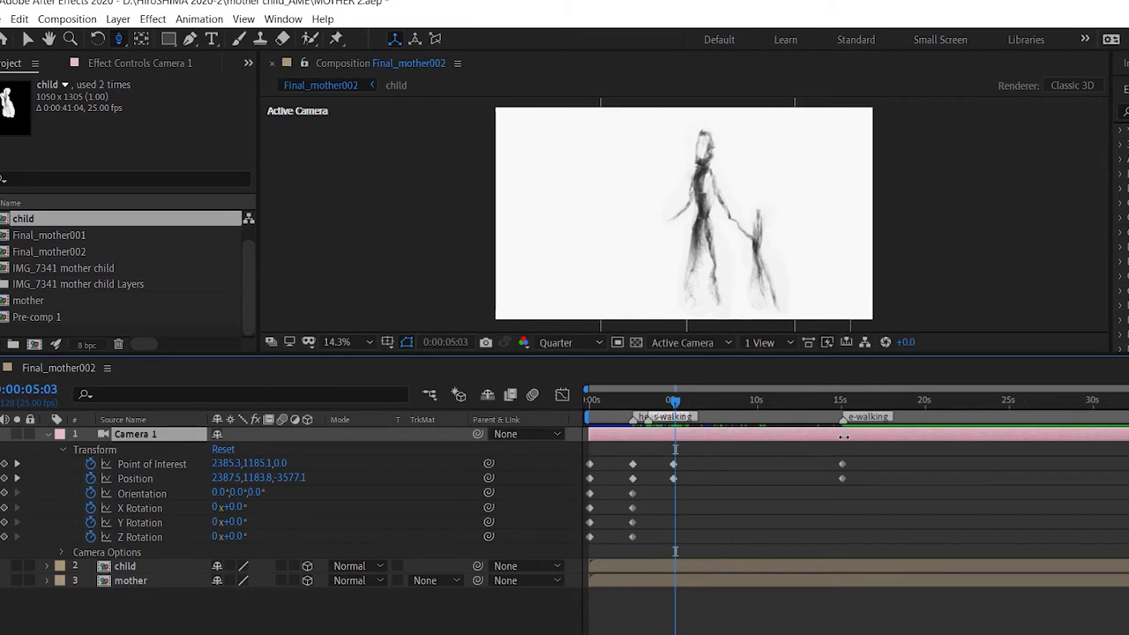
Add a composition marker with the comment "photo" at 0:00:20:01 and end the work area at about 0:00:25:03
key(space)
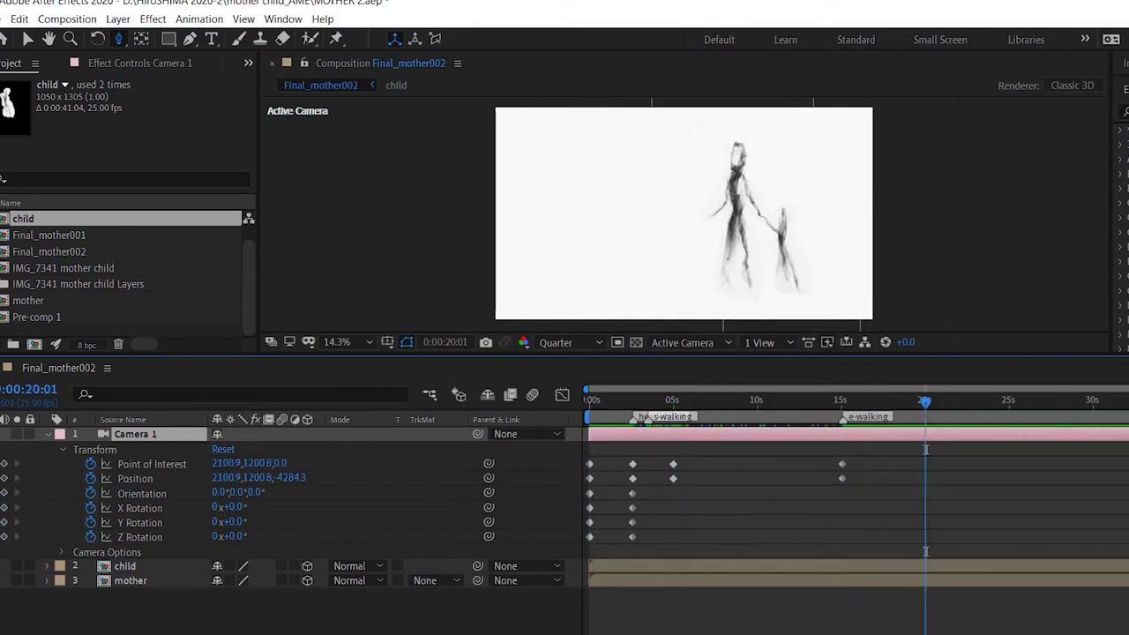
double_click(925, 416)
key(Return)
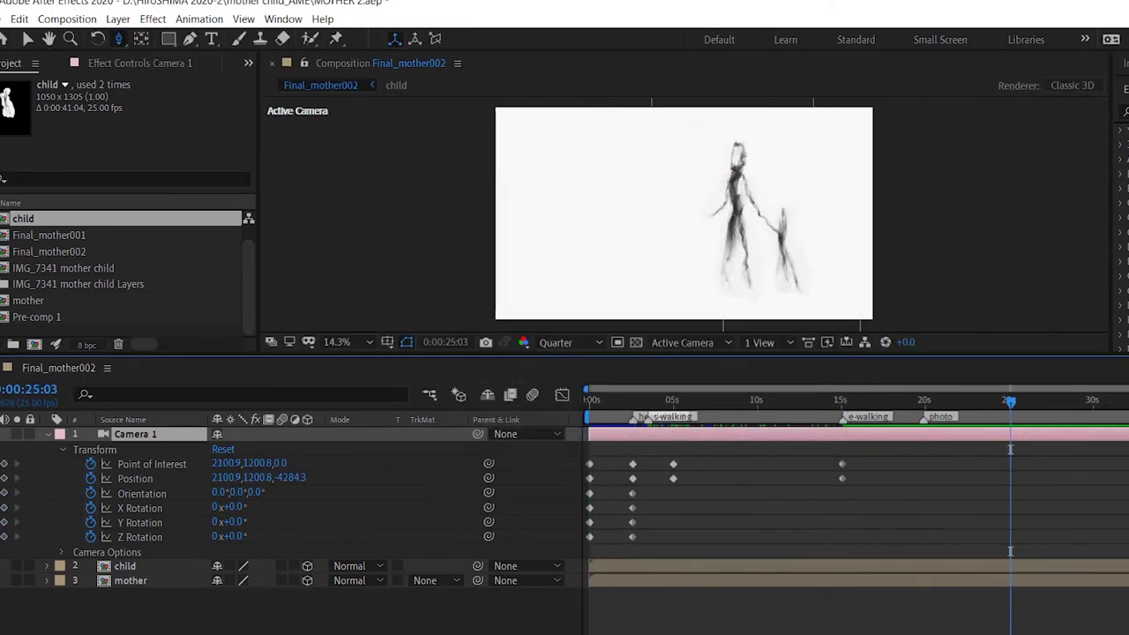
click(741, 401)
drag(692, 406, 955, 474)
Copy all petal layers from the IMG_7341 mother child composition and paste them into Final_mother002
click(126, 254)
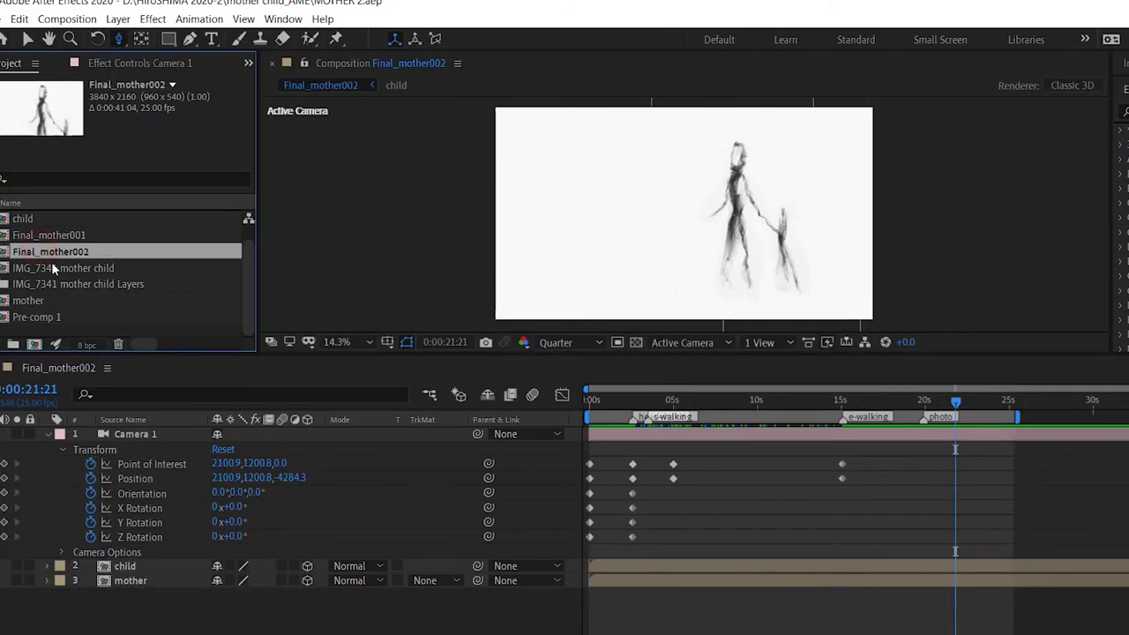
click(58, 269)
double_click(58, 269)
click(154, 434)
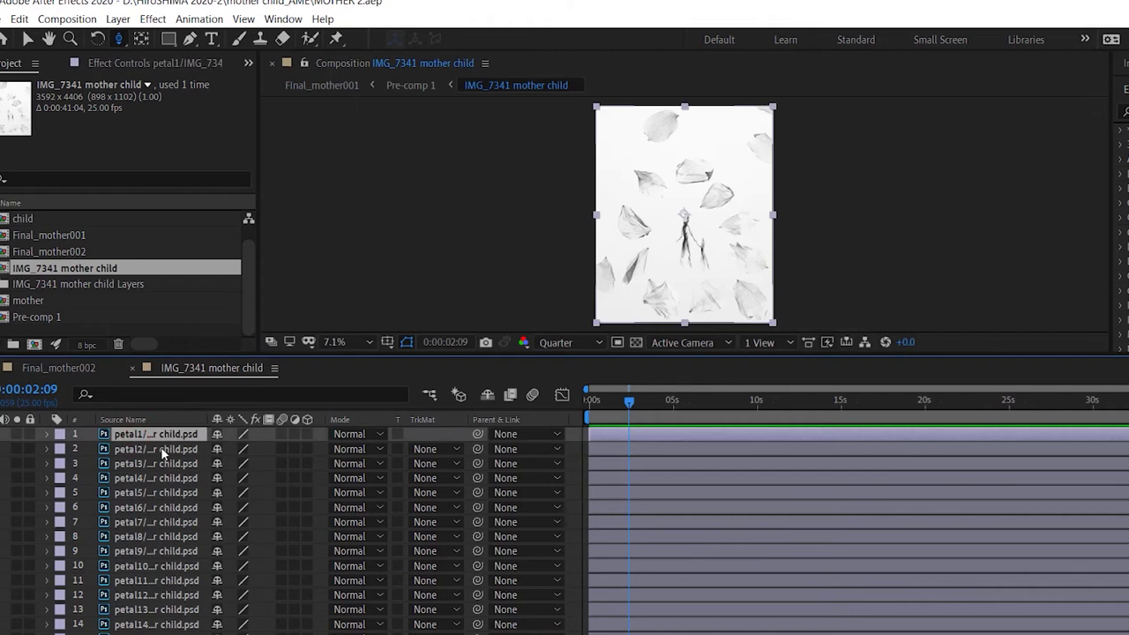
shift+click(158, 617)
scroll(167, 476, down, 4)
key(ctrl+c)
key(ctrl+w)
key(ctrl+v)
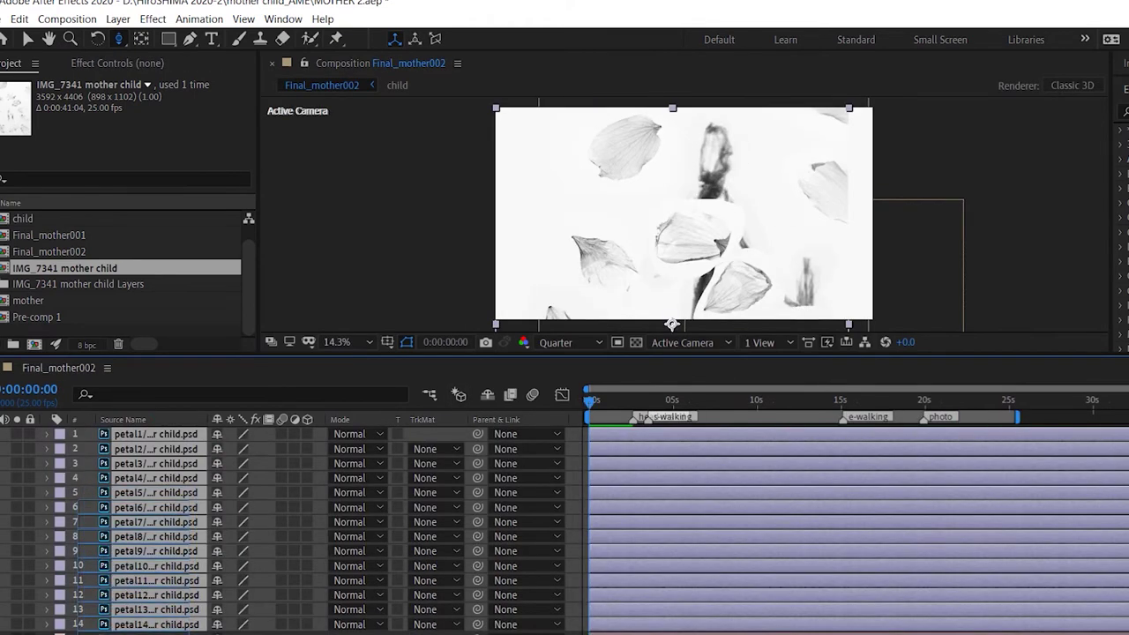
Scale all the pasted petal layers down to 53%
key(s)
drag(196, 463, 207, 461)
click(168, 478)
Move the first petals to the empty area beside the mother and set a custom preview resolution
click(813, 163)
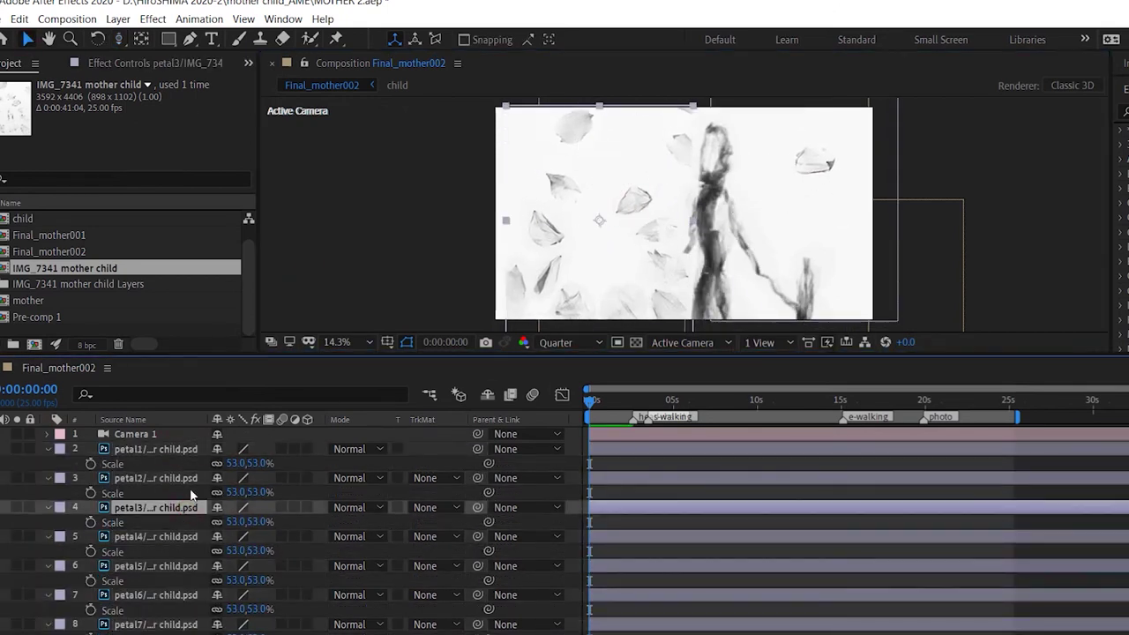
key(ctrl+Down)
key(comma)
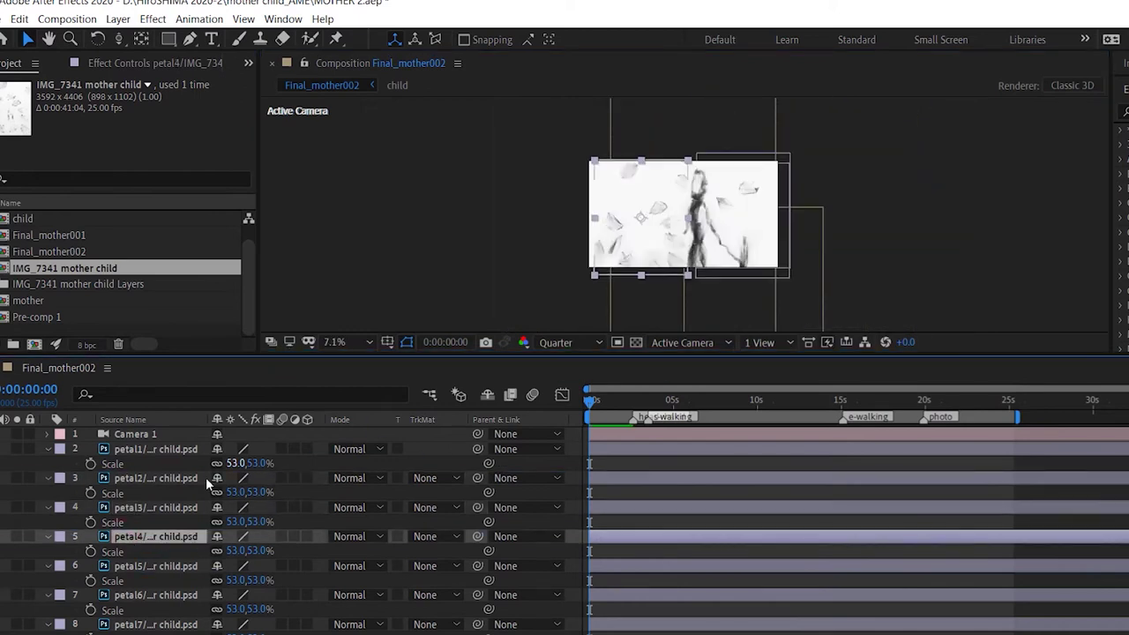
click(569, 343)
click(561, 465)
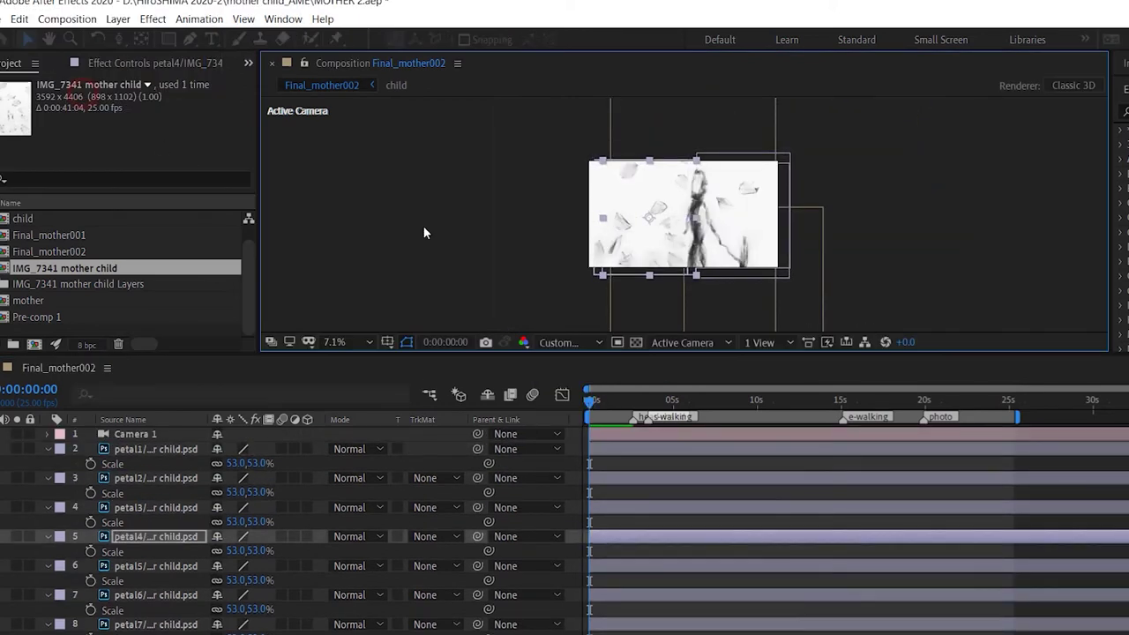
Spread the remaining petal layers, from petal4 to petal14, across the frame on both sides of the mother
click(655, 204)
key(ctrl+Down)
key(ctrl+Down)
key(ctrl+Down)
key(ctrl+Down)
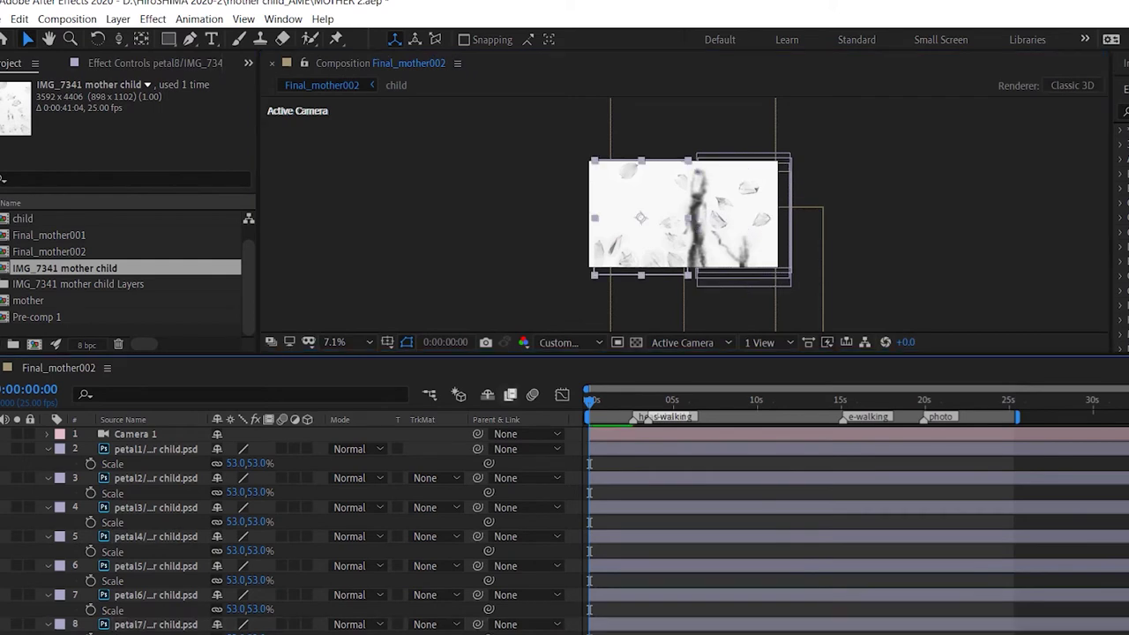
click(638, 221)
click(630, 190)
click(608, 244)
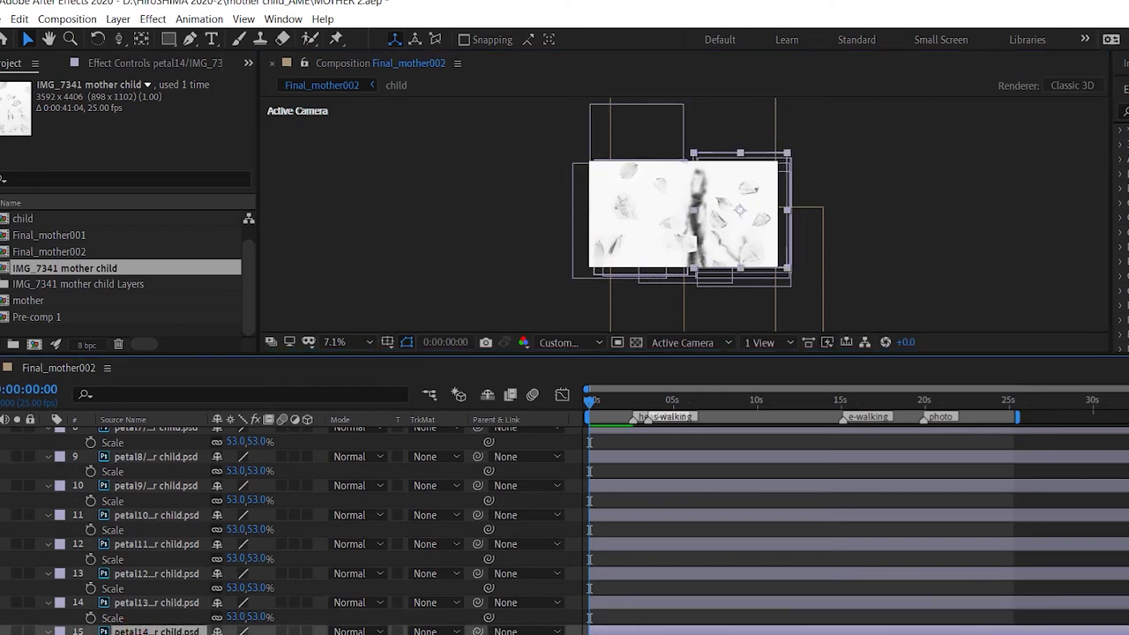
Pre-compose all the petal layers into a composition named "flowers - 1"
scroll(177, 511, up, 4)
shift+click(177, 457)
right_click(116, 457)
click(225, 367)
text(flowers - 1)
key(Return)
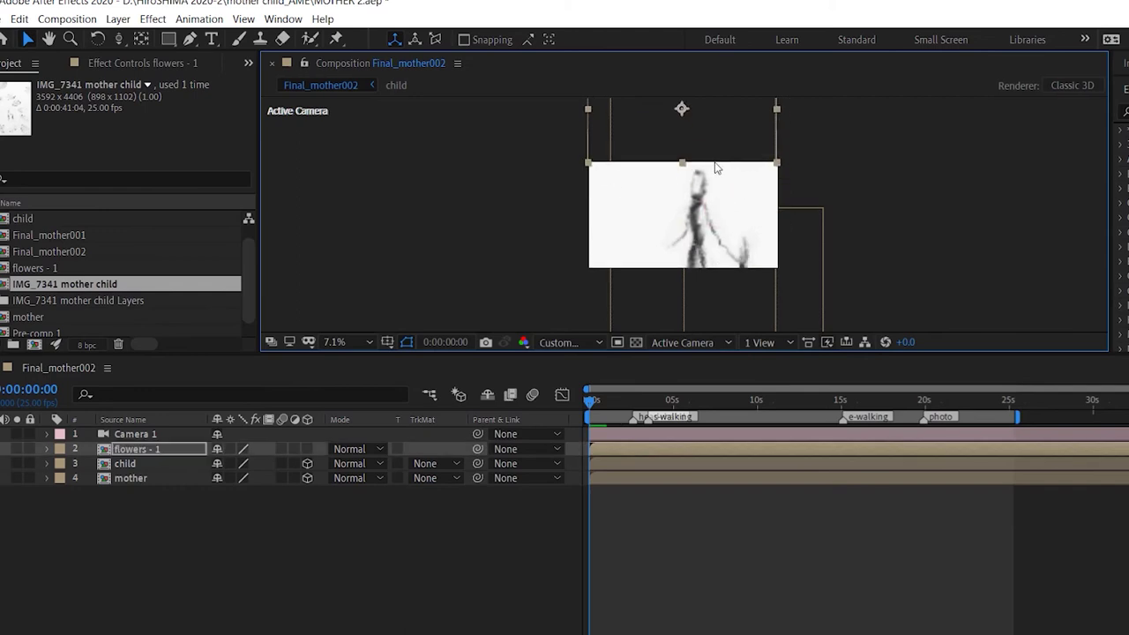
Keyframe the flowers - 1 Position falling from 1892, -1076 at 0:00:00:00 to 1920, 3250 after about 5 s, and trim the layer there
click(48, 449)
click(61, 464)
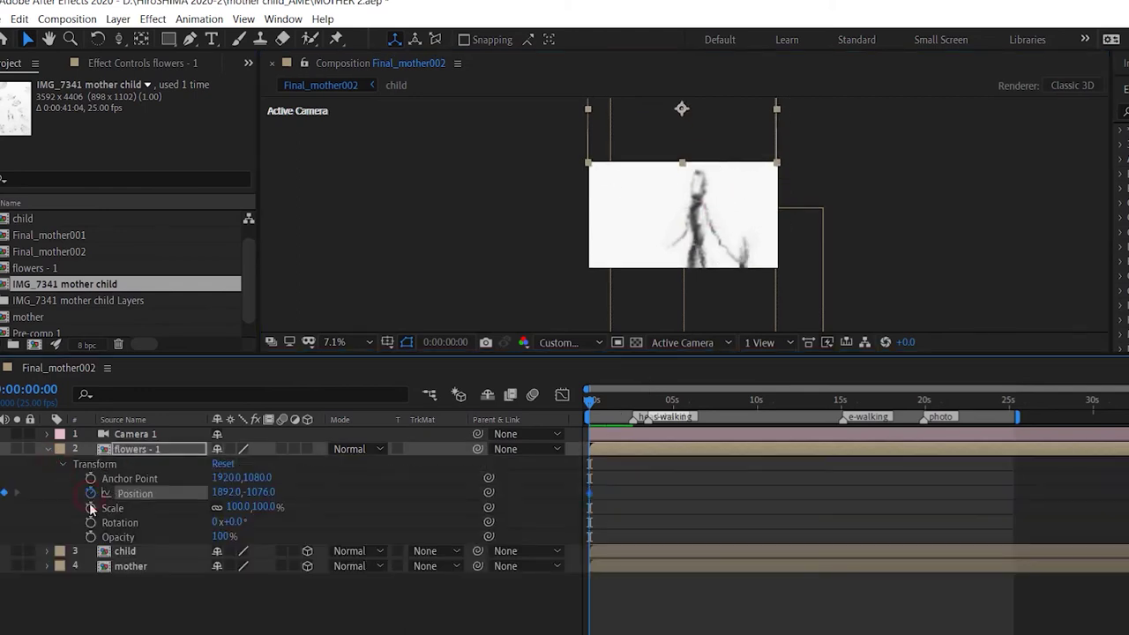
click(672, 412)
key(space)
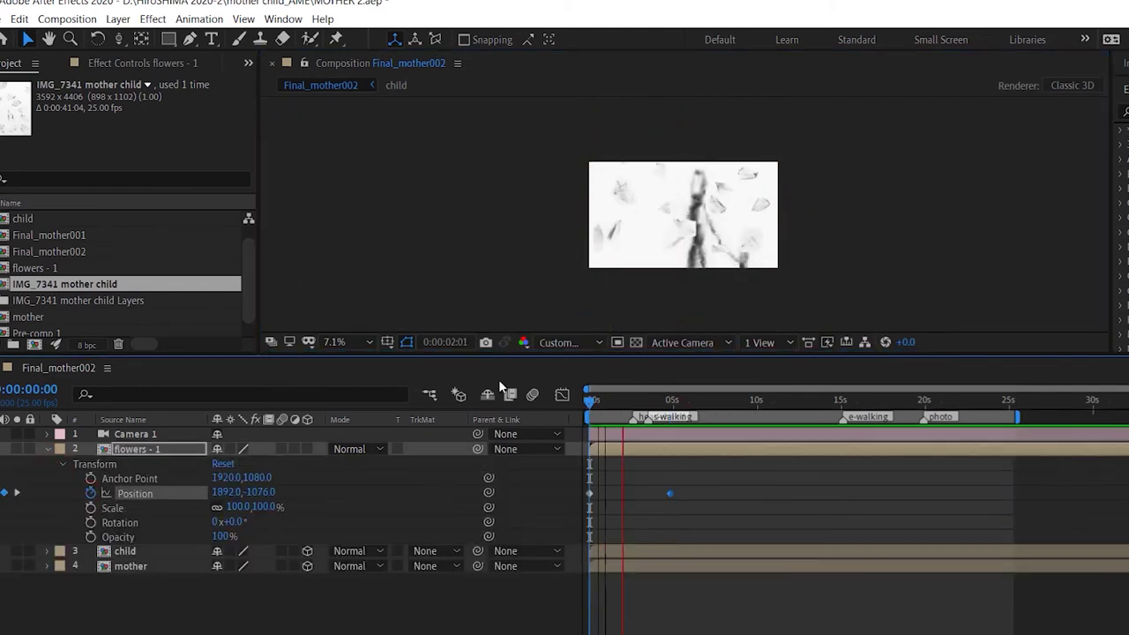
drag(669, 493, 696, 492)
key(space)
click(677, 411)
click(682, 411)
Duplicate the flowers - 1 layer and offset the copy in time to start at about 4 s
mouse_move(640, 409)
mouse_down()
mouse_move(852, 408)
mouse_move(590, 408)
mouse_move(667, 409)
mouse_move(642, 408)
mouse_up()
click(645, 448)
key(ctrl+d)
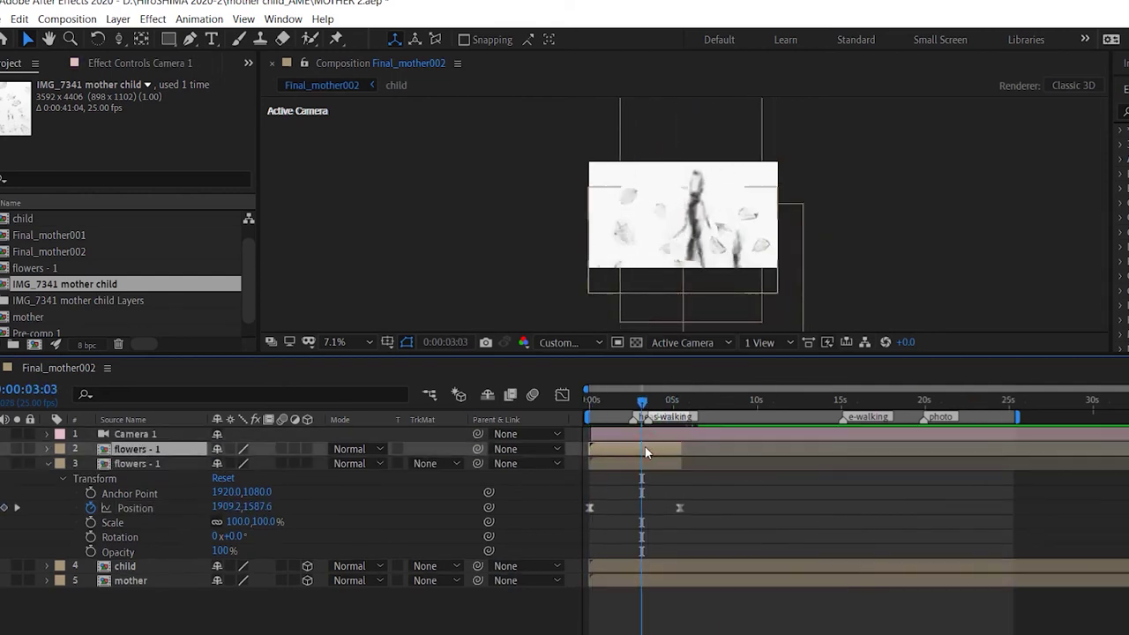
drag(645, 448, 715, 448)
click(703, 401)
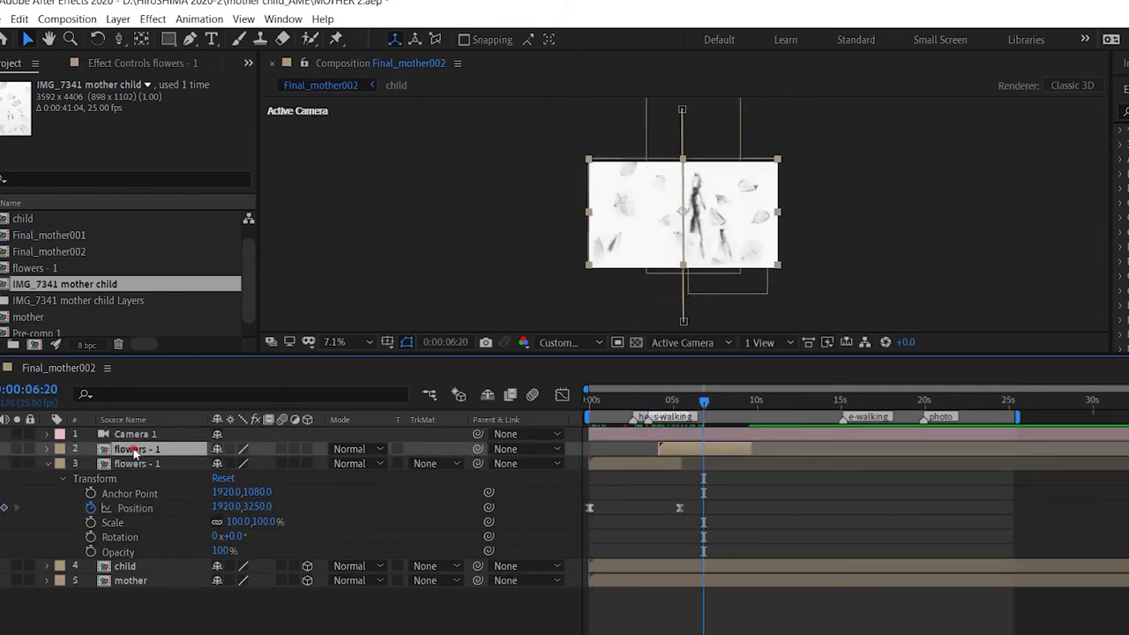
Rescale the duplicated flowers - 1 layer to 98.4, 89.7% so its petals differ from the original
key(s)
drag(239, 464, 209, 463)
drag(752, 265, 777, 268)
click(670, 400)
Duplicate the rescaled flowers - 1 layer and offset the new copy to start at about 5.5 s
drag(759, 399, 714, 402)
key(ctrl+d)
drag(716, 450, 741, 456)
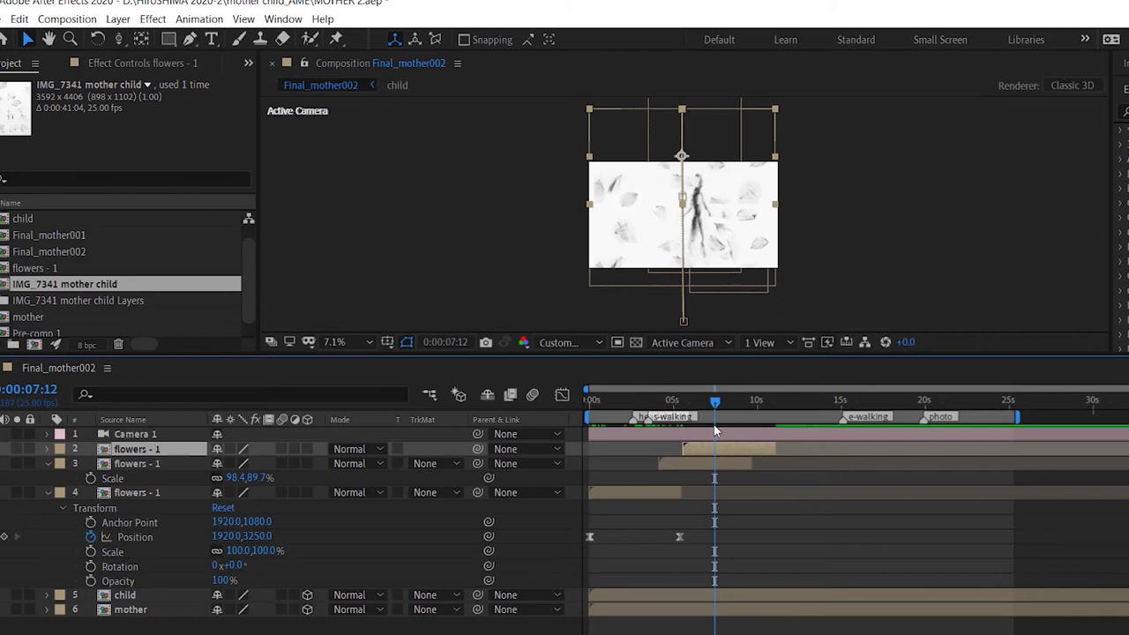
click(788, 400)
click(743, 400)
key(s)
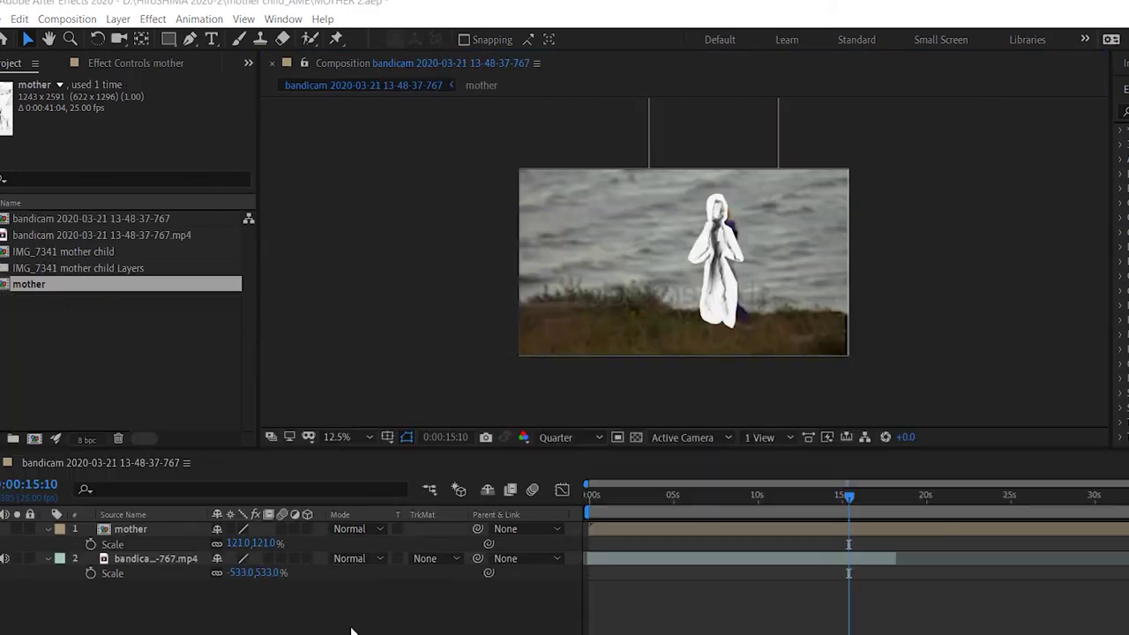
Set the mother layer's blending mode to Difference over the bandicam reference video
scroll(783, 212, up, 1)
click(353, 529)
click(409, 523)
click(358, 529)
click(411, 490)
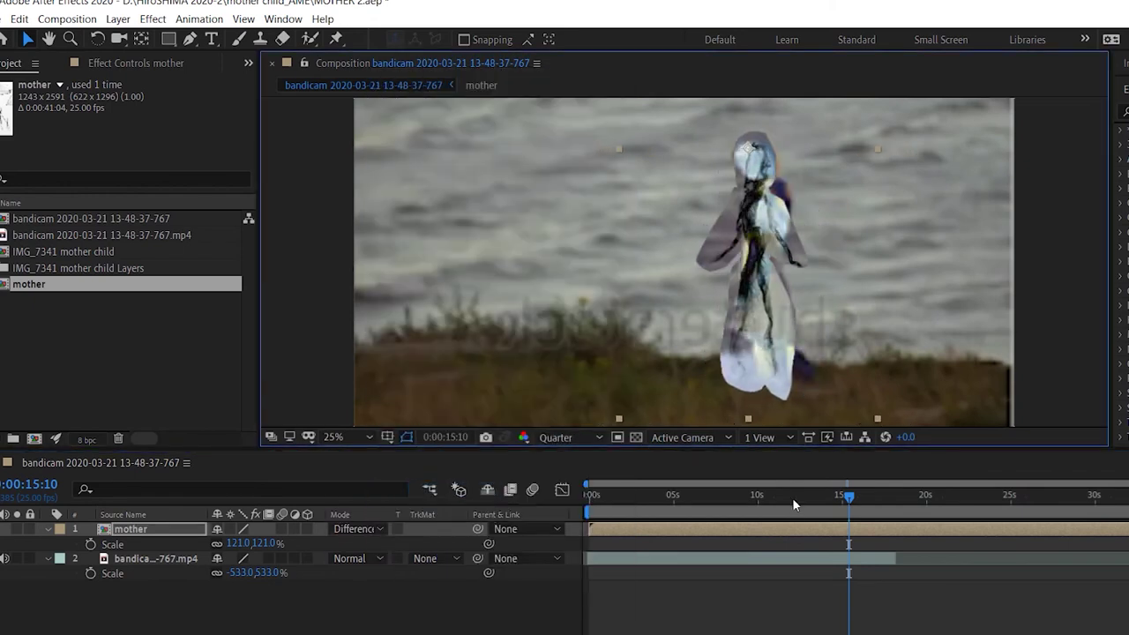
Trim the mother layer at 0:00:18:04, where the reference video ends
key(Home)
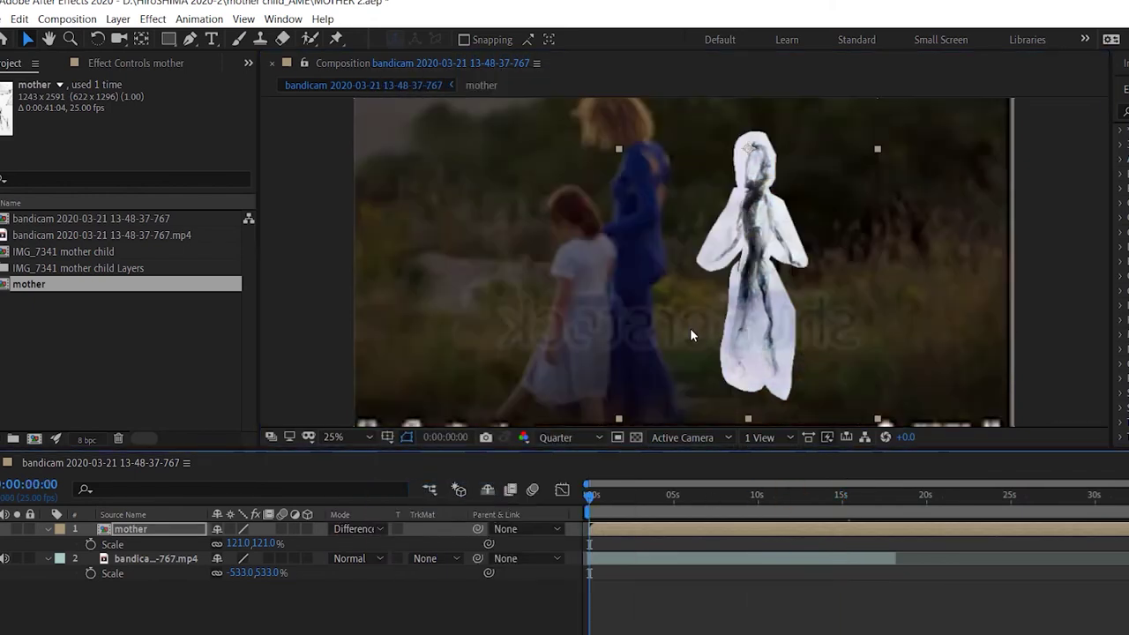
scroll(690, 327, down, 1)
drag(606, 495, 898, 525)
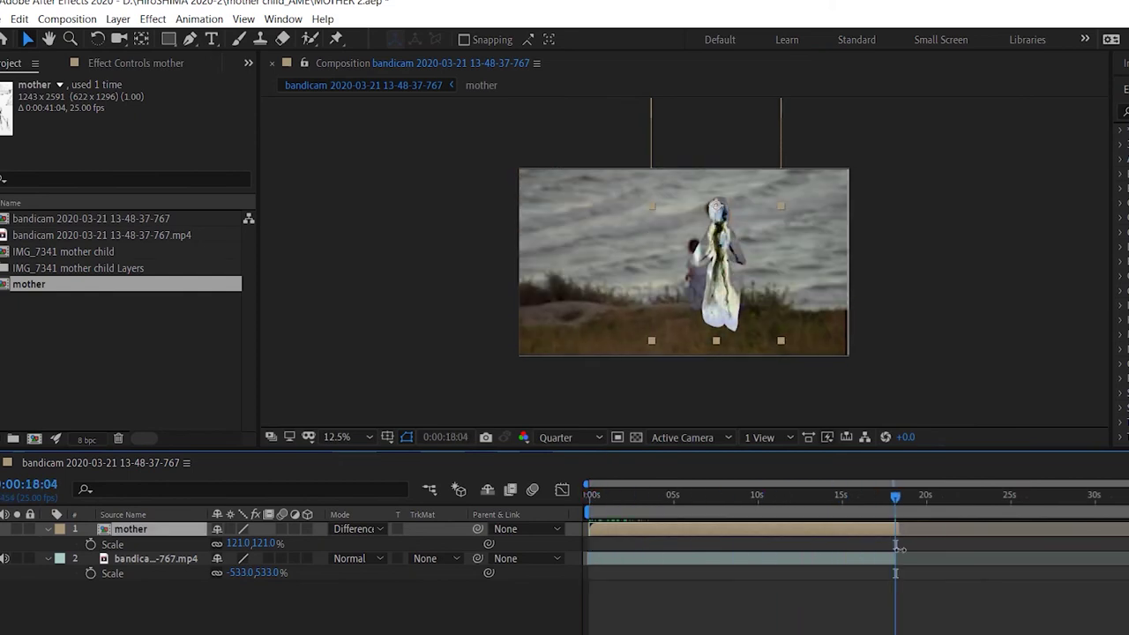
Keyframe the mother layer's Scale from the start, reaching 152% at 0:00:04:14, and move it onto the woman in the video
drag(677, 493, 533, 490)
mouse_move(255, 544)
mouse_down()
mouse_move(311, 536)
mouse_move(240, 543)
mouse_up()
click(90, 543)
key(space)
drag(706, 220, 702, 222)
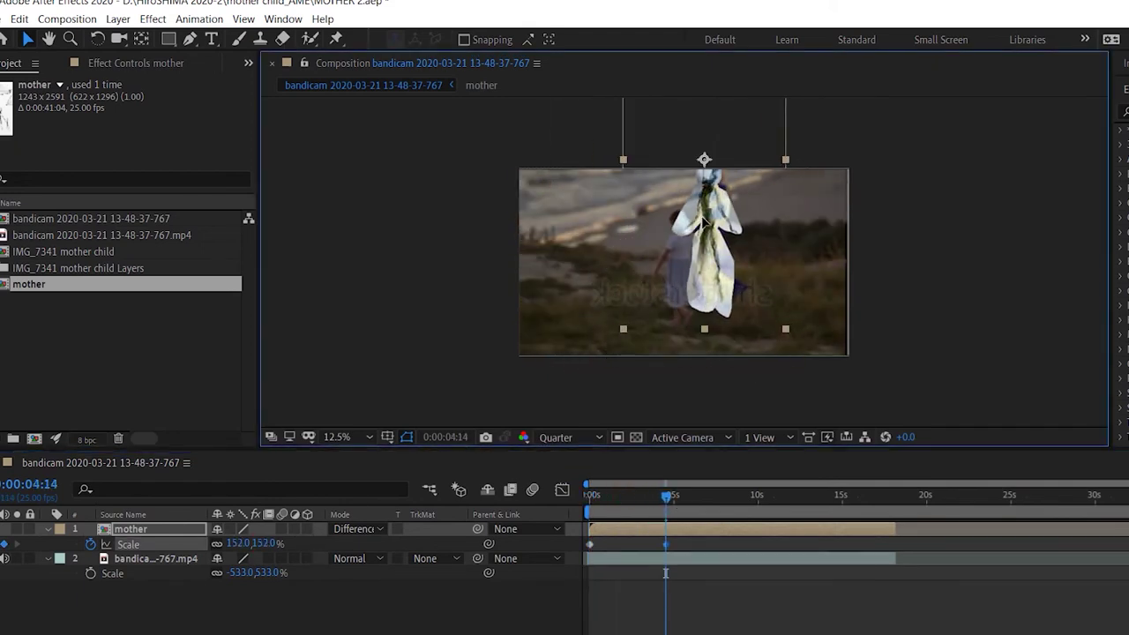
click(594, 492)
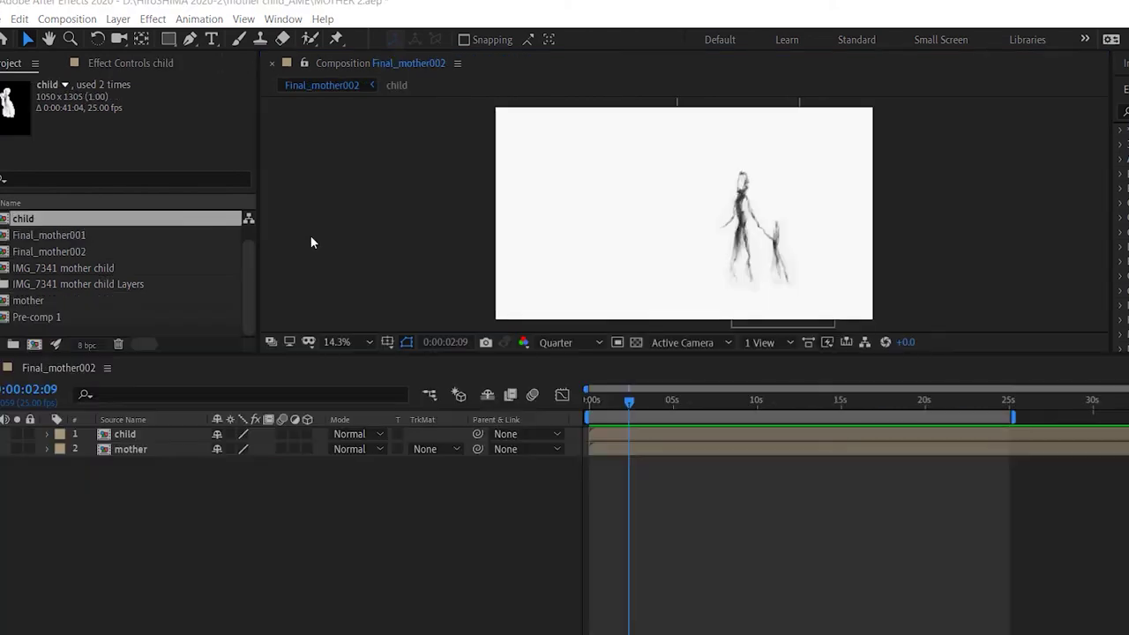
Keyframe all Camera 1 Transform properties at 0:00:00:00 and make the child and mother layers 3D
click(46, 434)
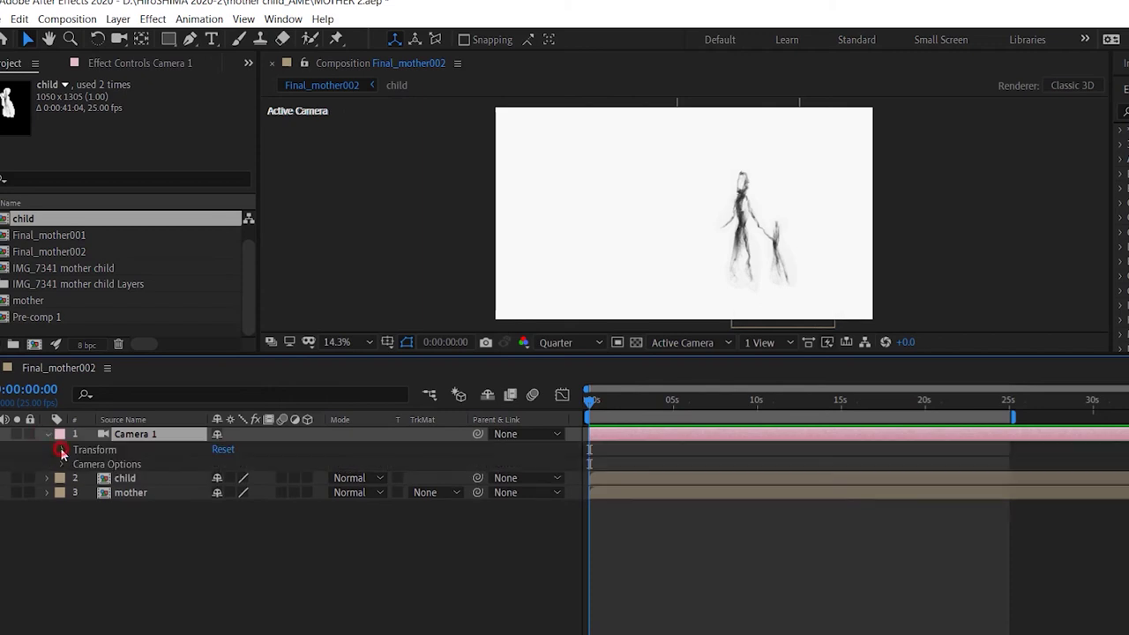
click(61, 449)
key(c)
drag(306, 566, 307, 580)
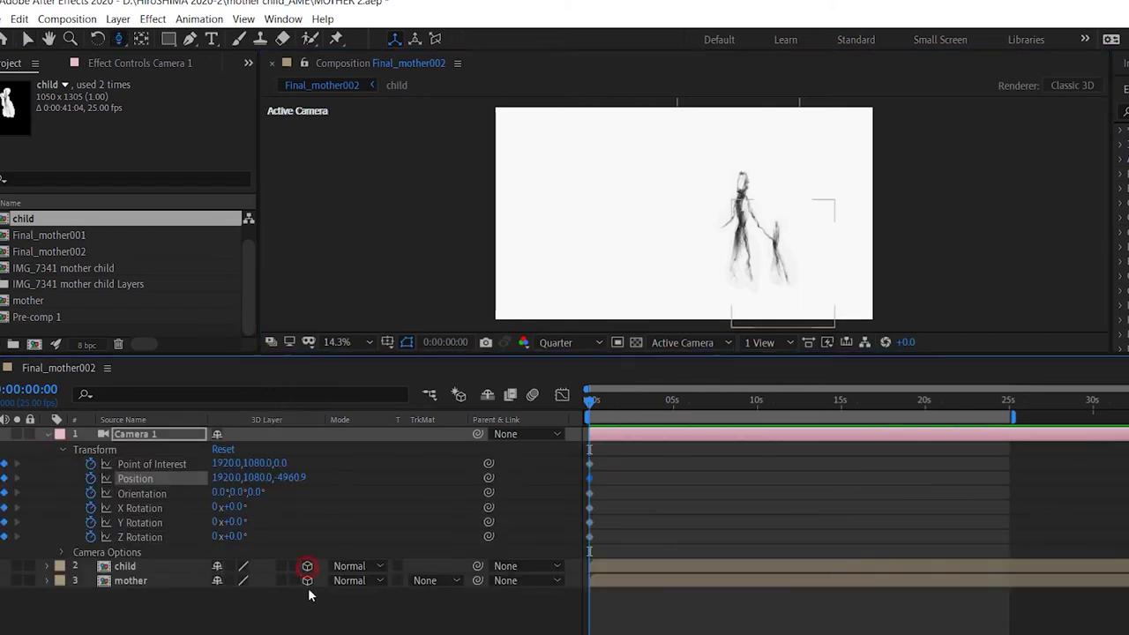
Move Camera 1 close to the mother at Position 2398.0, 989.6, -2107.5 and hold all Transform properties with keyframes at about 2.5 s
drag(768, 217, 653, 281)
click(672, 401)
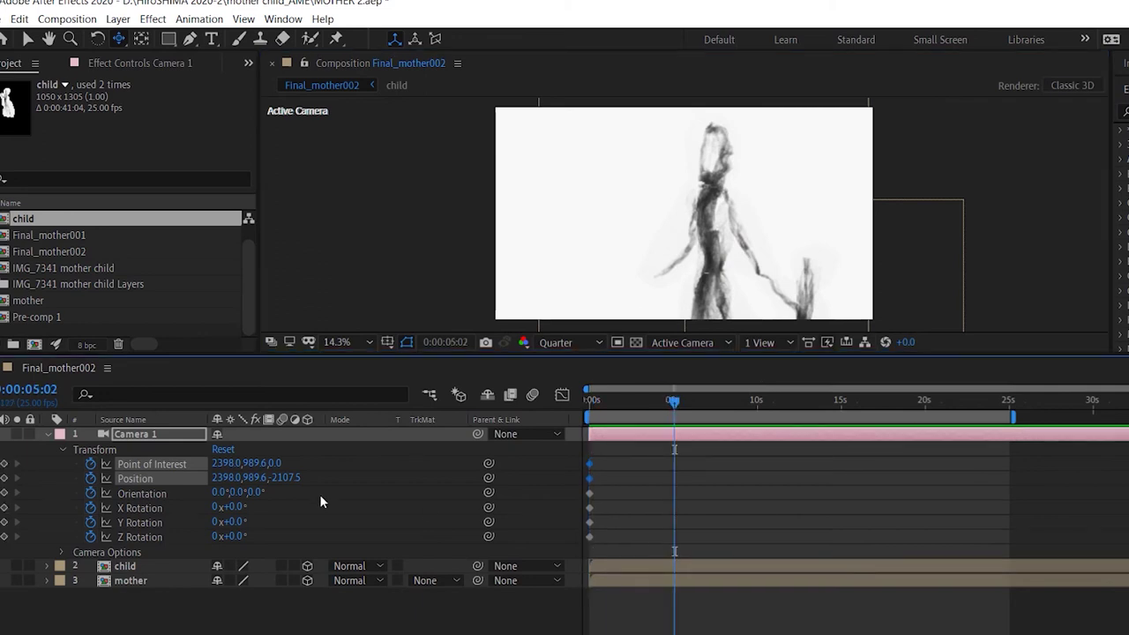
shift+click(139, 522)
click(5, 463)
Keyframe Camera 1 pulling back at about 5 s and further at 0:00:15:02 to Position 2100.9, 1200.8, -4284.3
drag(695, 229, 725, 220)
click(684, 404)
mouse_move(743, 266)
mouse_down()
mouse_move(759, 232)
mouse_move(758, 260)
mouse_up()
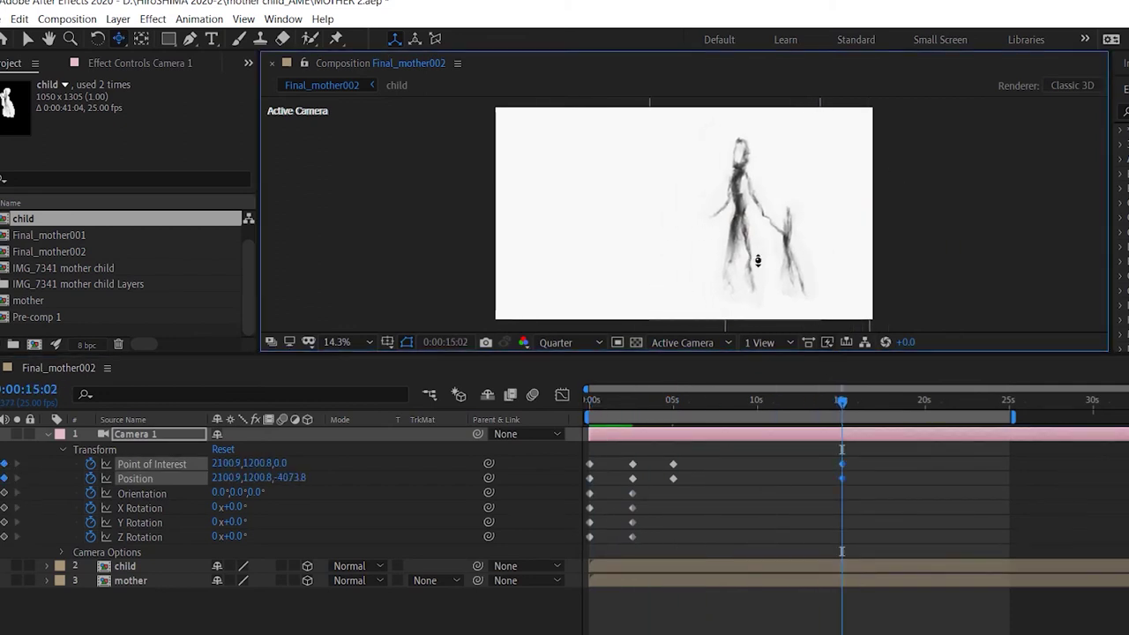
drag(838, 399, 926, 401)
key(Home)
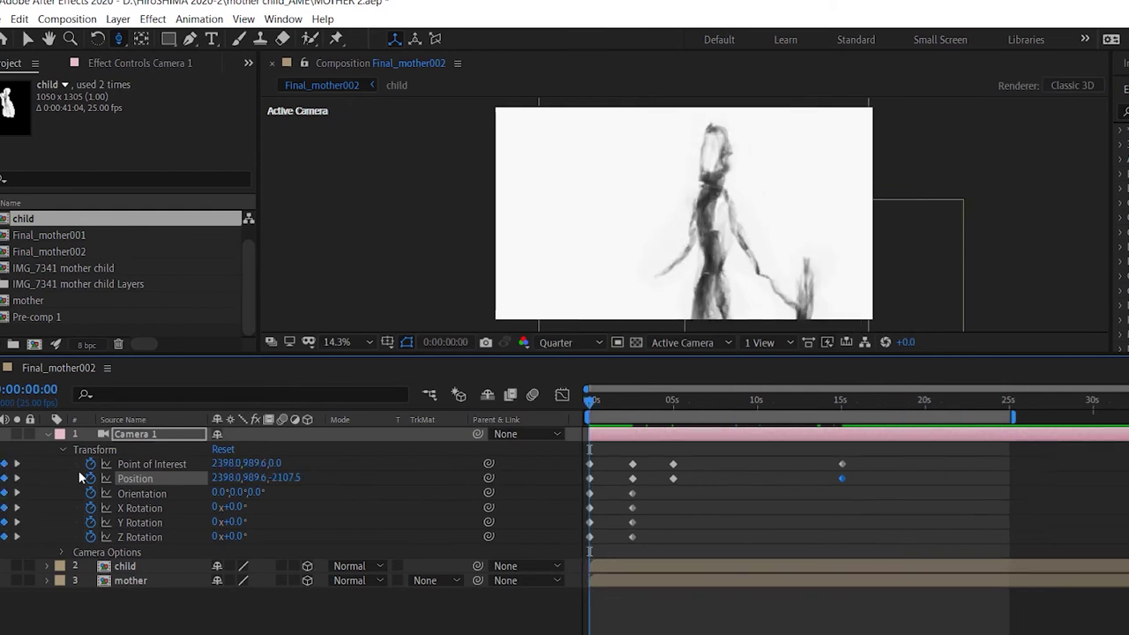
click(177, 594)
click(168, 581)
click(461, 632)
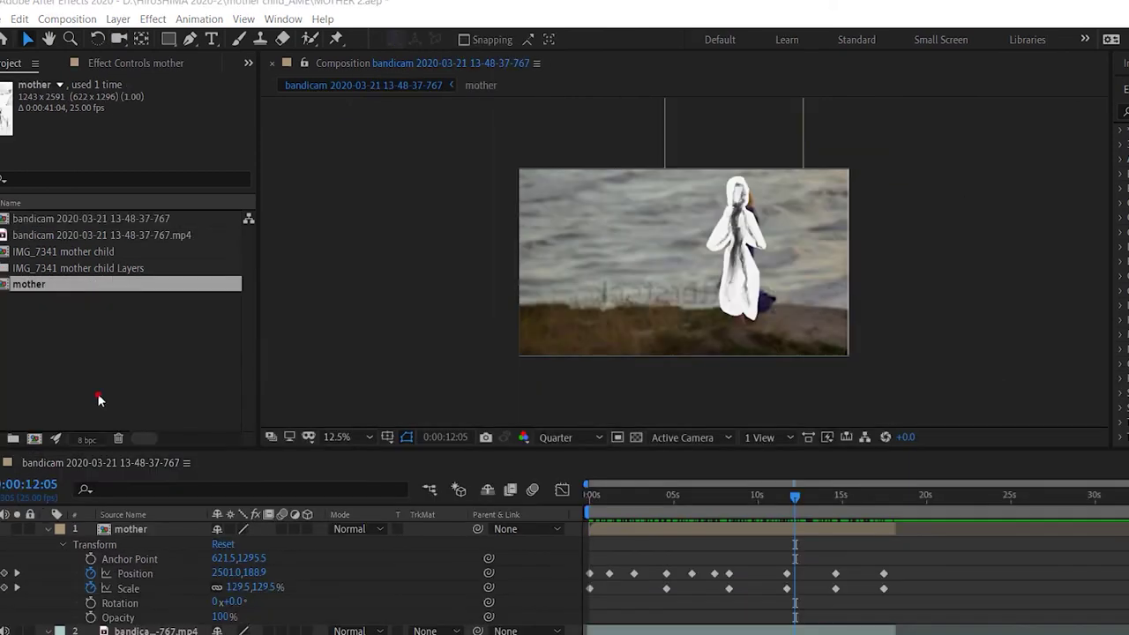
Duplicate the IMG_7341 mother child composition and rename the copy as child
right_click(94, 251)
key(ctrl+d)
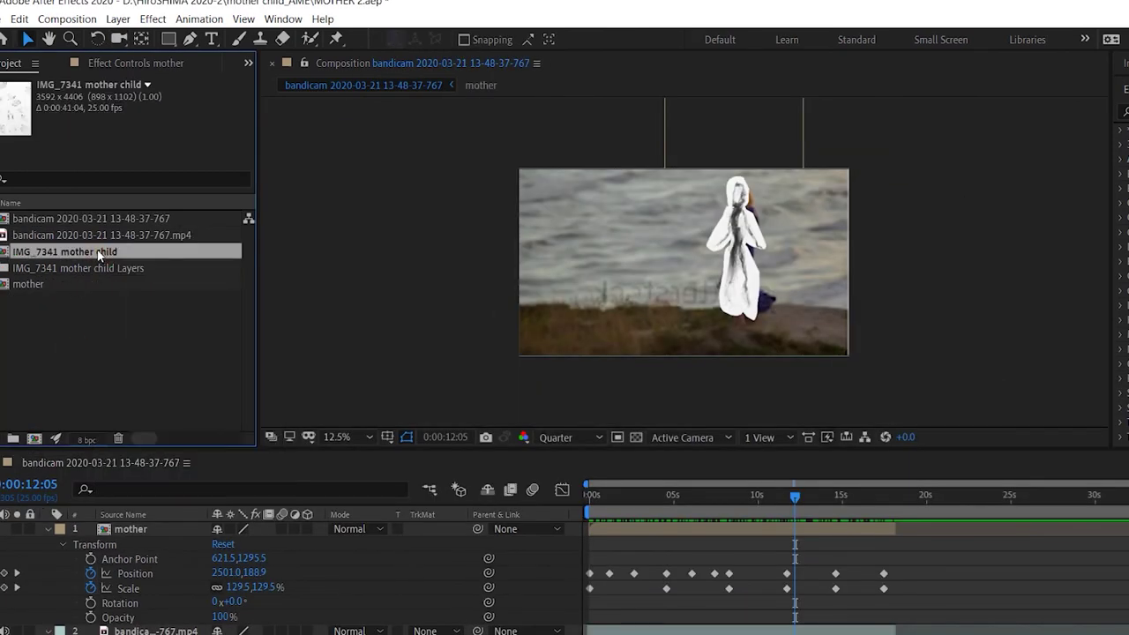
right_click(94, 268)
click(158, 507)
text(child)
key(Return)
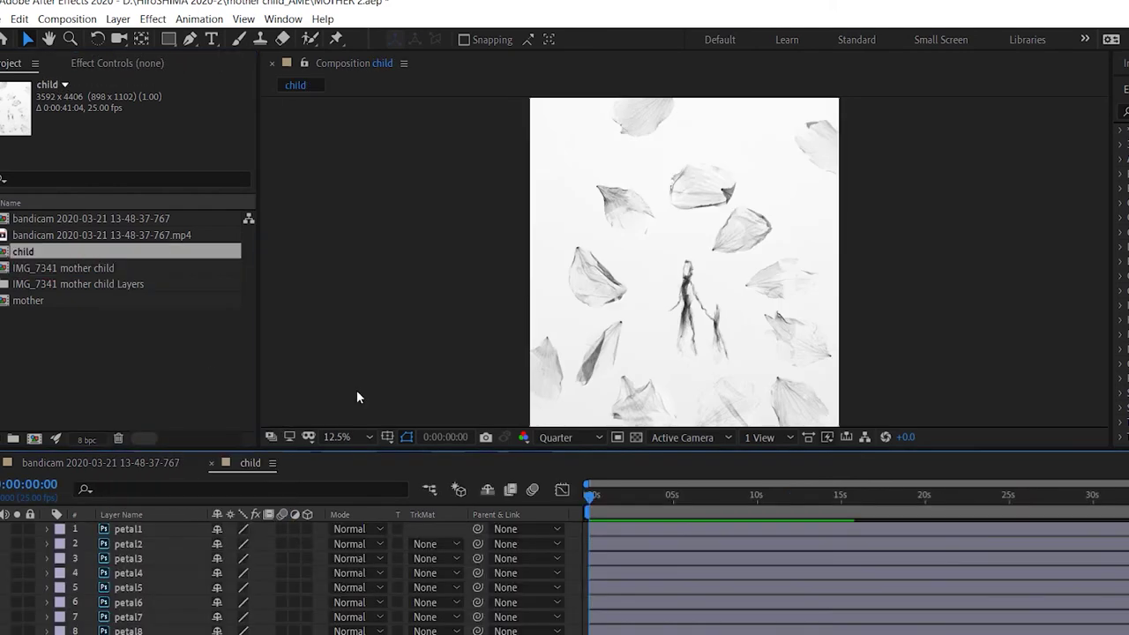
Resize the child composition to 1682 × 2488 px and remove every layer except the child parts and Background
click(67, 18)
click(88, 60)
drag(103, 125, 26, 124)
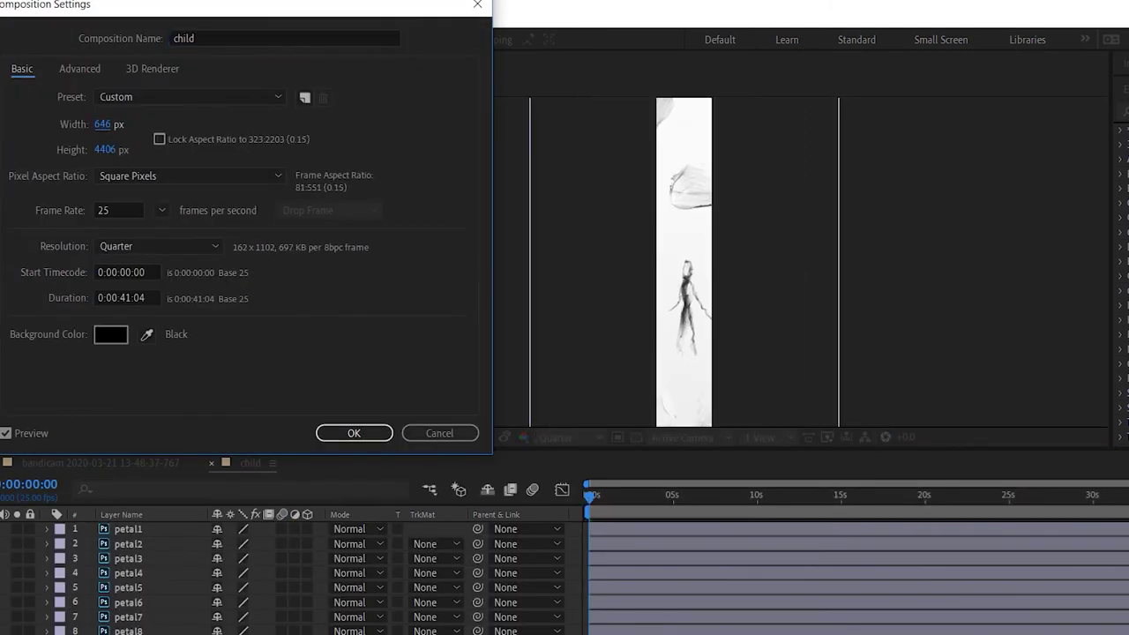
drag(235, 130, 132, 132)
mouse_move(104, 150)
mouse_down()
mouse_move(70, 150)
mouse_move(100, 184)
mouse_move(110, 168)
mouse_up()
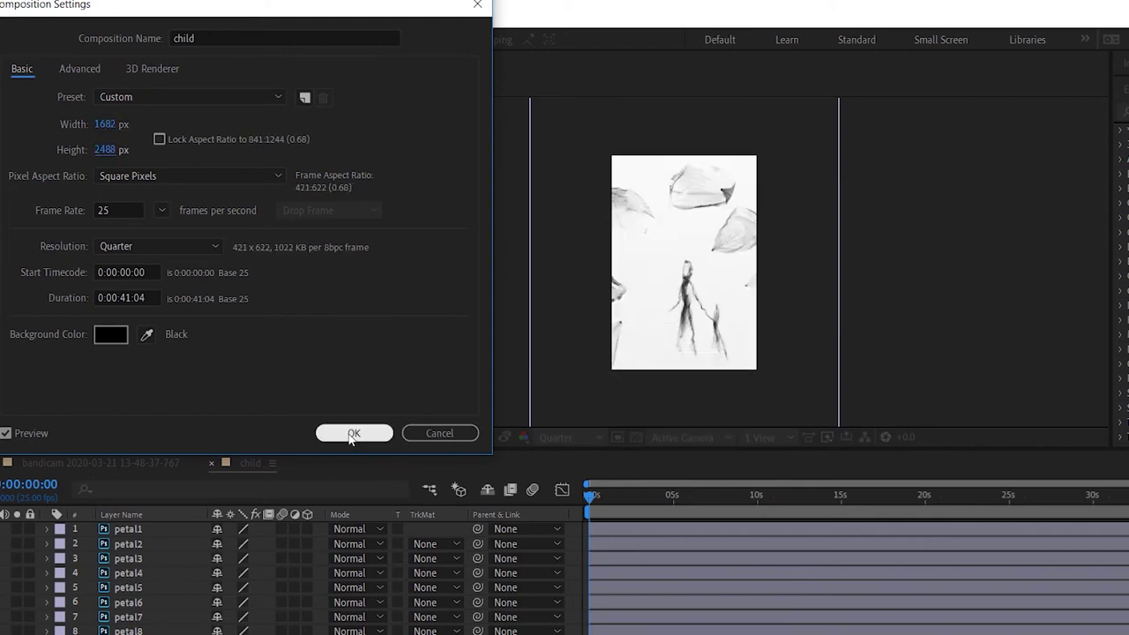
click(353, 434)
scroll(150, 574, down, 5)
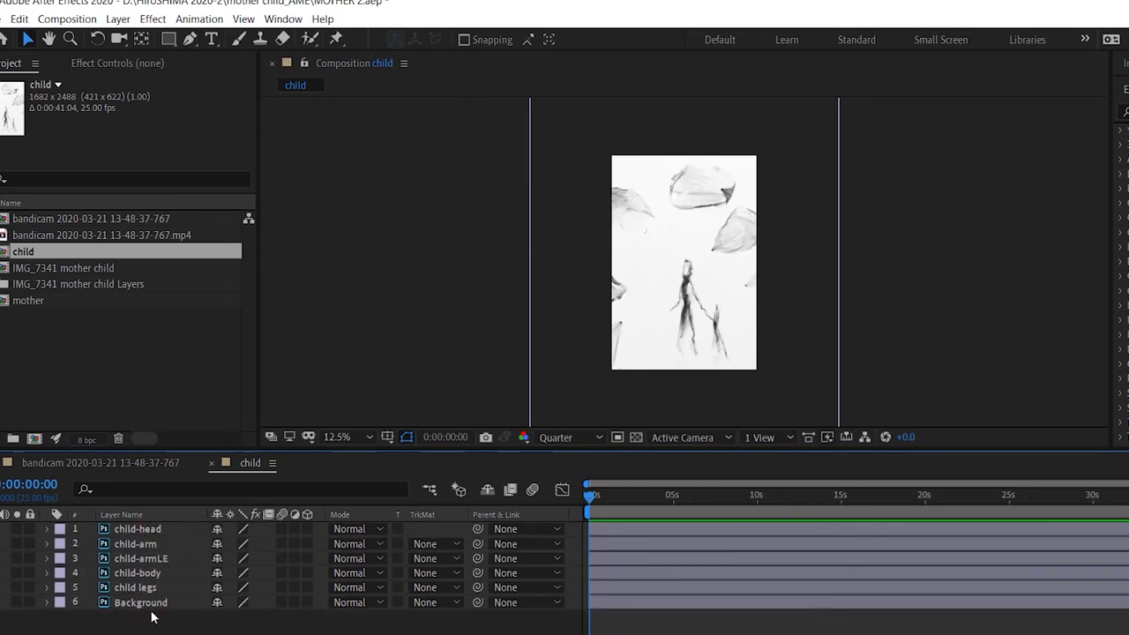
Delete the Background layer from the child composition and move all child layers together into the middle of the frame
click(151, 603)
key(Delete)
key(ctrl+a)
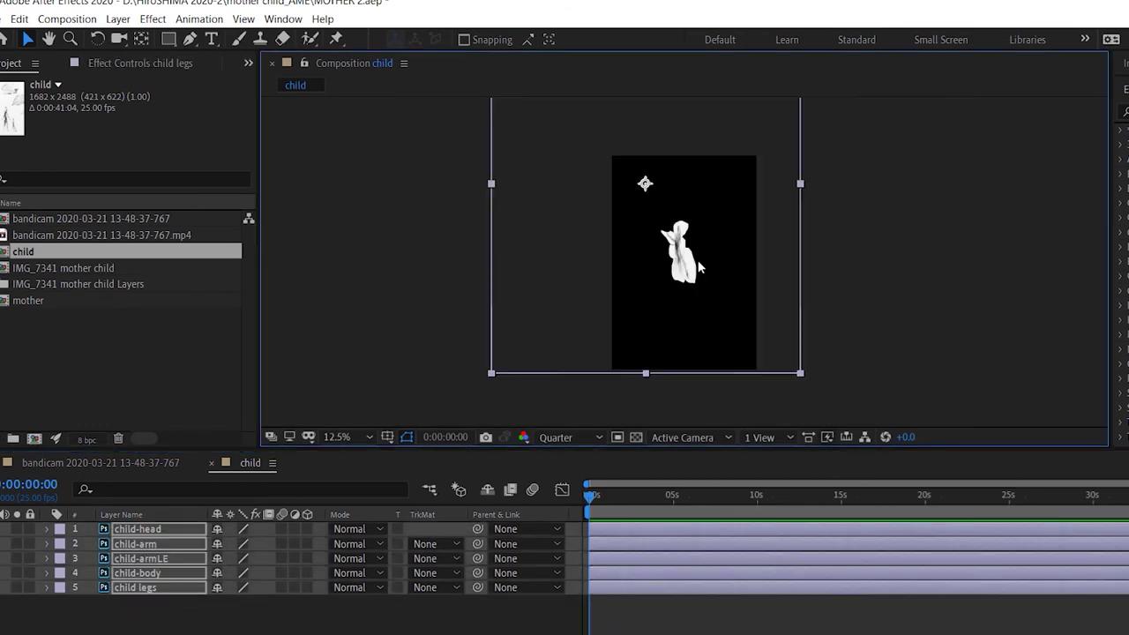
Resize the child composition to 1050 × 1305 px
key(ctrl+k)
drag(111, 124, 106, 123)
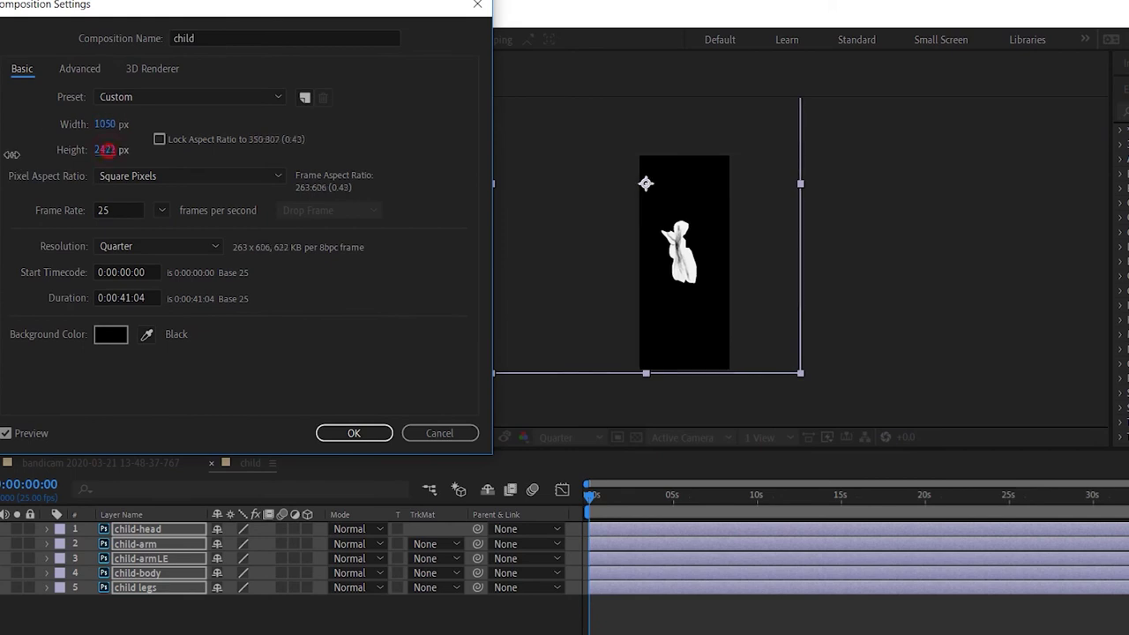
drag(11, 154, 4, 154)
click(354, 433)
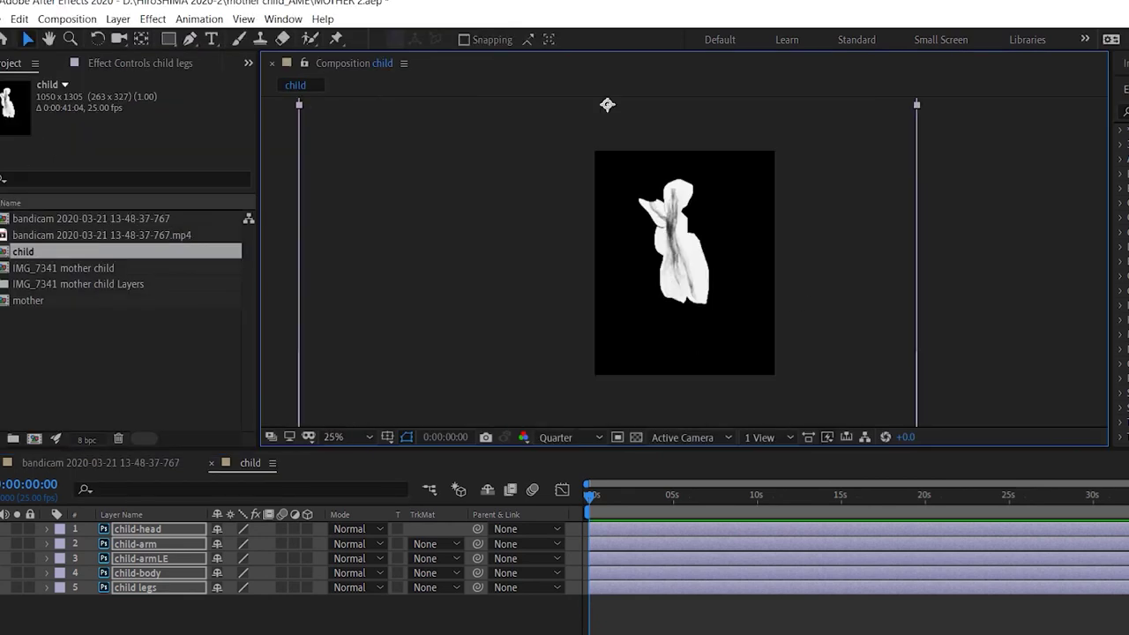
Move the child-head layer's anchor point to the neck and realign the head with the body
double_click(683, 233)
click(428, 64)
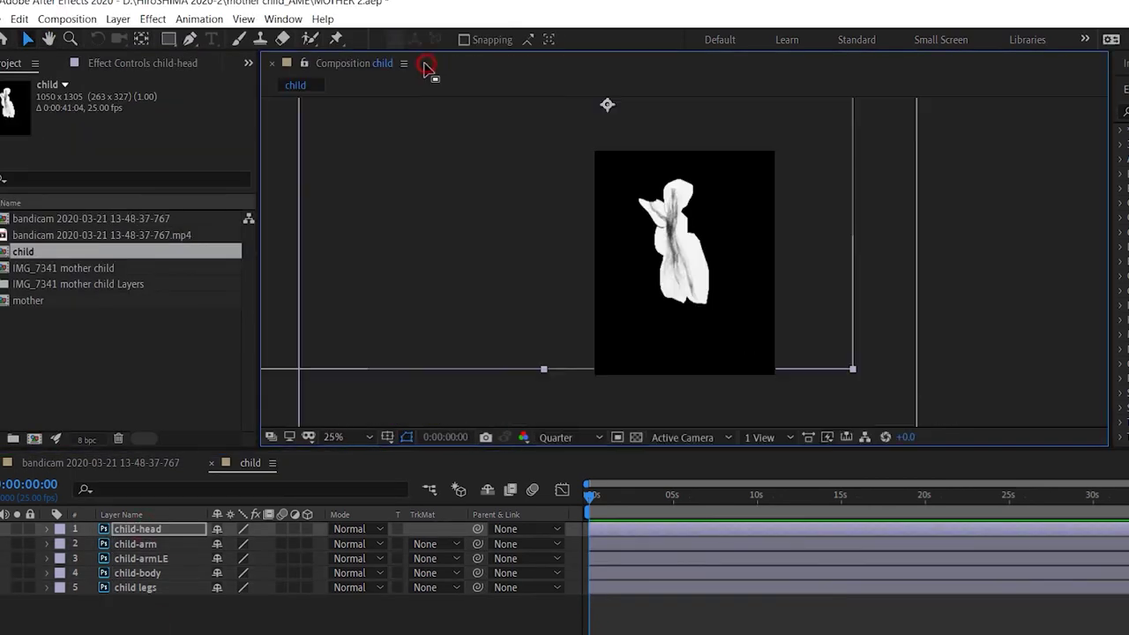
scroll(701, 275, down, 1)
scroll(701, 275, up, 6)
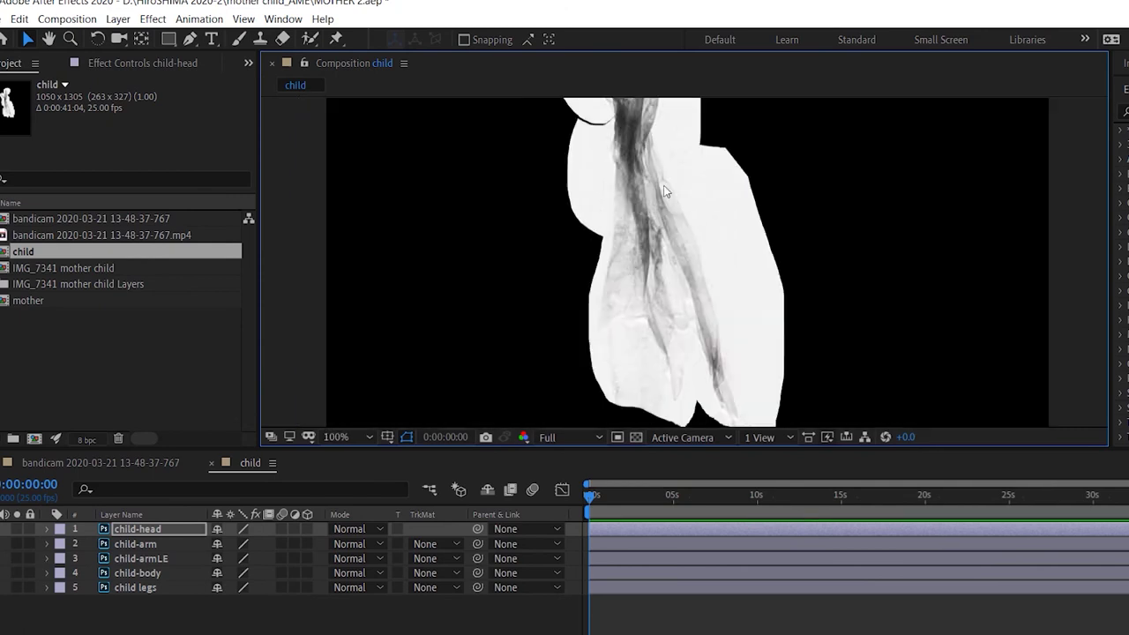
Move the child-arm layer's anchor point to the shoulder and set the arm back in place against the body
double_click(567, 213)
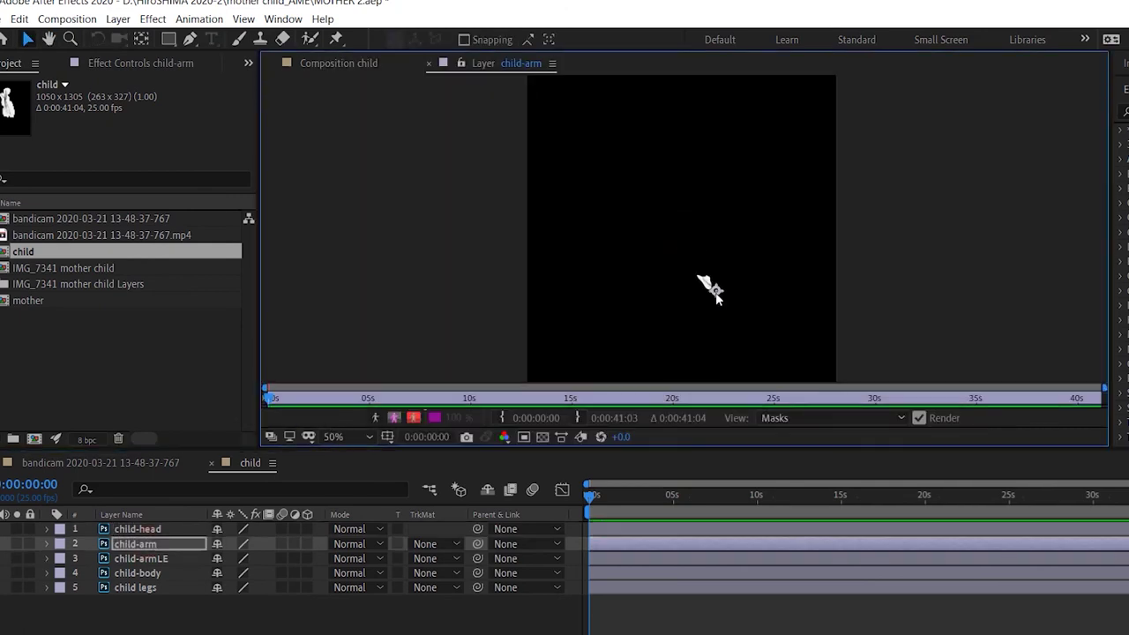
scroll(574, 206, up, 6)
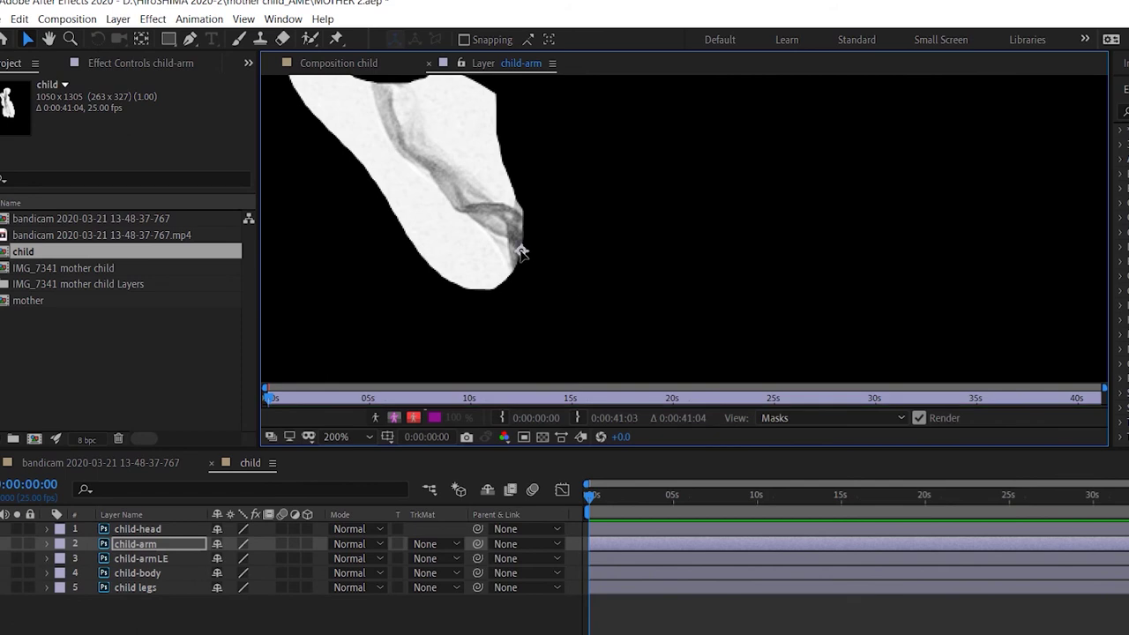
key(ctrl+w)
scroll(615, 302, down, 2)
scroll(678, 274, up, 3)
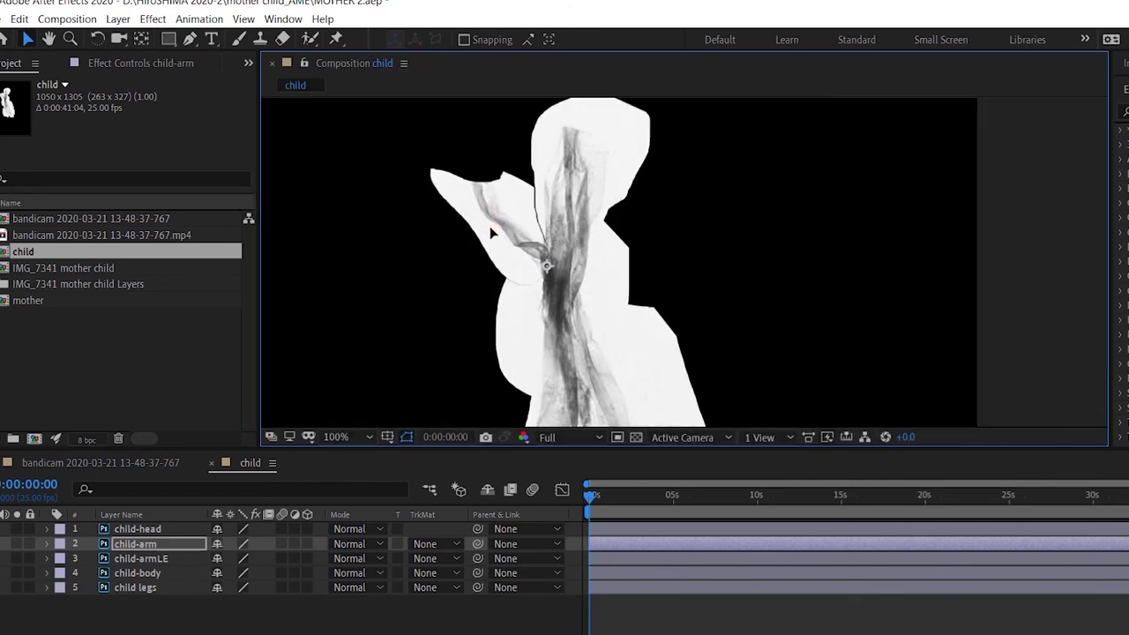
Move the child-armLE layer's anchor point to where it joins the body and return the layer to its place
key(ctrl+Down)
key(KP_Enter)
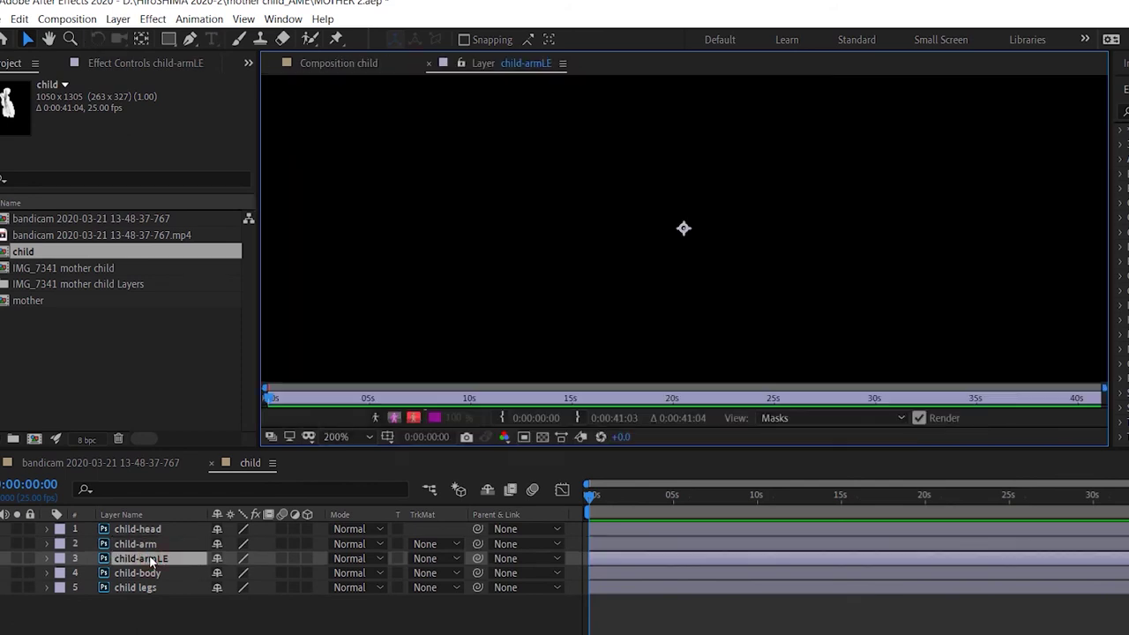
key(ctrl+w)
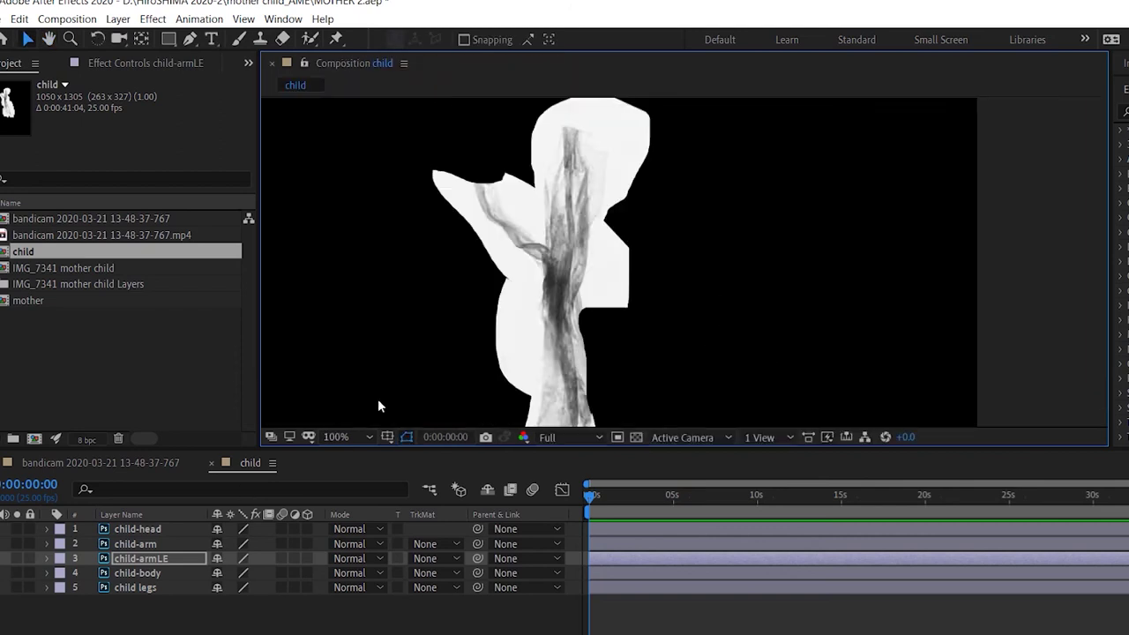
scroll(651, 341, down, 3)
scroll(652, 341, up, 2)
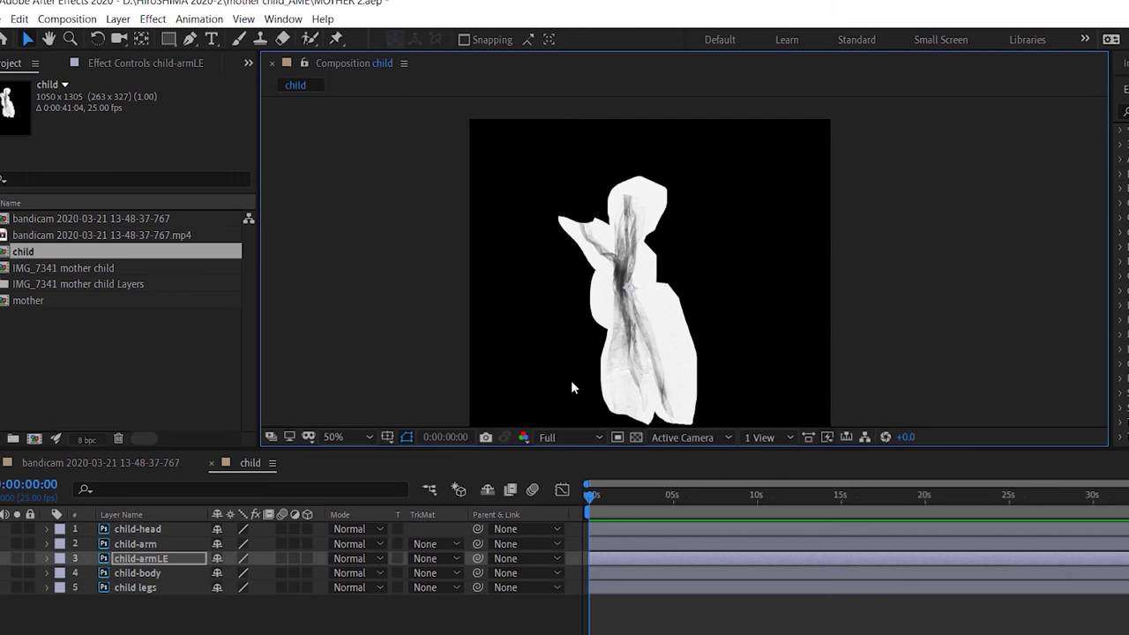
Move the child-body layer's anchor point to the lower end of the torso and realign the body with the other parts
click(161, 579)
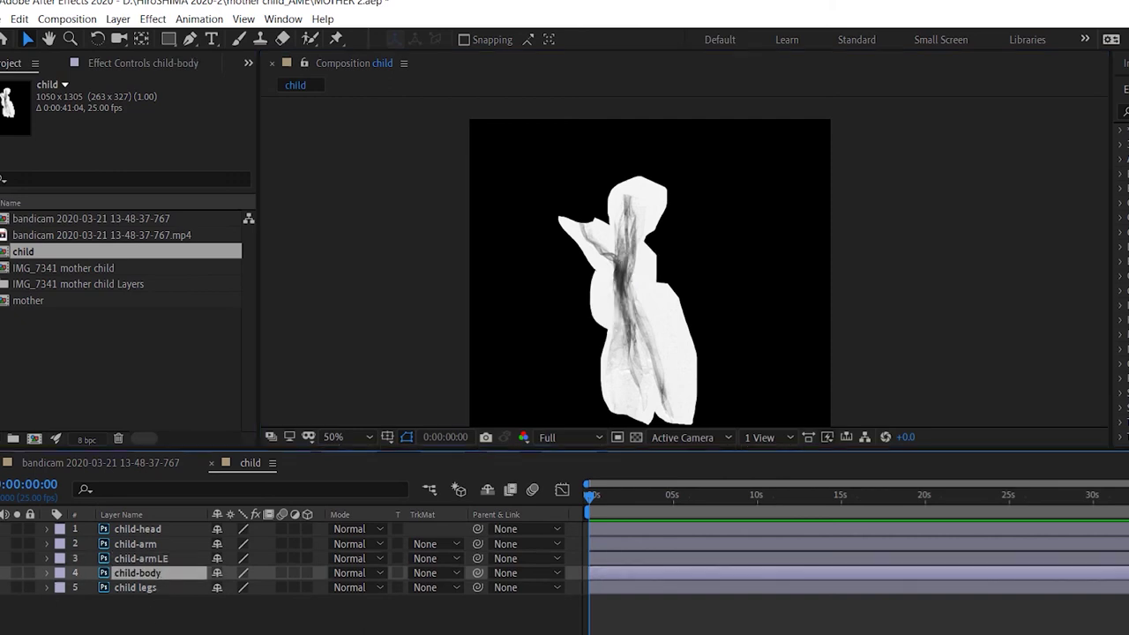
double_click(642, 248)
key(ctrl+w)
scroll(499, 209, down, 2)
scroll(592, 279, up, 4)
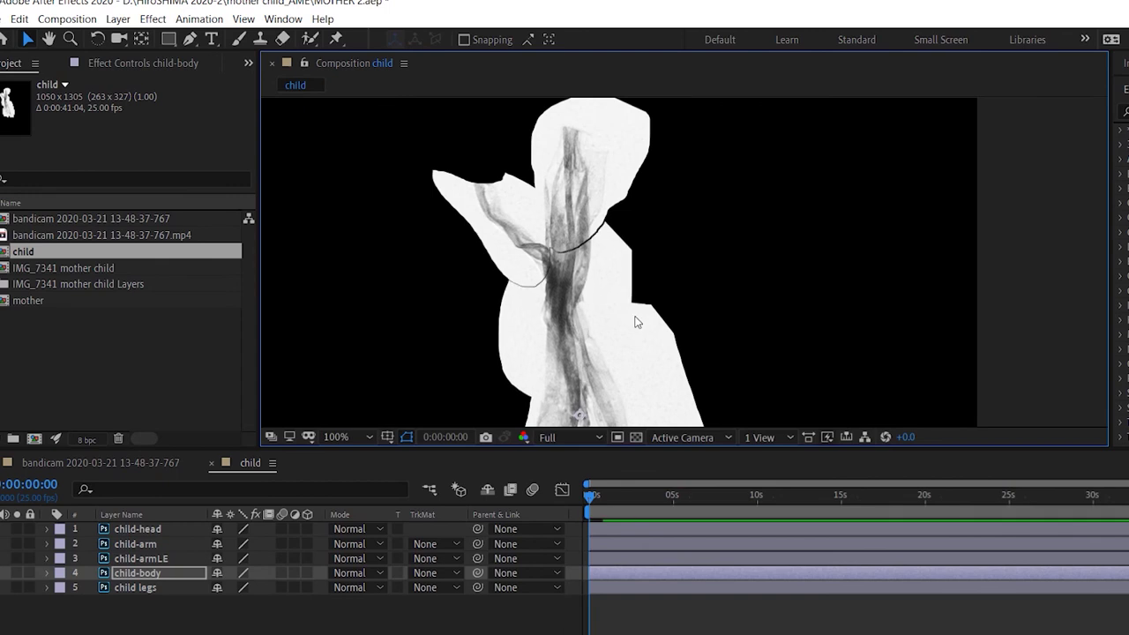
Reposition the child legs layer's anchor point and fit the legs back under the body
double_click(141, 588)
key(ctrl+w)
scroll(661, 270, down, 5)
scroll(679, 363, up, 5)
drag(679, 364, 562, 330)
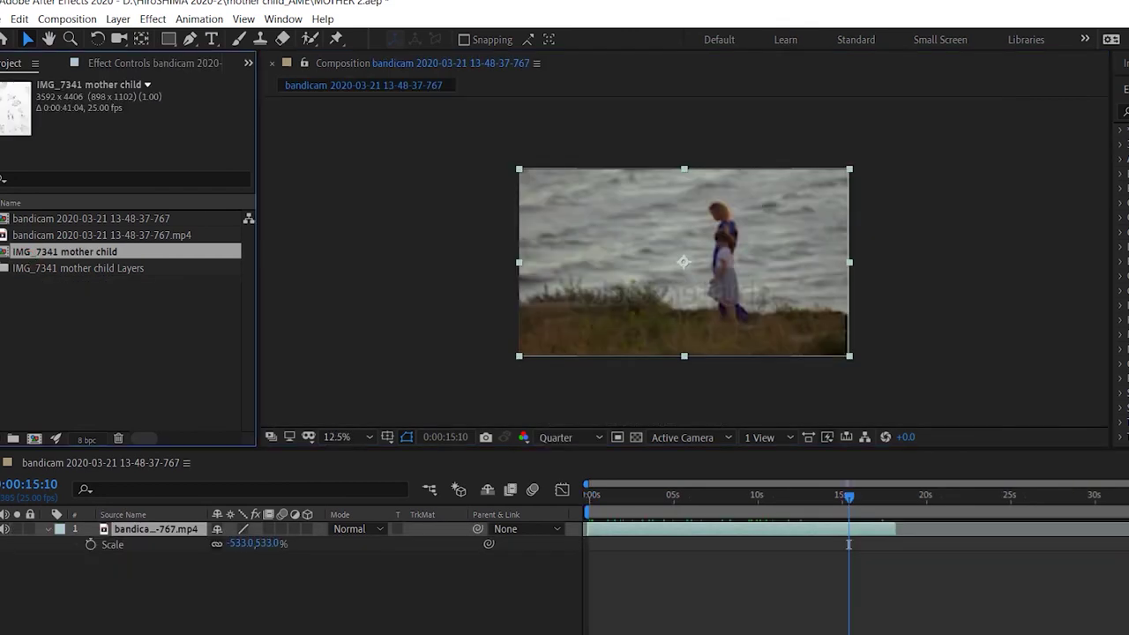
Duplicate the IMG_7341 mother child composition and rename the copy as mother
right_click(13, 253)
click(63, 260)
key(ctrl+d)
right_click(105, 262)
click(189, 511)
text(mother)
key(Return)
Open the mother composition and resize it to 1243 × 2591 px around the two figures
double_click(53, 269)
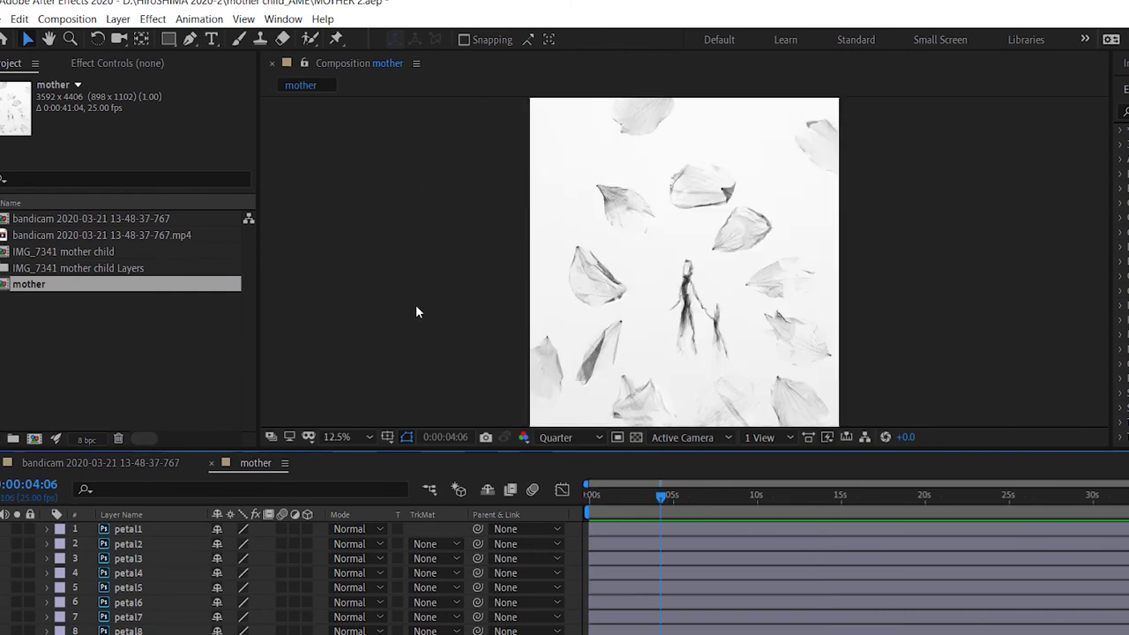
click(67, 18)
click(110, 58)
click(104, 124)
drag(104, 124, 52, 124)
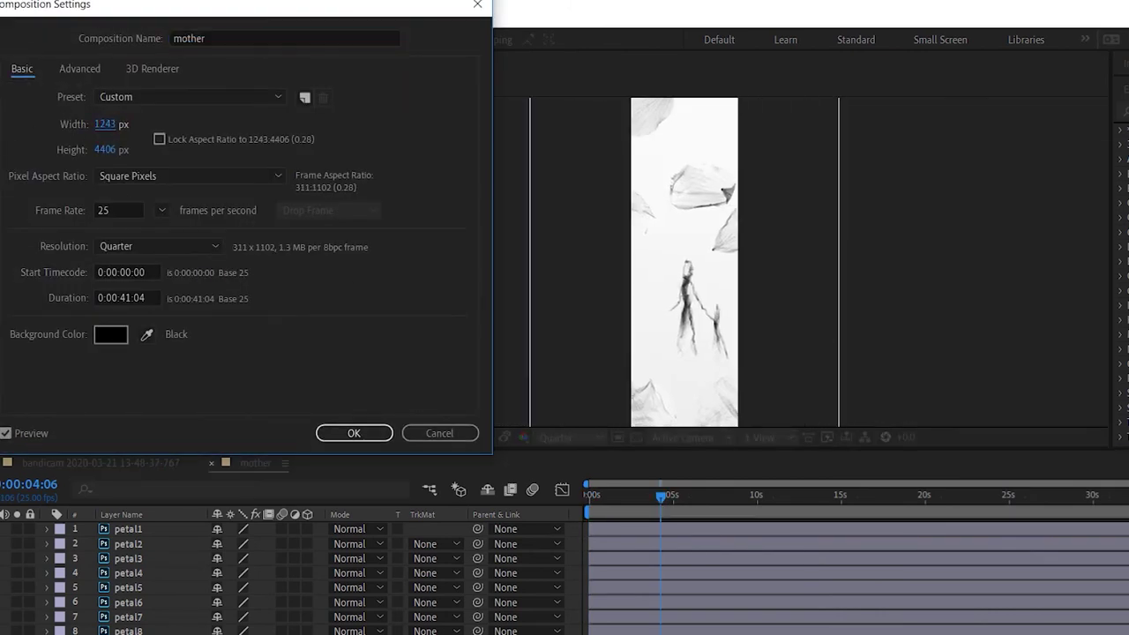
drag(105, 150, 89, 168)
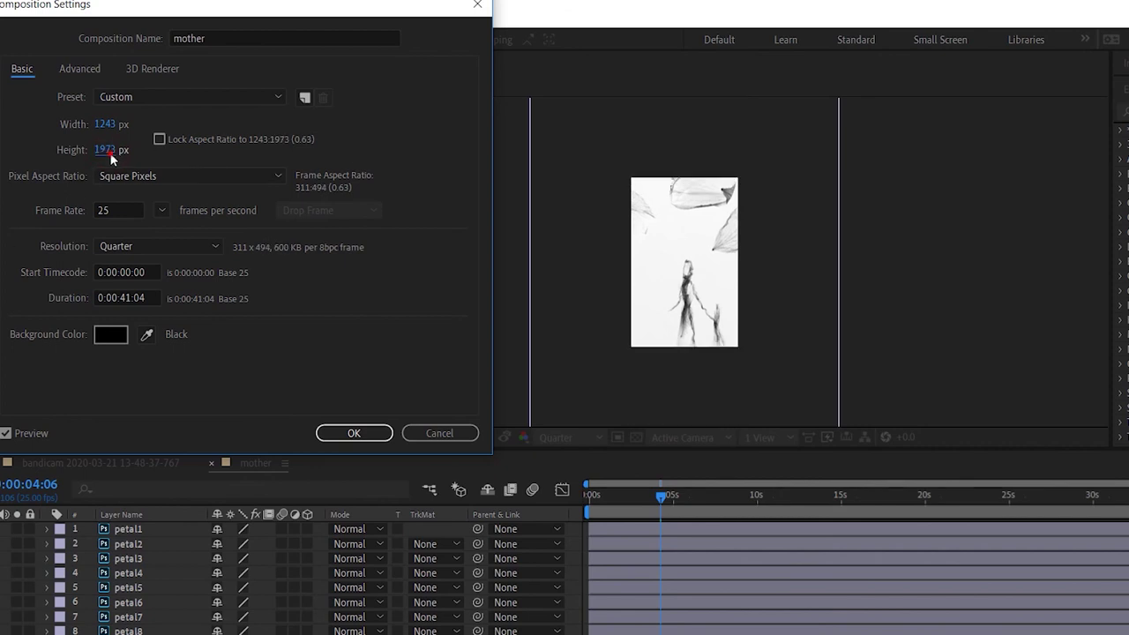
click(353, 433)
Delete all petal layers from the mother composition
click(146, 529)
key(Delete)
key(Delete)
key(Delete)
key(Delete)
key(Delete)
key(Delete)
key(Delete)
key(Delete)
key(Delete)
key(Delete)
key(Delete)
Delete the child layers and the Background, keeping only the mother's head, body, arms and legs
click(137, 613)
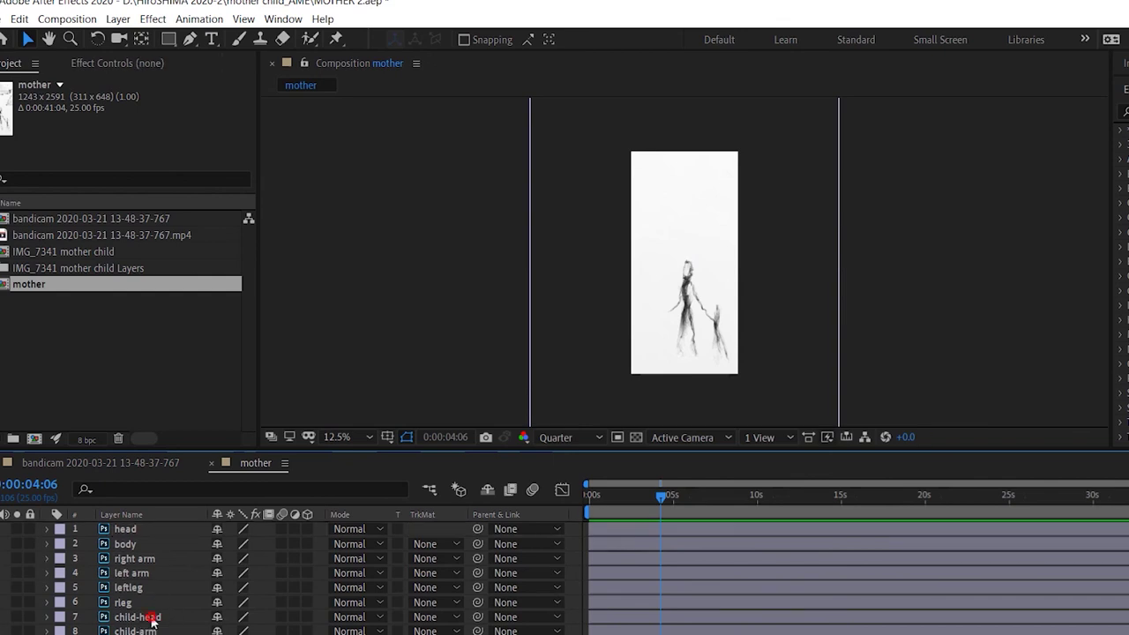
scroll(137, 612, down, 1)
shift+click(136, 631)
key(Delete)
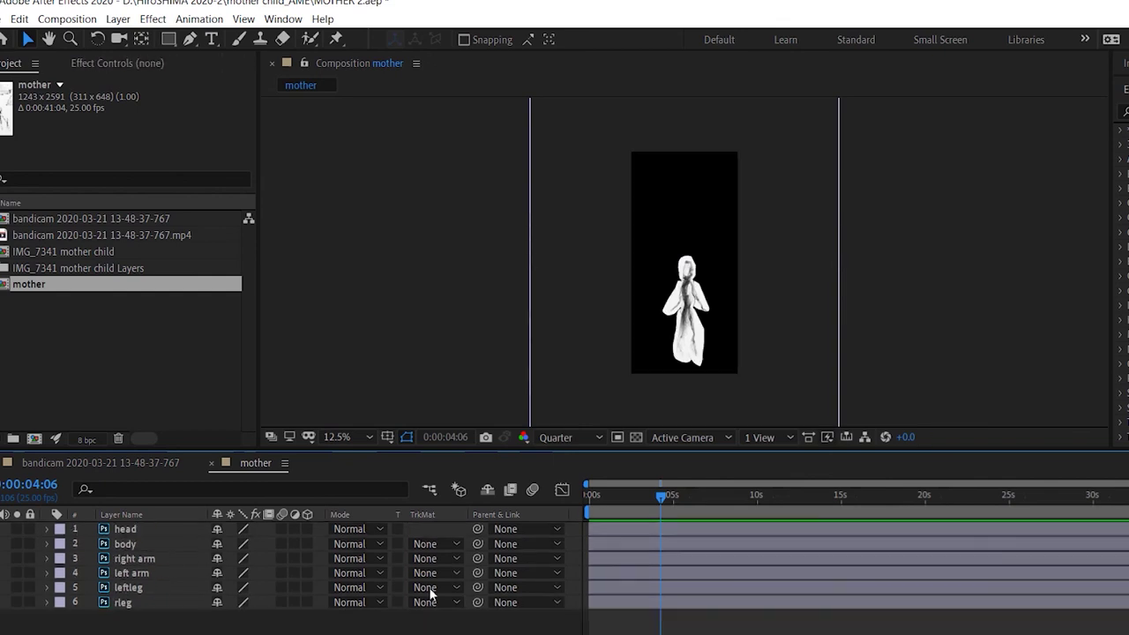
Reposition the mother's head anchor point, realign the head on the body and set the preview resolution to Half
scroll(365, 214, up, 2)
double_click(125, 529)
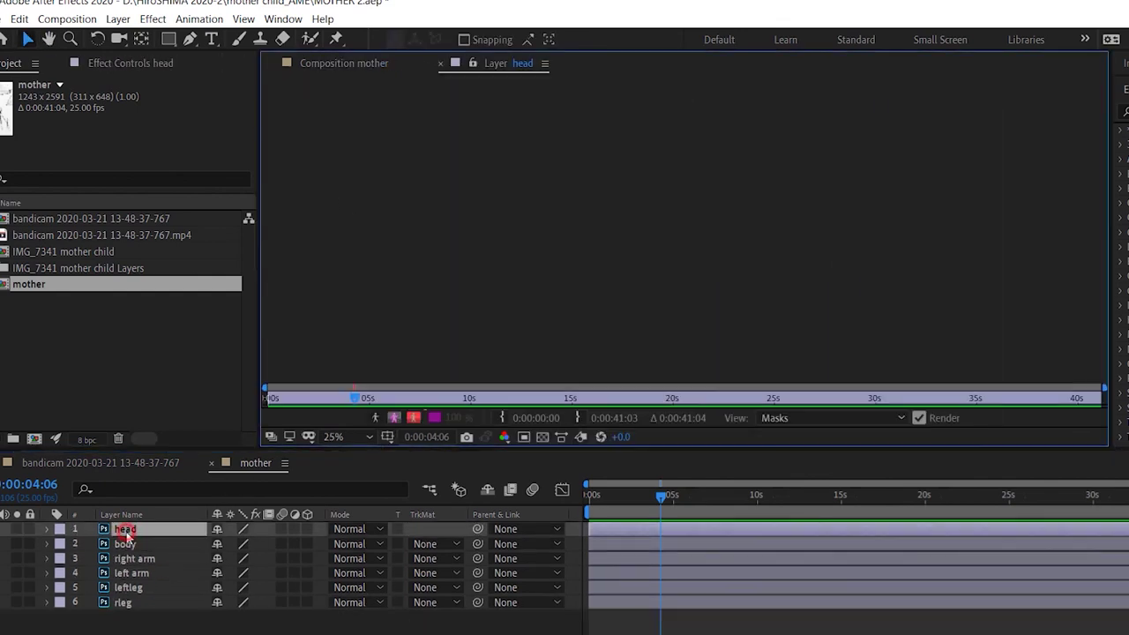
click(439, 64)
scroll(411, 182, up, 4)
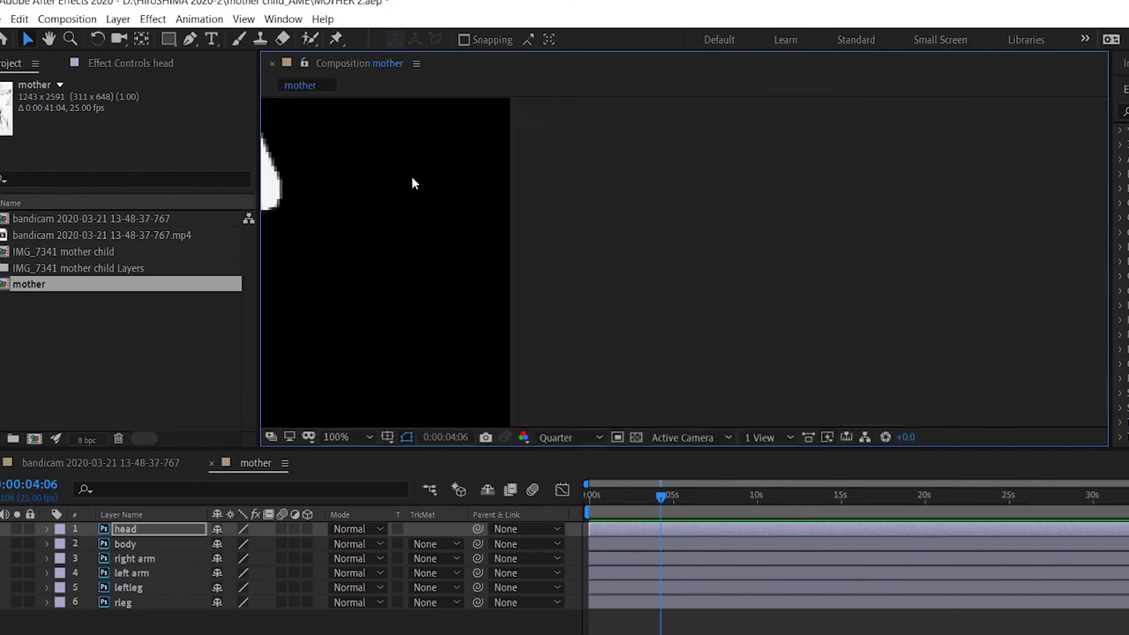
click(568, 436)
click(561, 497)
Move the mother's body anchor point to the waist and put the body back between the head and legs
double_click(124, 544)
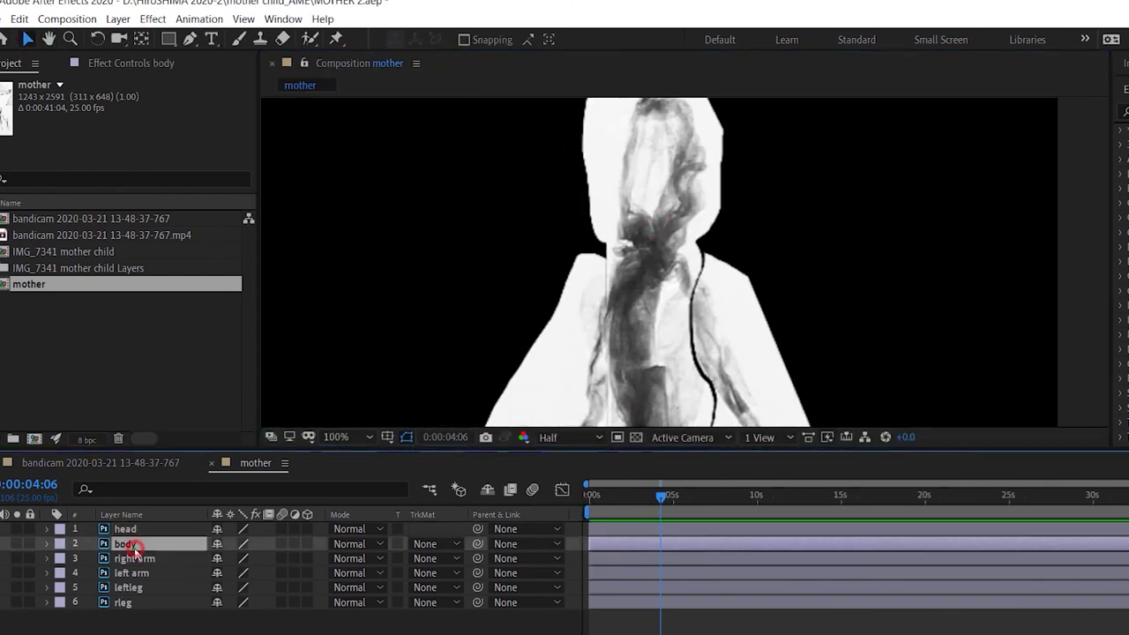
click(440, 64)
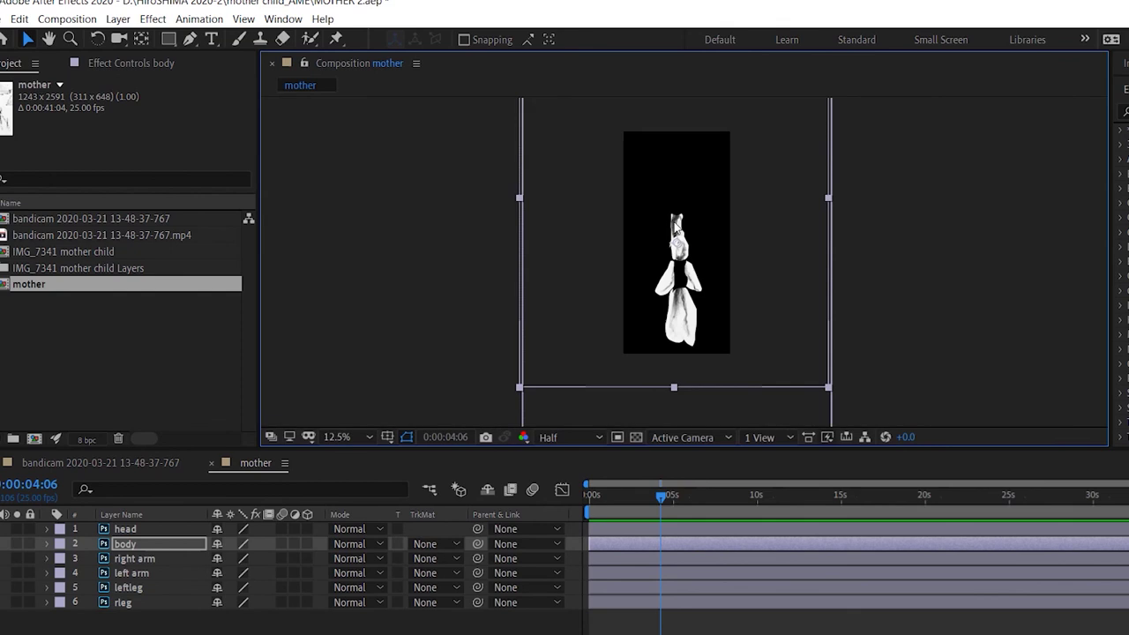
scroll(658, 280, up, 5)
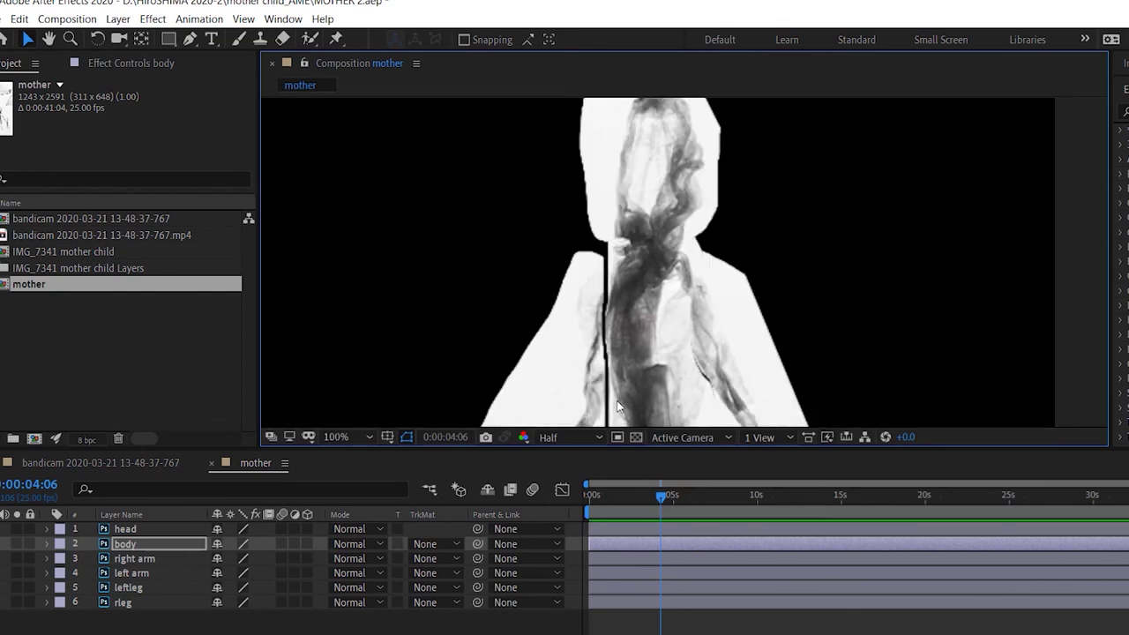
Move the right arm layer's anchor point to the shoulder and realign the arm with the mother's body
scroll(617, 408, down, 5)
double_click(134, 558)
click(440, 64)
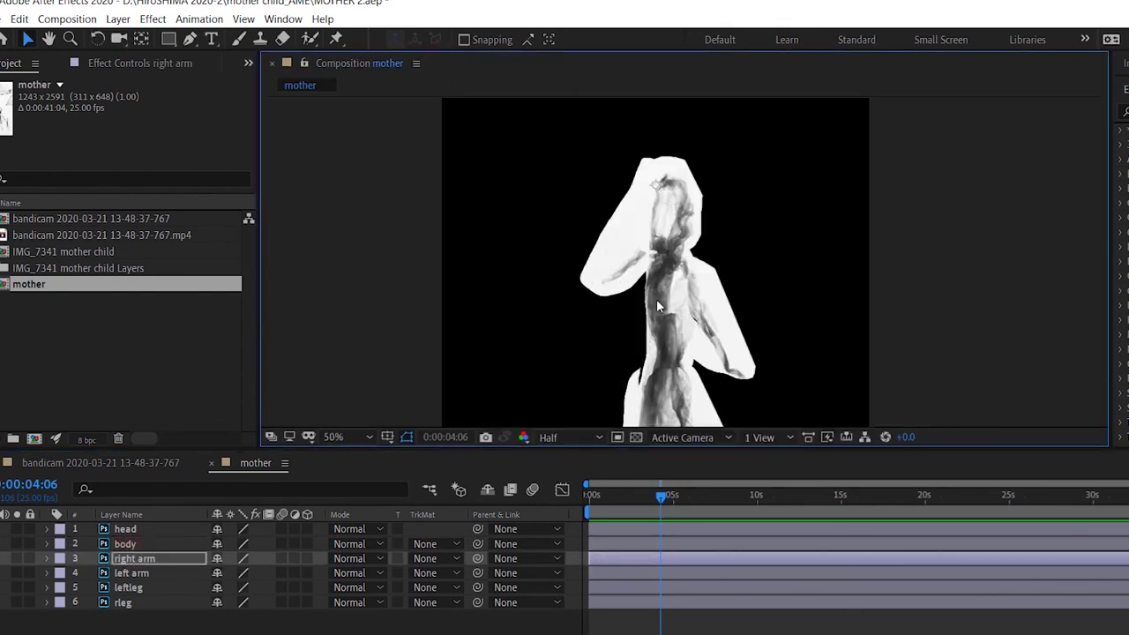
scroll(656, 299, up, 7)
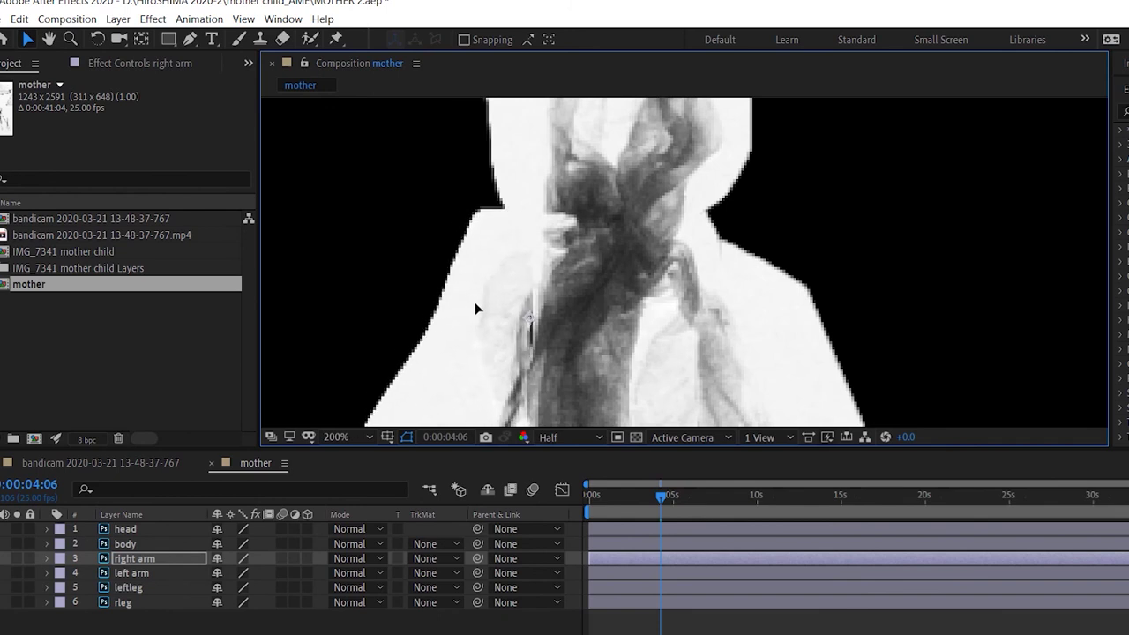
Move the left arm layer's anchor point to the shoulder and fit the arm back against the mother's body
scroll(467, 316, down, 3)
click(132, 574)
double_click(132, 573)
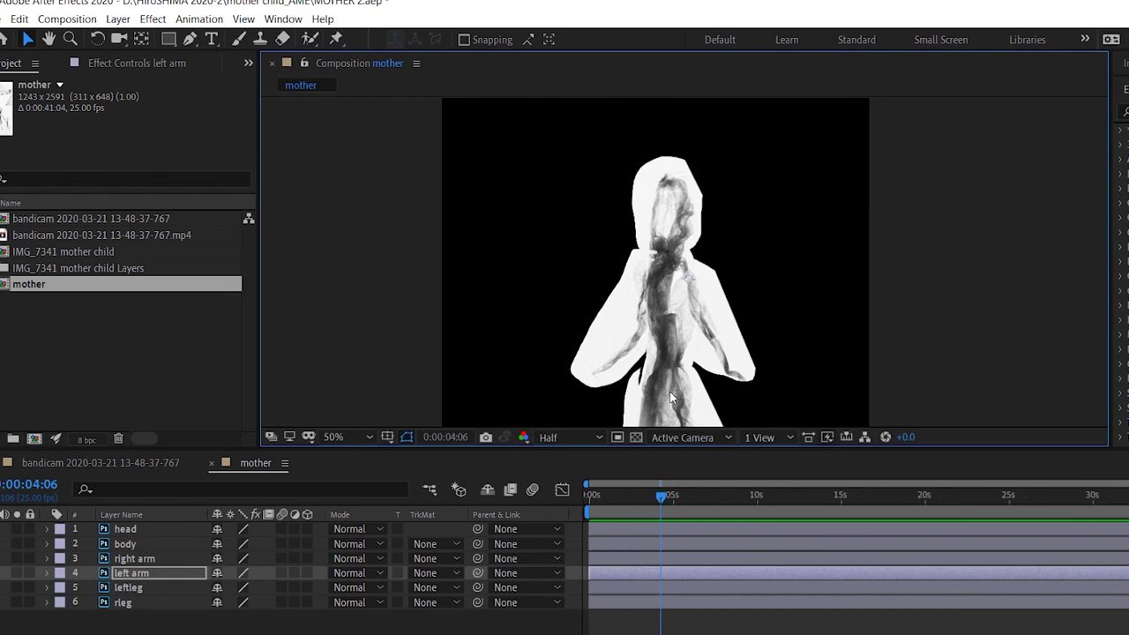
Move the leftleg layer's anchor point to the hip and realign the leg under the mother's body
double_click(128, 587)
drag(692, 362, 695, 304)
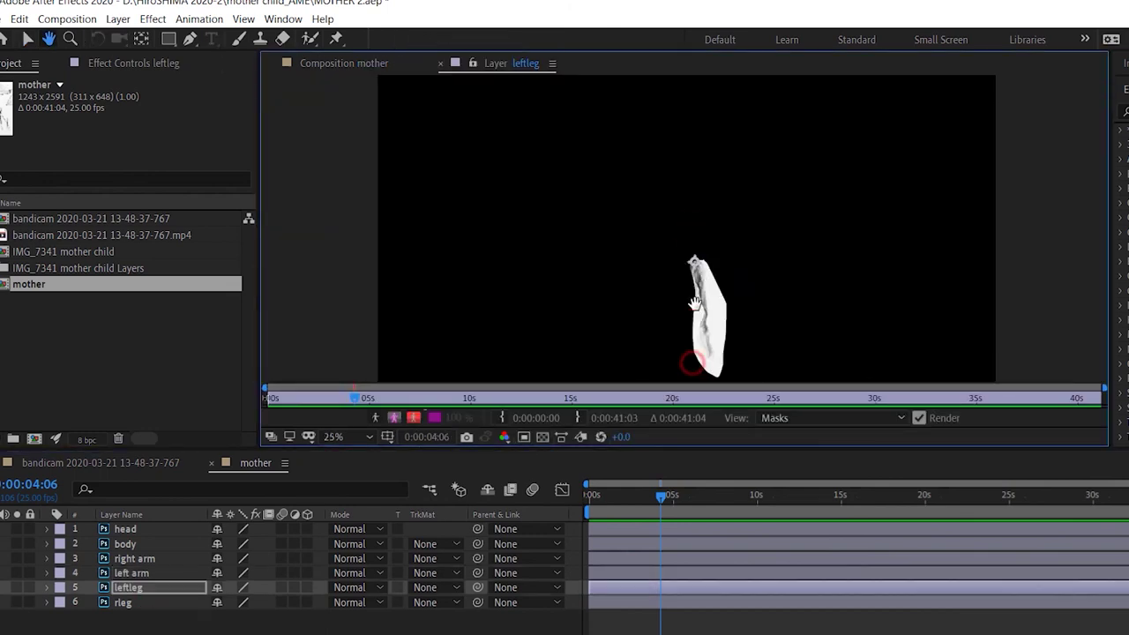
scroll(695, 304, up, 4)
key(ctrl+w)
scroll(684, 375, down, 4)
scroll(683, 375, up, 5)
scroll(727, 394, down, 3)
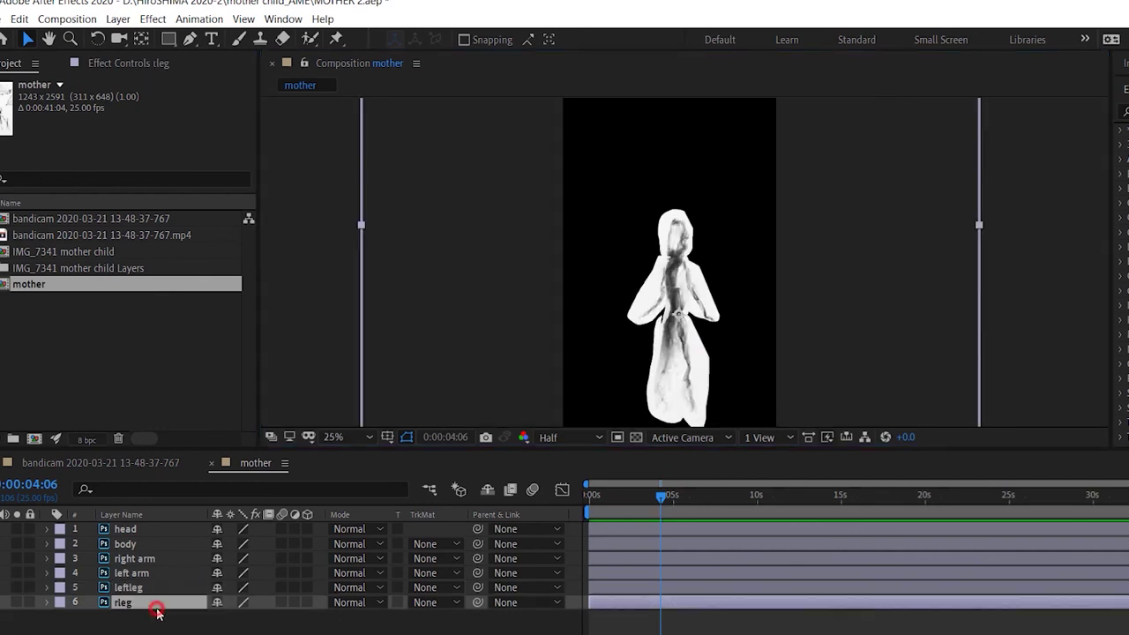
Move the rleg layer's anchor point to the hip and fit the leg back beside the left leg
double_click(123, 603)
scroll(680, 232, up, 3)
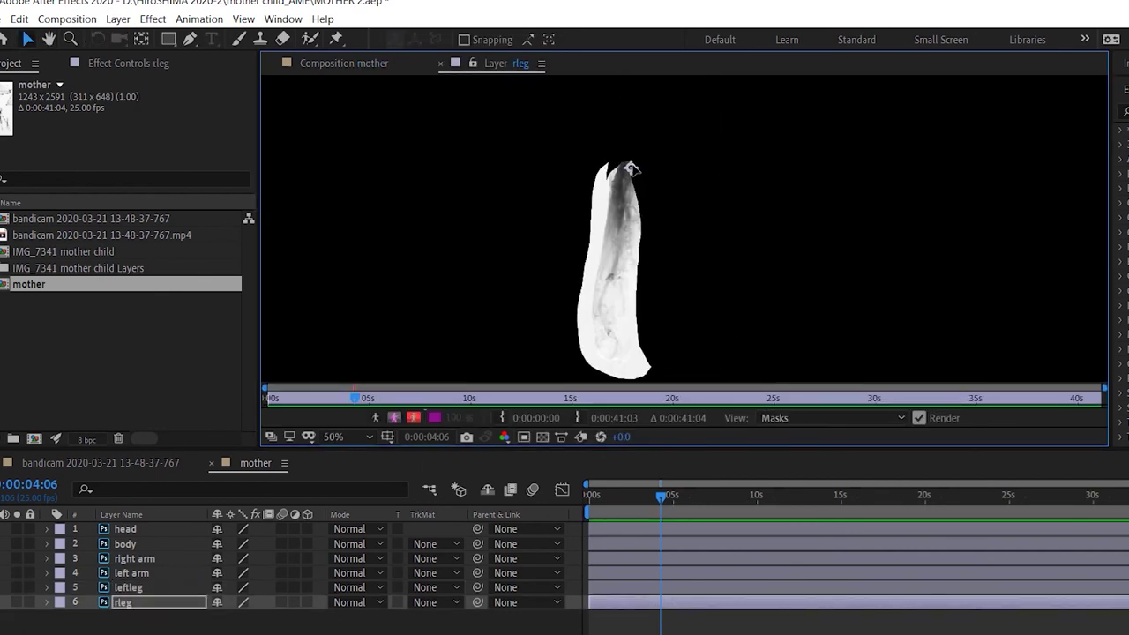
key(ctrl+w)
scroll(635, 360, up, 2)
scroll(669, 364, up, 2)
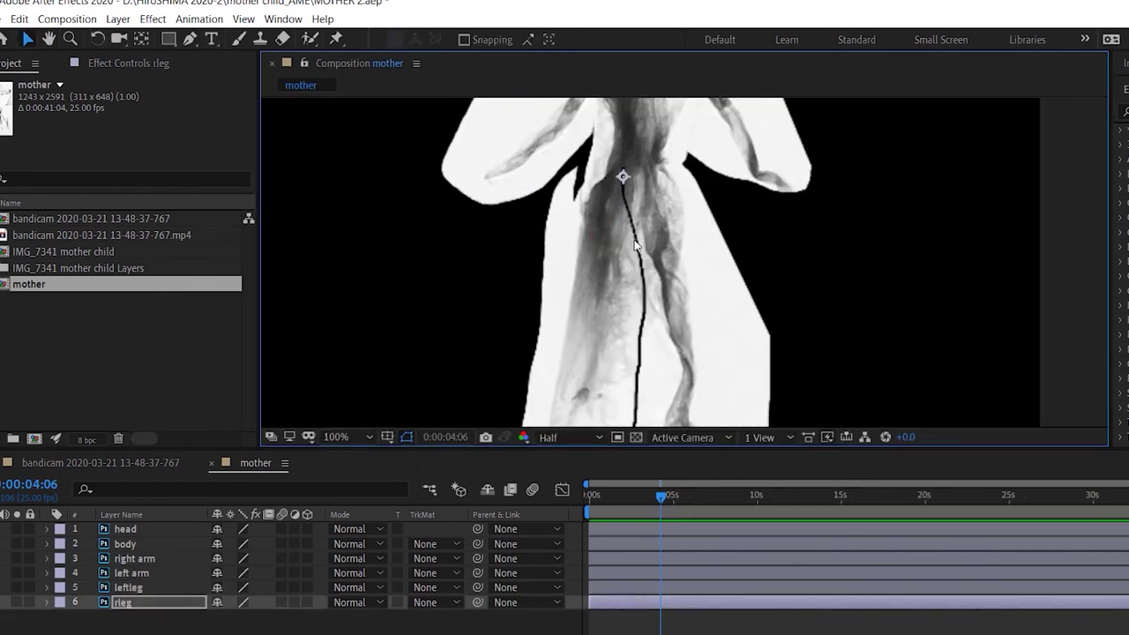